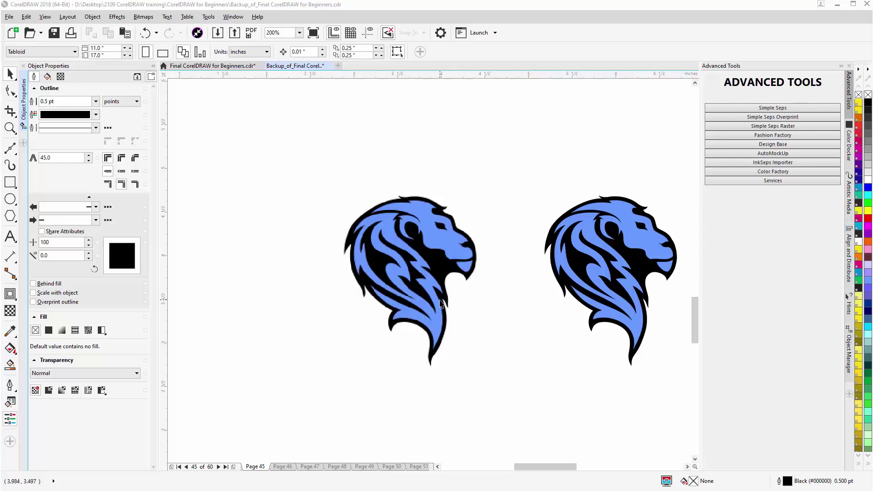
Unlock the left lion bitmap and then lock it again
right_click(432, 248)
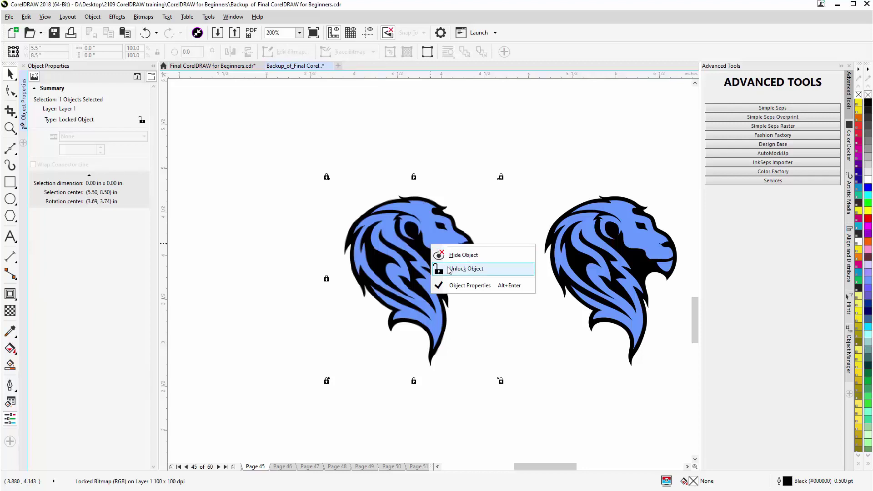
click(464, 269)
right_click(440, 242)
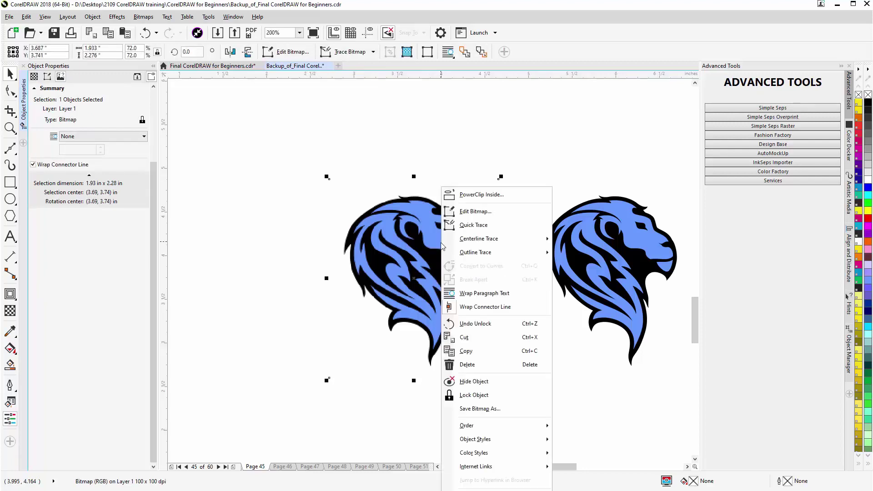
click(472, 395)
Deselect the bitmap, pick the Bézier tool and zoom in to 400%
click(529, 334)
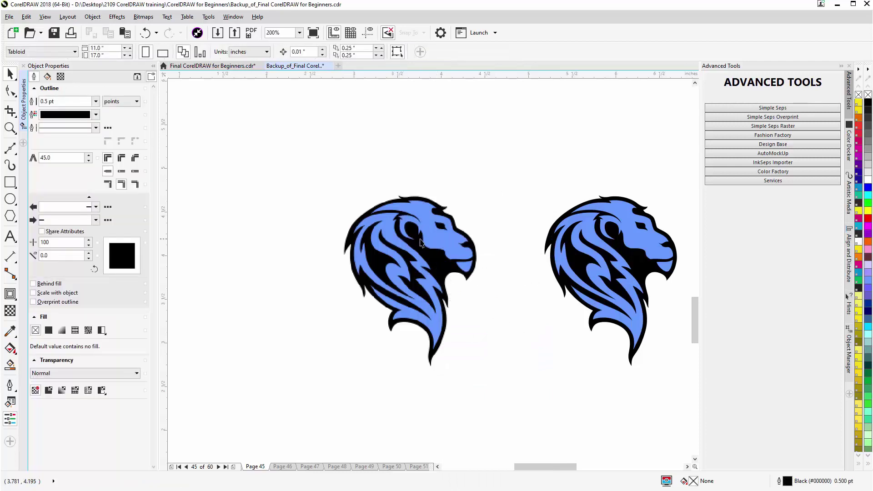
click(11, 148)
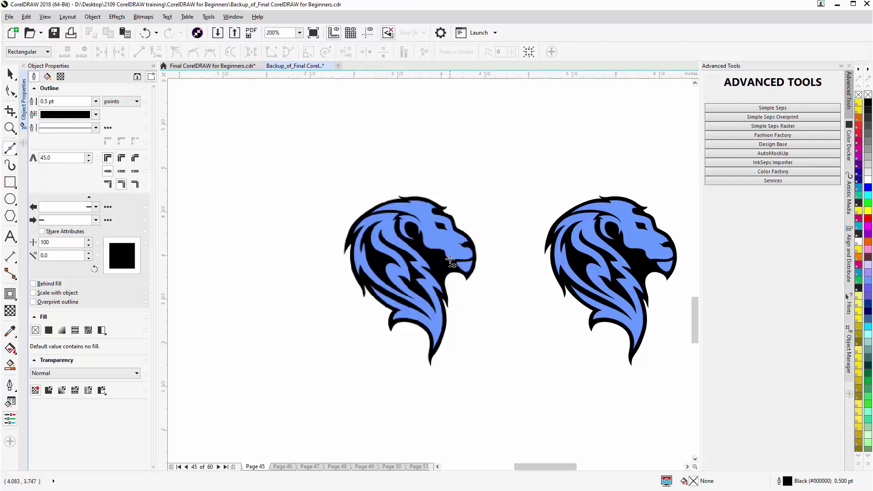
scroll(443, 209, up, 1)
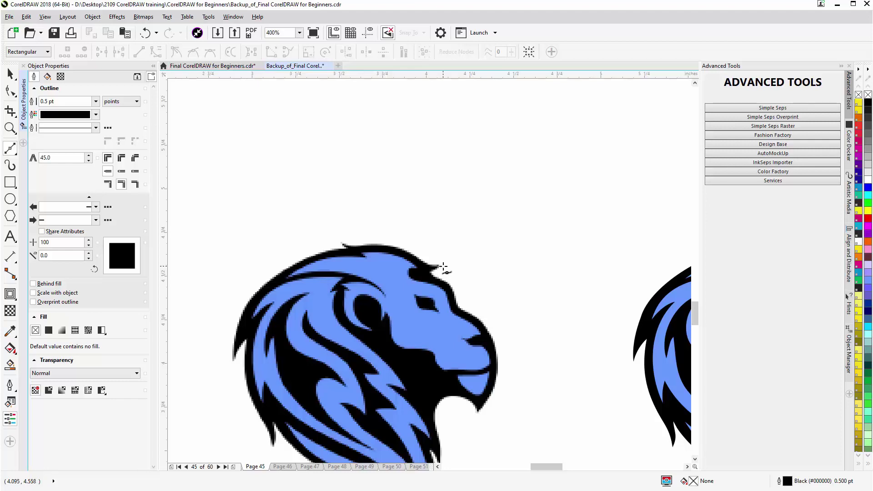
Place Bézier nodes across the mane top and down its left side, colouring the outline red
click(437, 266)
click(393, 246)
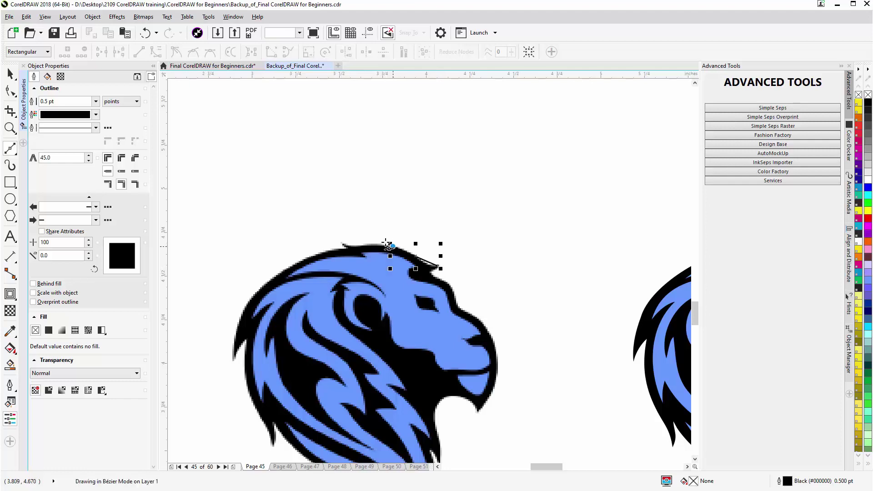
click(343, 243)
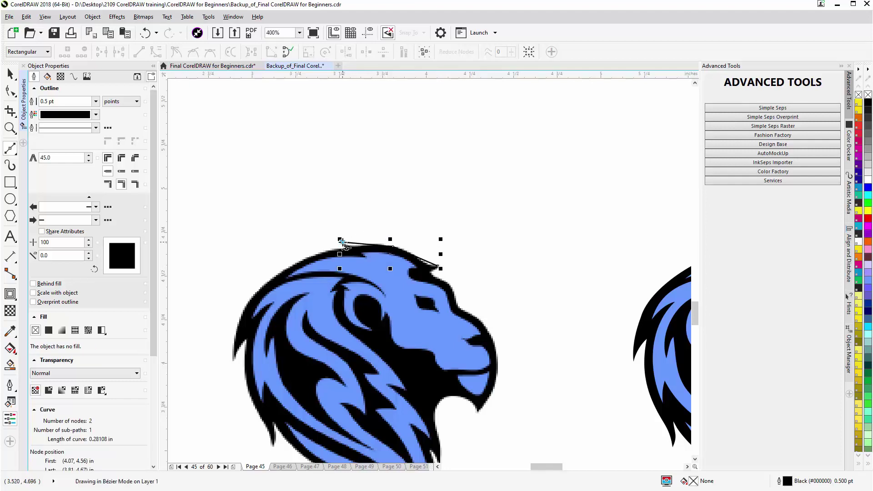
click(345, 249)
scroll(347, 249, up, 2)
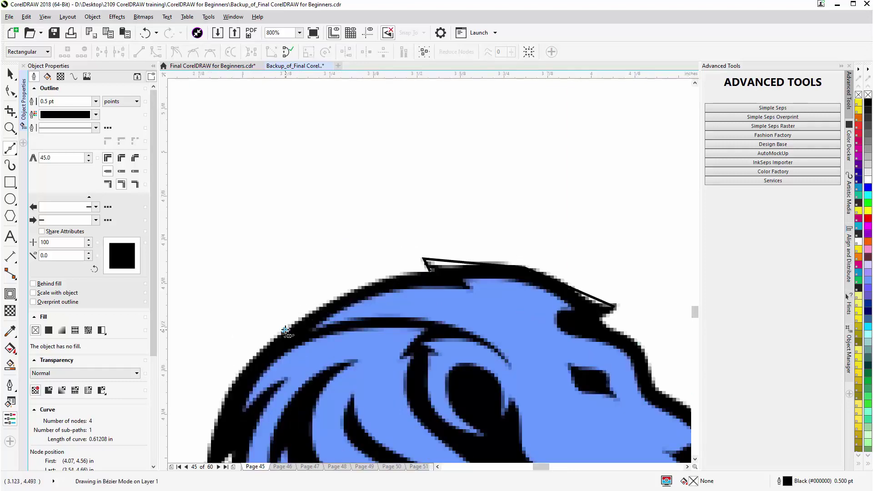
click(286, 330)
scroll(287, 330, down, 2)
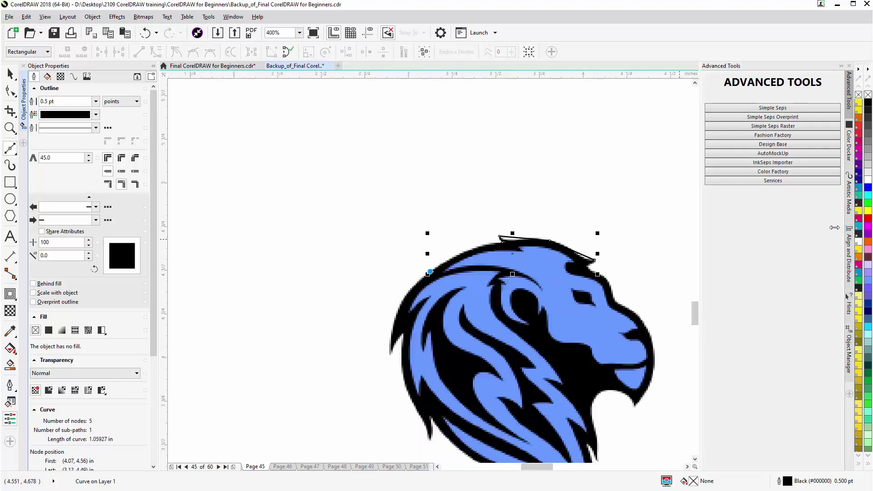
right_click(867, 219)
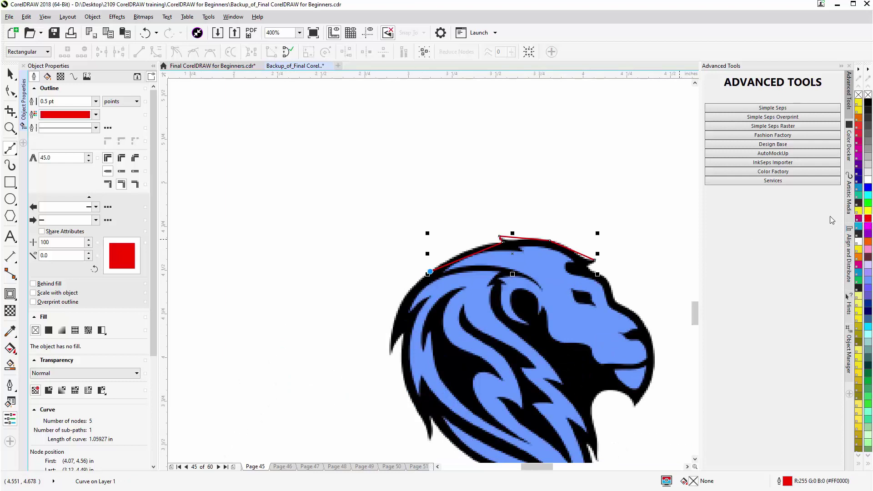
click(390, 352)
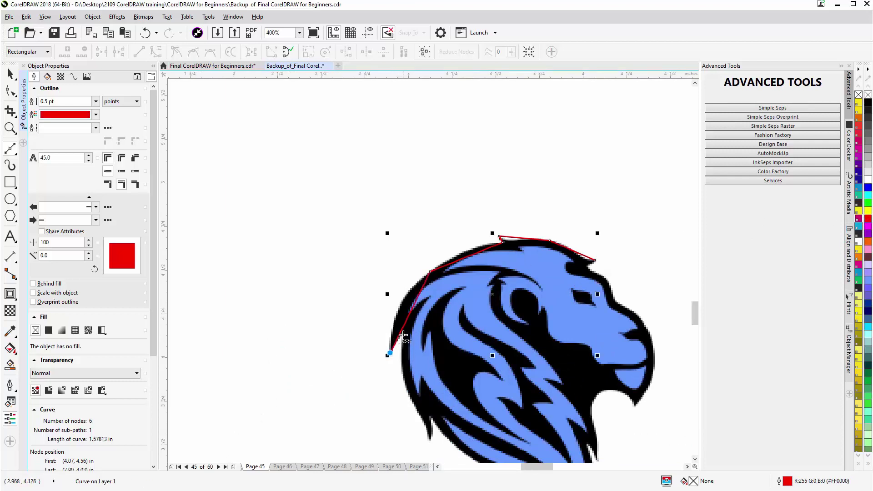
click(402, 335)
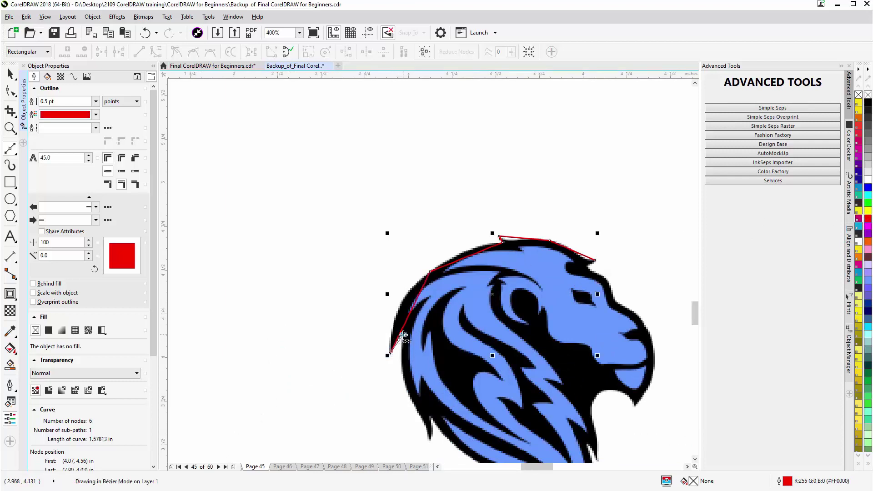
click(404, 382)
click(428, 439)
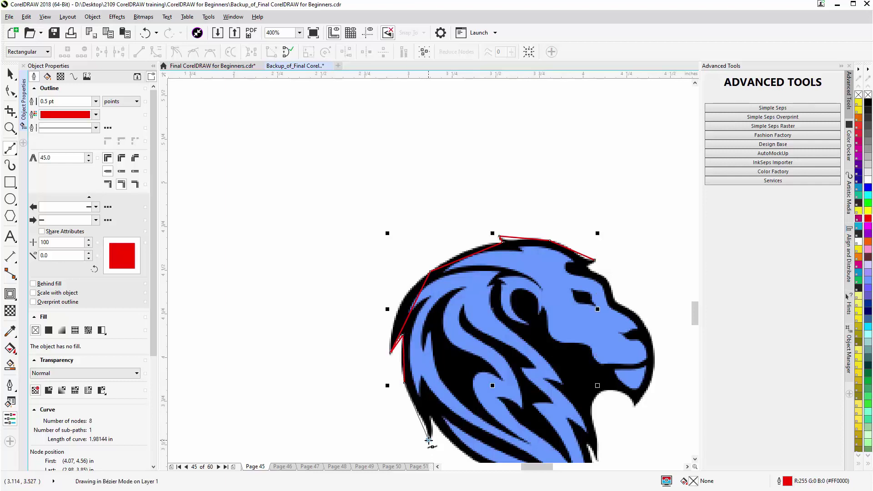
double_click(432, 420)
scroll(433, 420, down, 1)
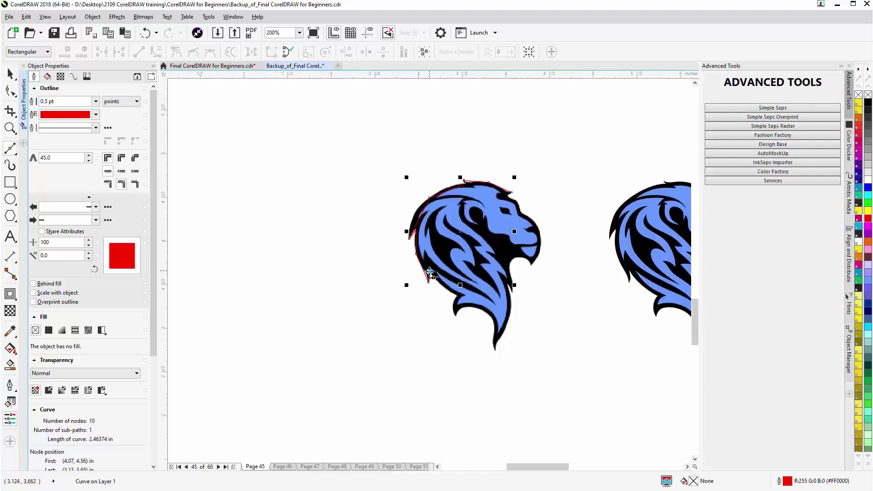
scroll(430, 271, up, 2)
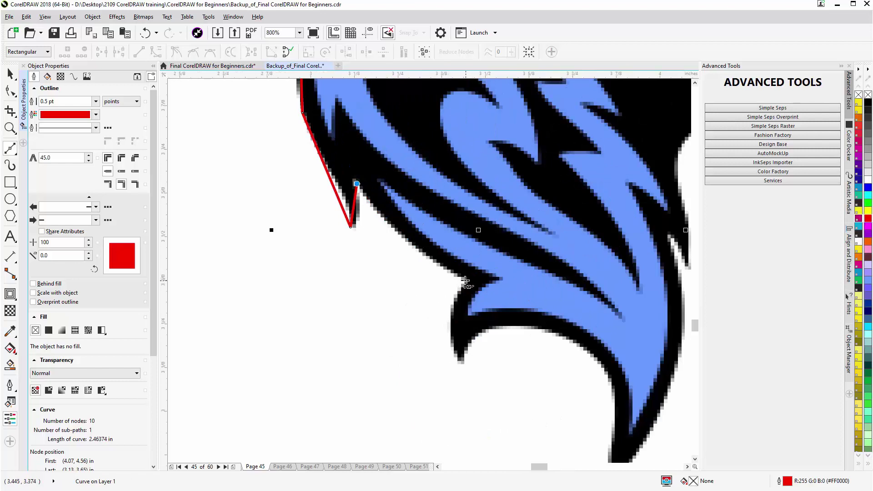
Continue the outline along the lower mane, the neck's bottom tip and up beneath the jaw to the chin
click(465, 279)
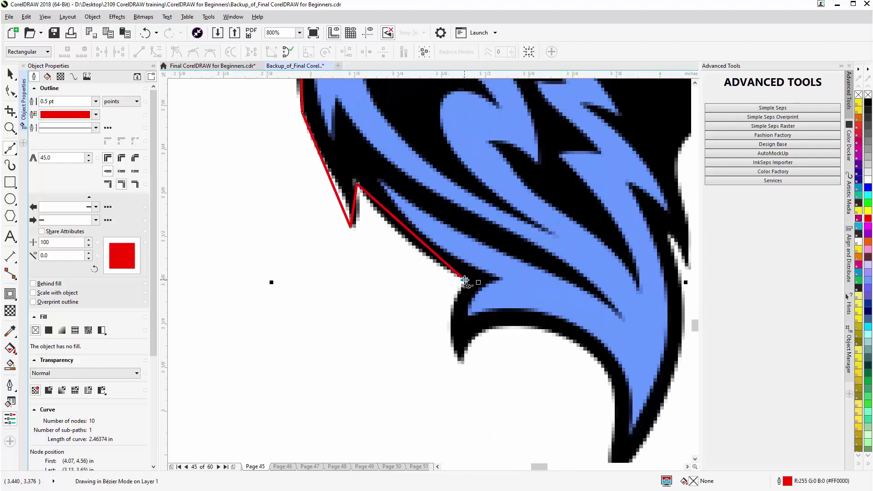
click(460, 361)
double_click(523, 359)
scroll(522, 359, down, 1)
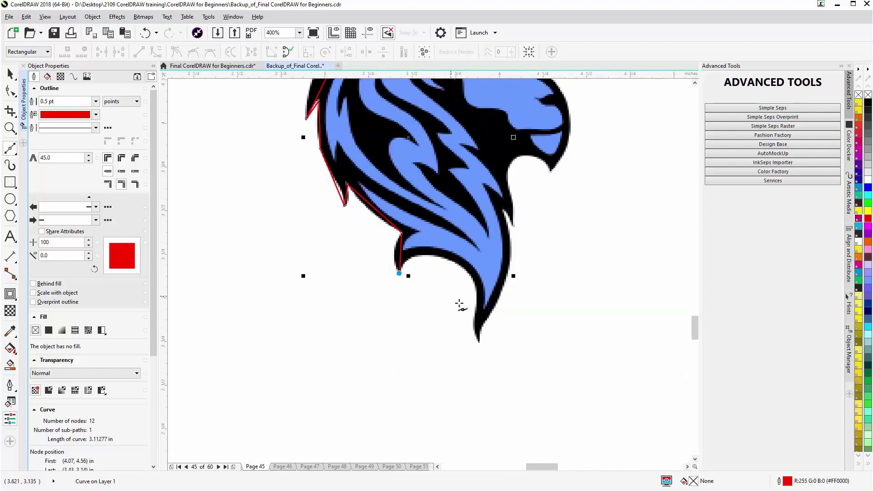
double_click(479, 342)
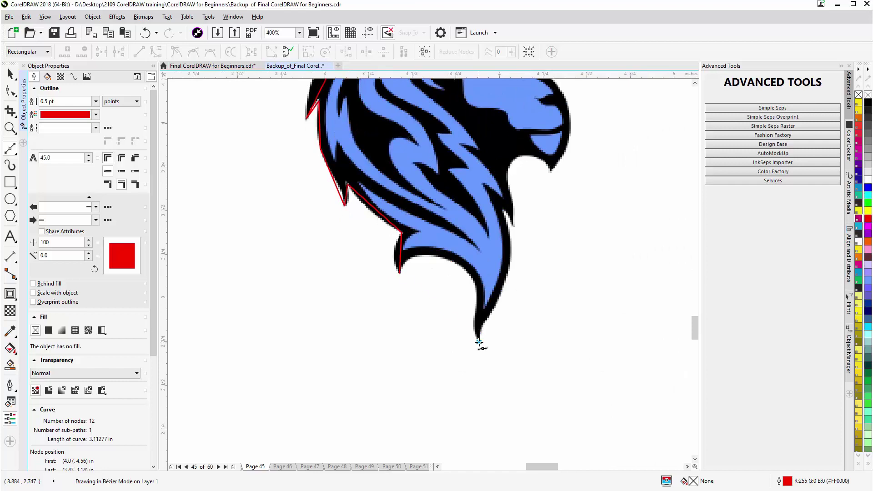
click(503, 284)
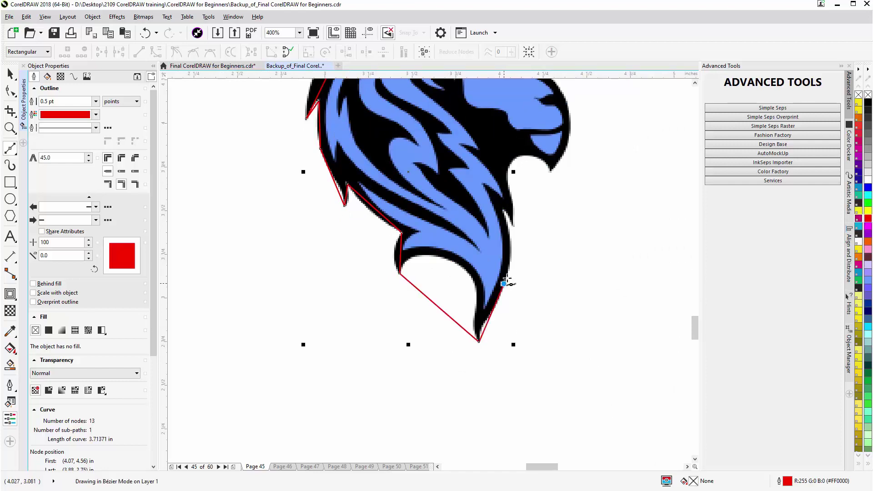
click(502, 209)
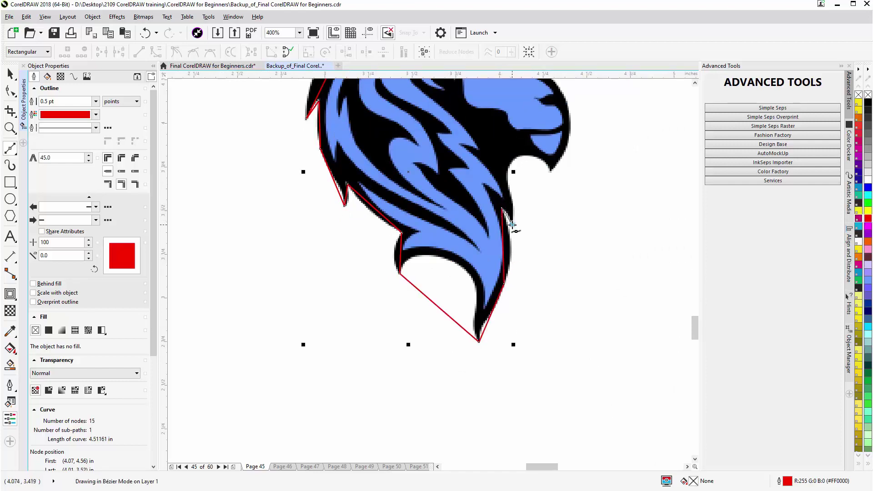
click(509, 192)
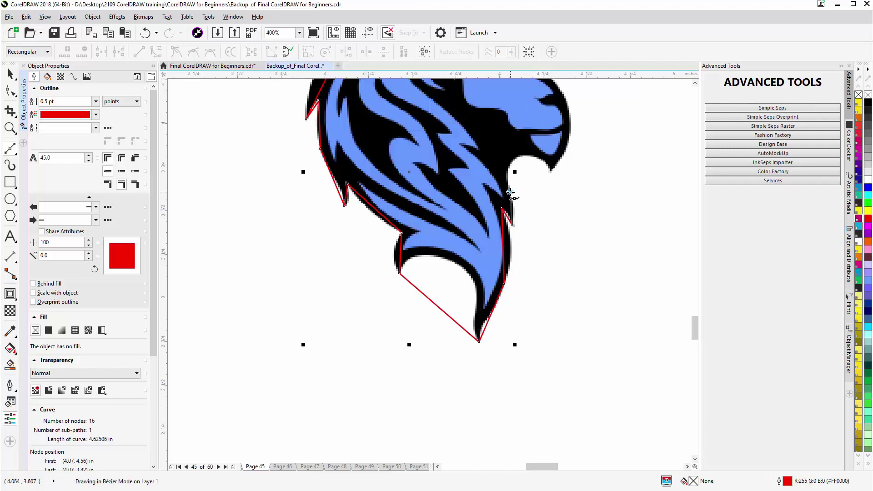
click(525, 155)
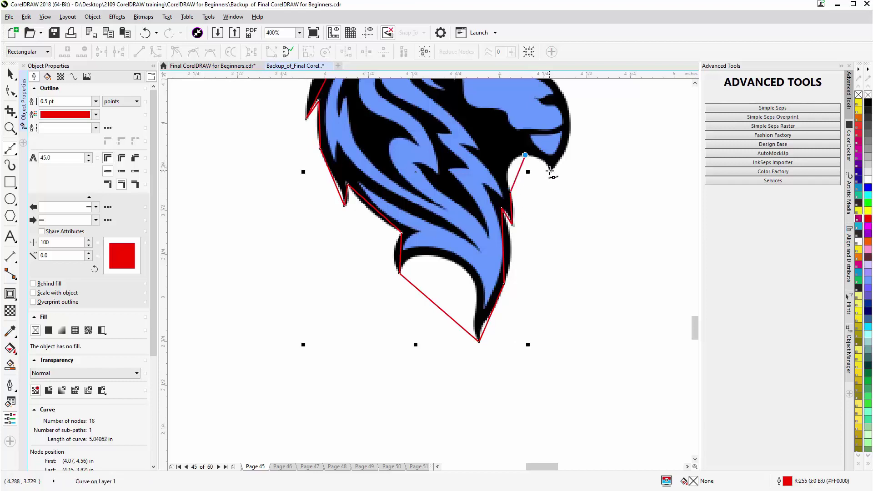
click(550, 172)
Add nodes at the nose, brow and forehead, then close the 24-node outline at its start
key(F3)
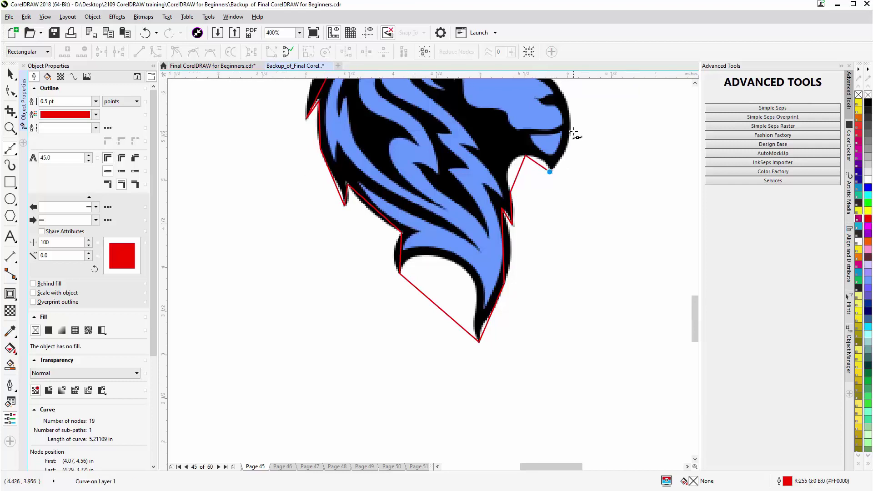
scroll(429, 270, up, 1)
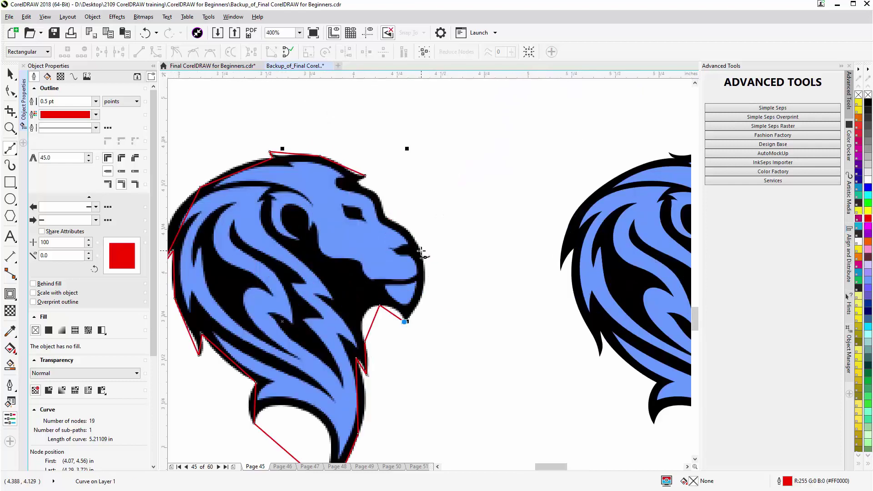
click(421, 253)
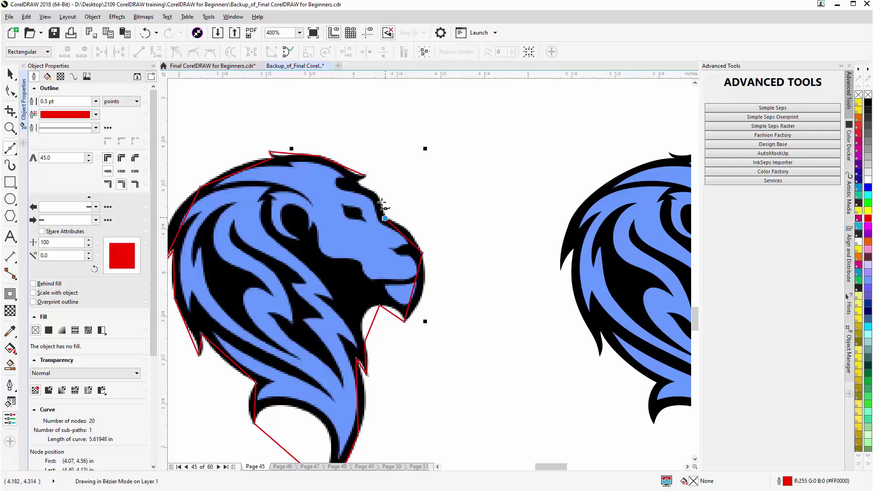
click(386, 219)
click(378, 197)
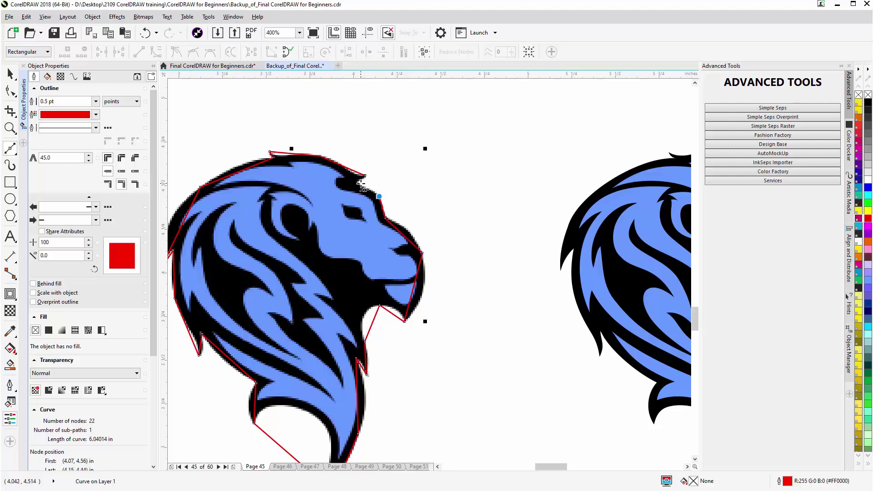
click(361, 184)
scroll(361, 184, up, 1)
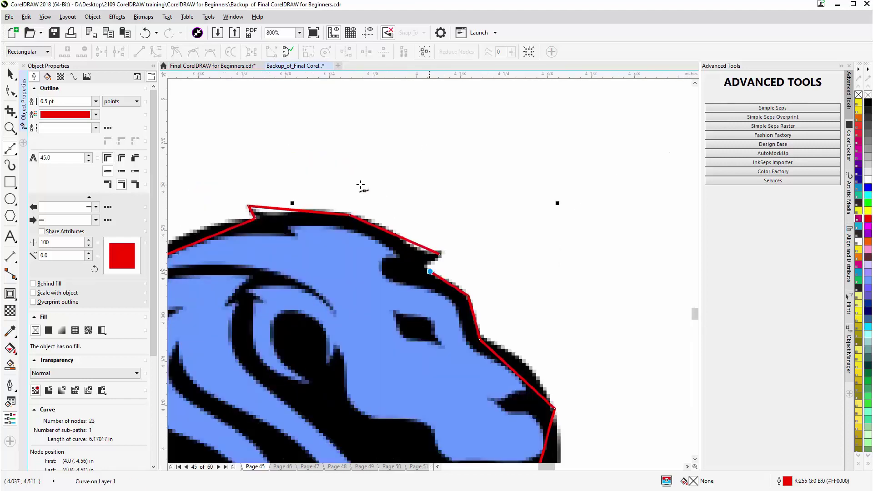
click(429, 263)
click(440, 254)
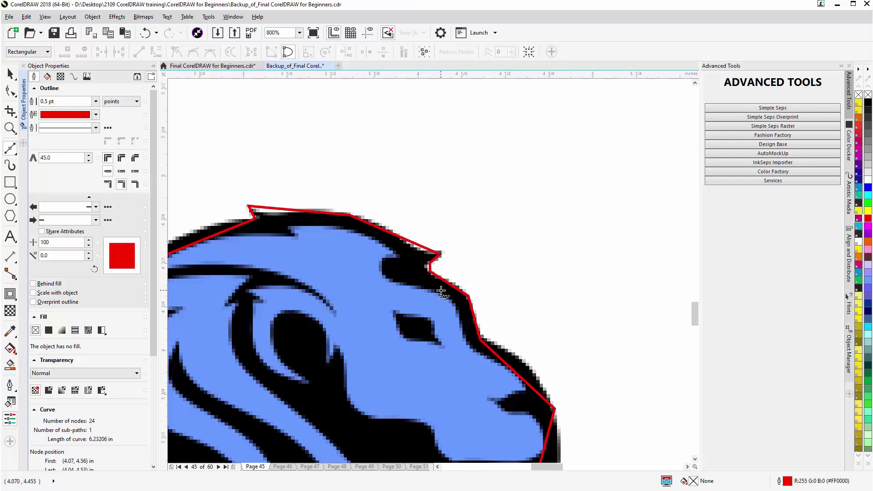
scroll(441, 291, down, 1)
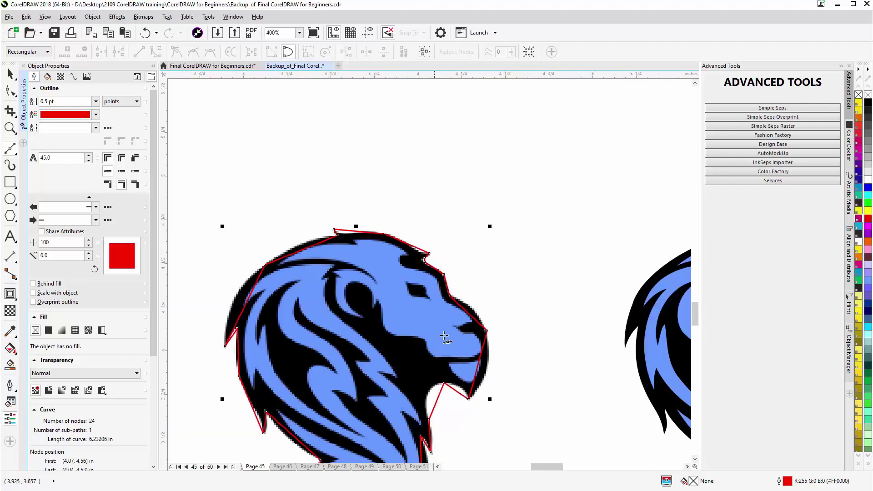
scroll(310, 340, down, 1)
scroll(430, 270, up, 1)
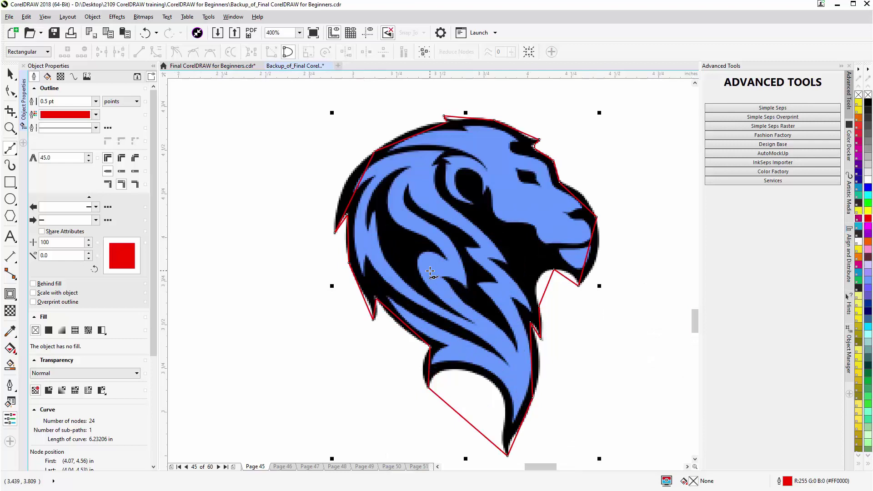
Select all nodes of the traced outline and convert its segments to curves
key(space)
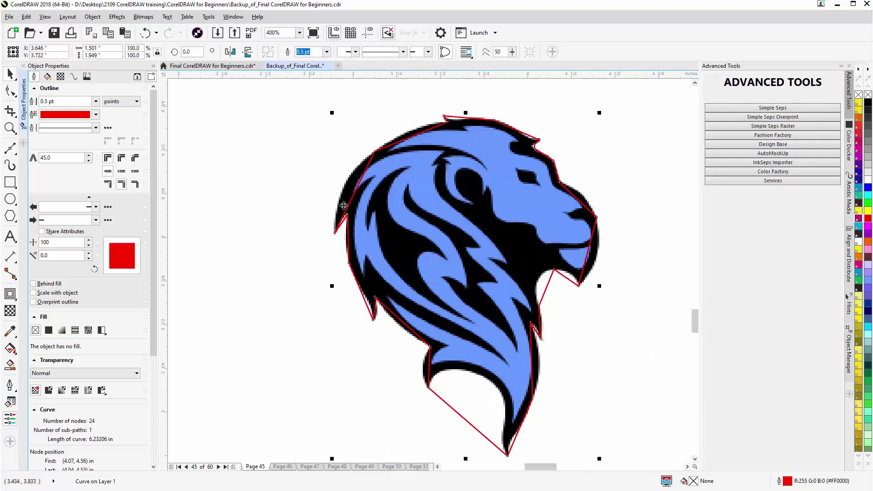
key(space)
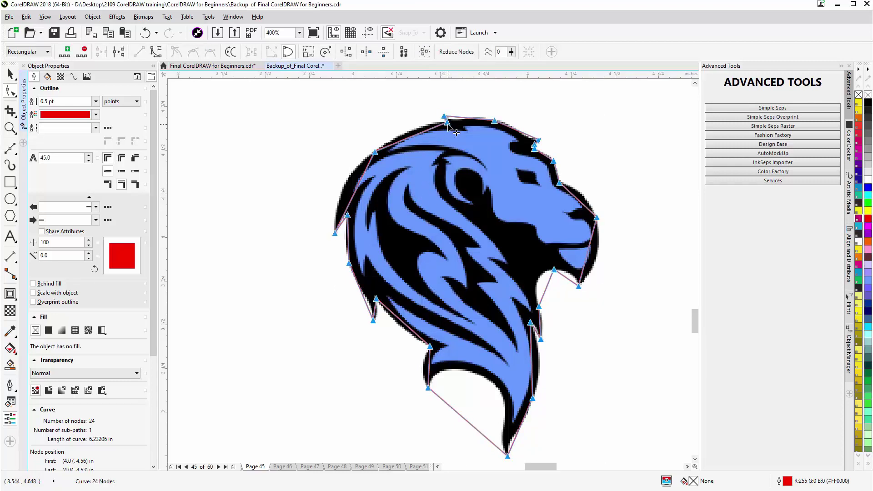
click(155, 52)
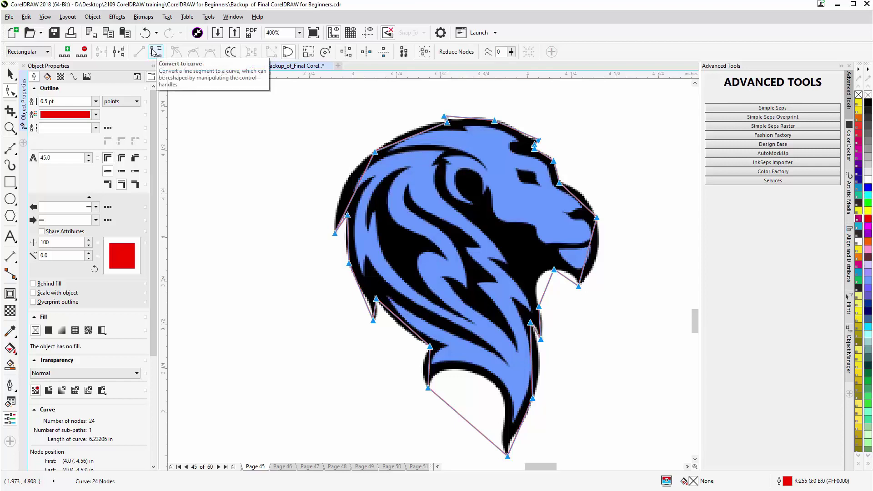
click(153, 51)
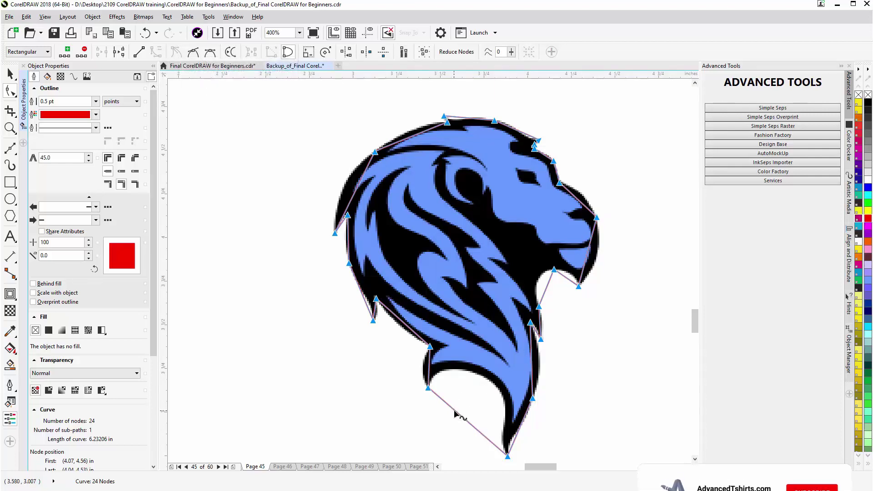
Bend the lower-left segment along the neck and add a node there, giving 25 nodes
drag(454, 411, 473, 374)
click(428, 389)
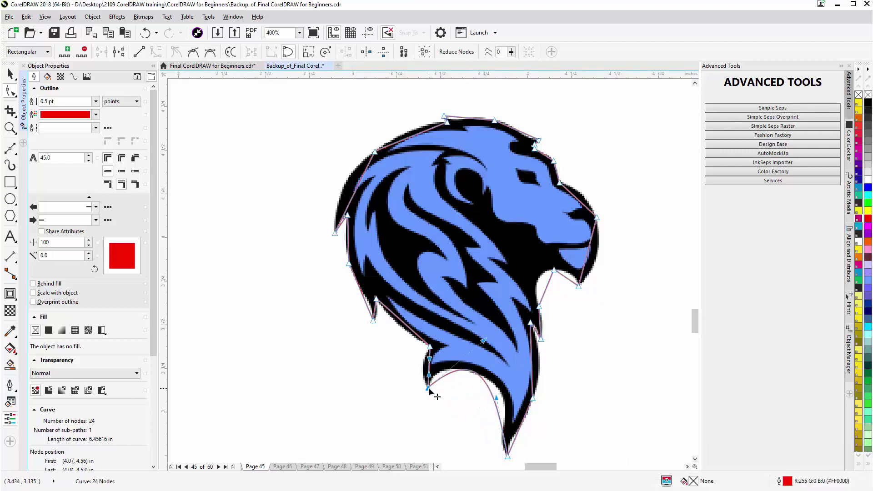
drag(484, 341, 447, 340)
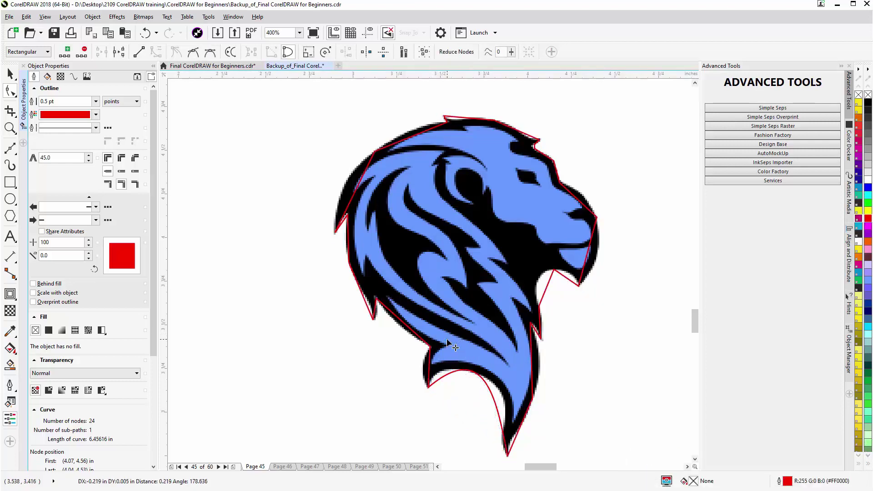
double_click(501, 435)
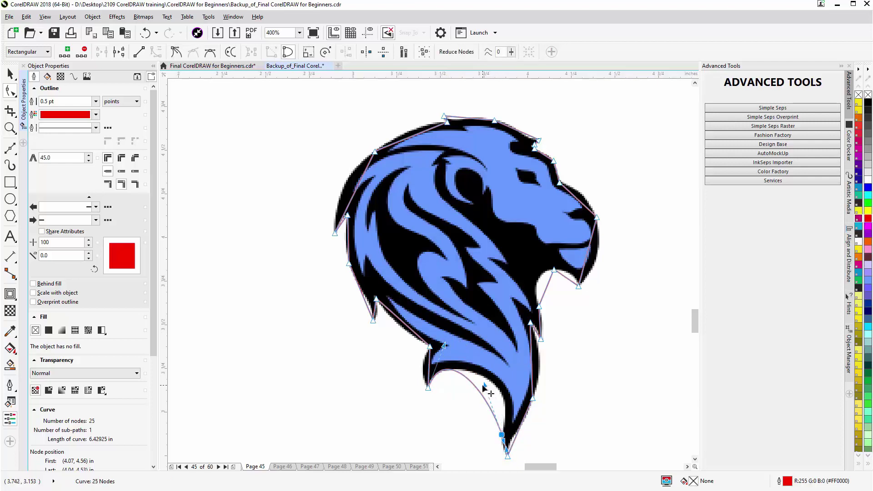
drag(483, 384, 524, 378)
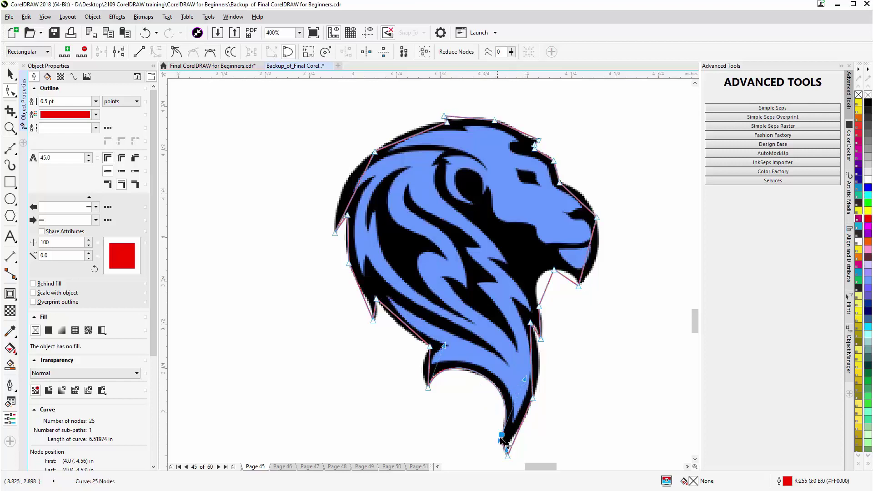
Zoom in on the bottom tip, add a node on its left edge, and curve its right-edge segments
key(shift+F2)
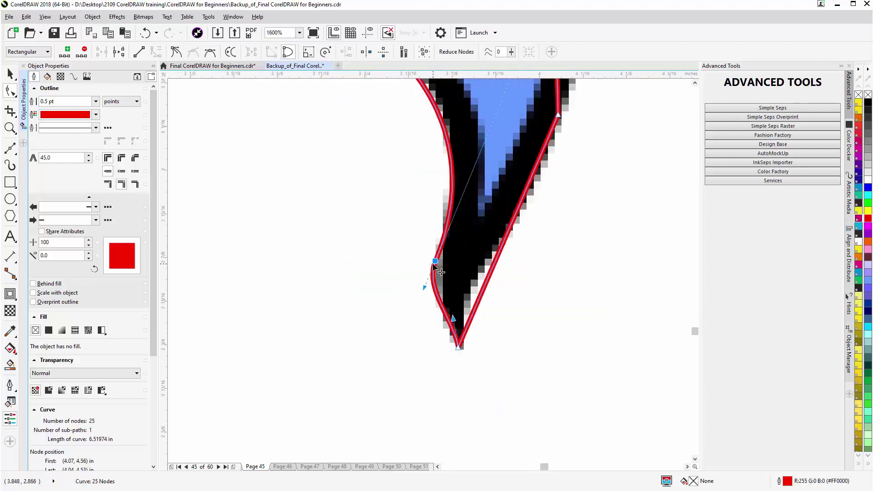
click(451, 200)
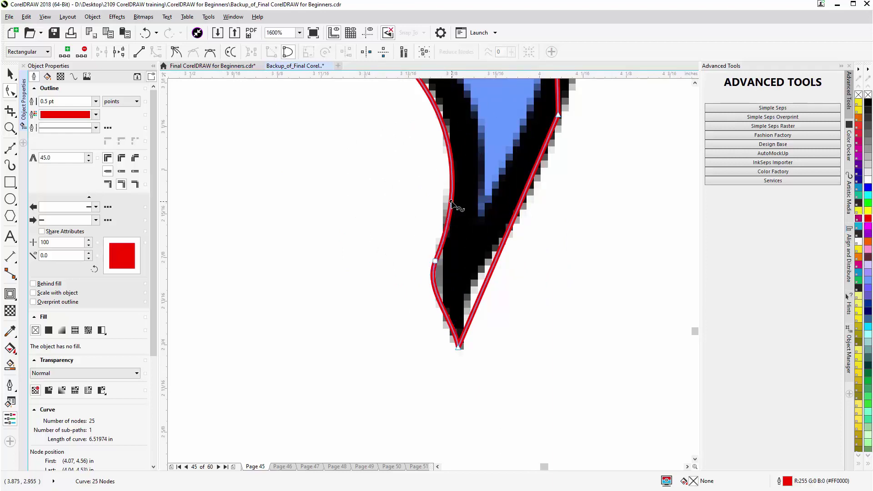
double_click(437, 243)
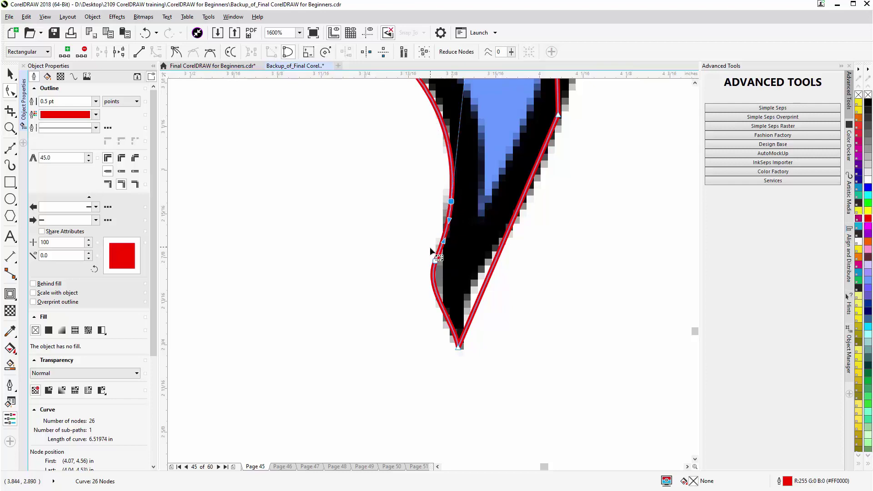
mouse_move(435, 261)
mouse_down()
mouse_move(448, 259)
mouse_move(450, 240)
mouse_move(443, 259)
mouse_up()
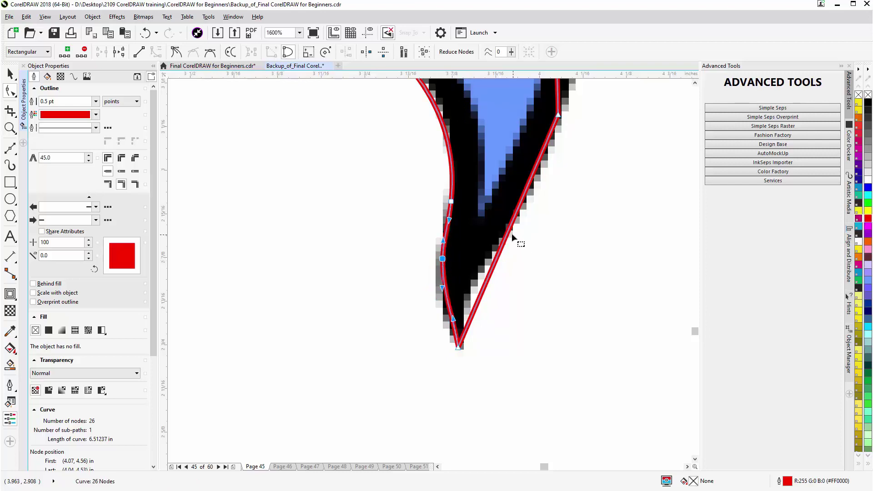
drag(506, 236, 464, 353)
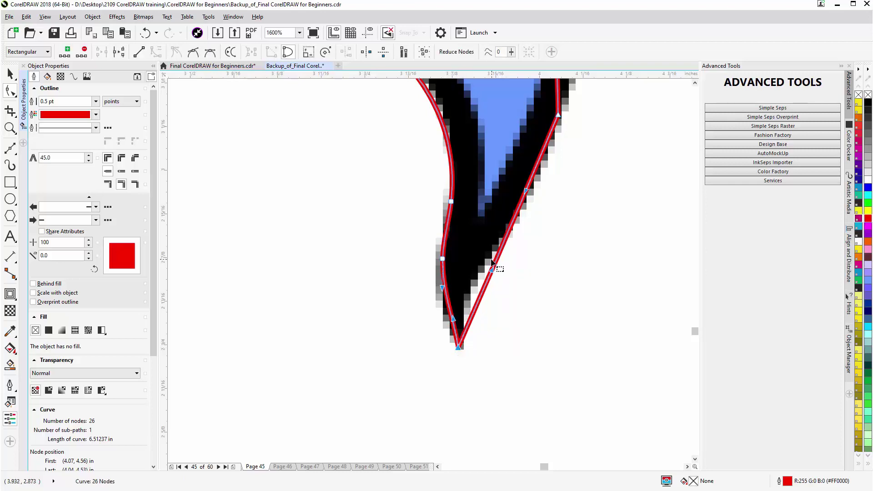
drag(492, 263, 479, 269)
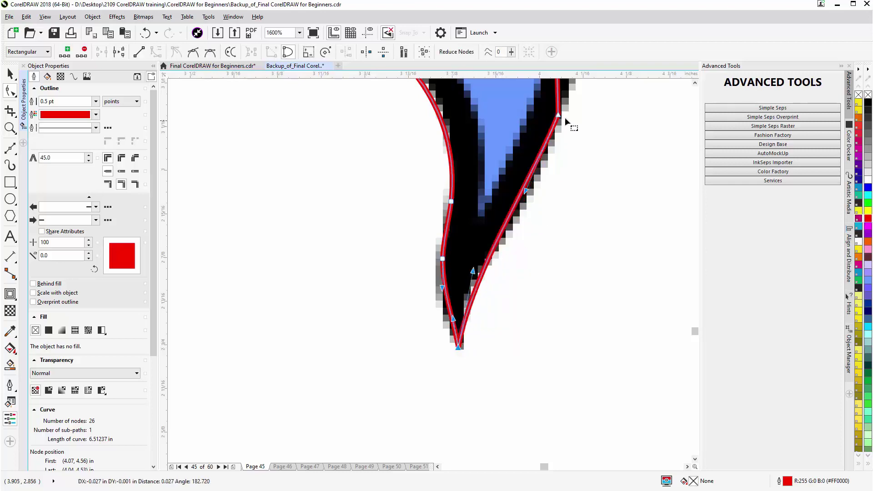
drag(527, 190, 552, 195)
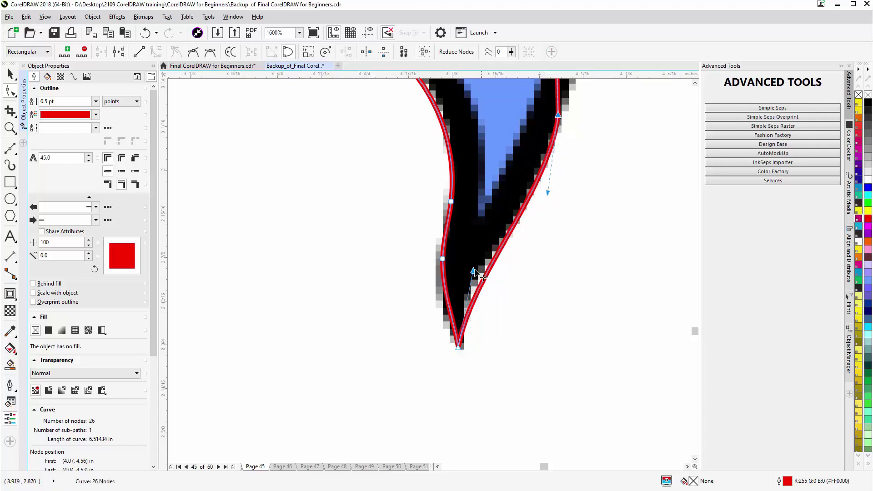
drag(473, 271, 477, 238)
Refine the right-side curves to hug the lower mane spike's border, leaving 26 nodes
scroll(518, 123, down, 2)
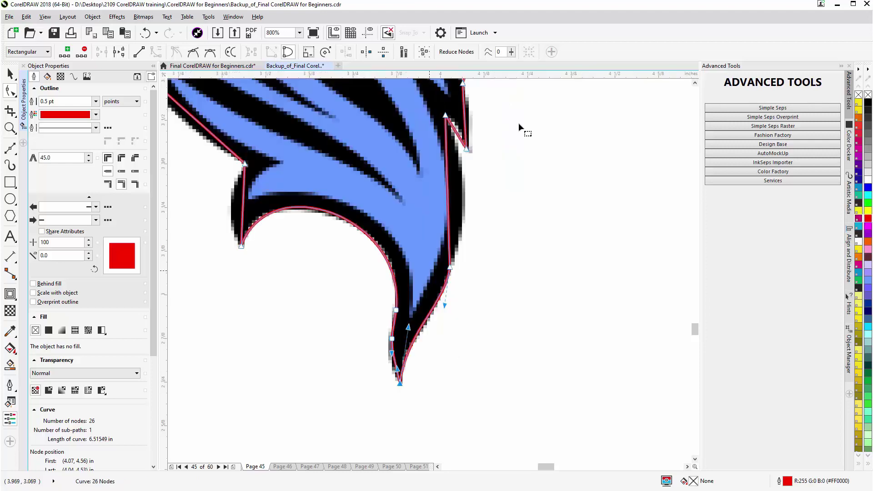
drag(454, 188, 460, 188)
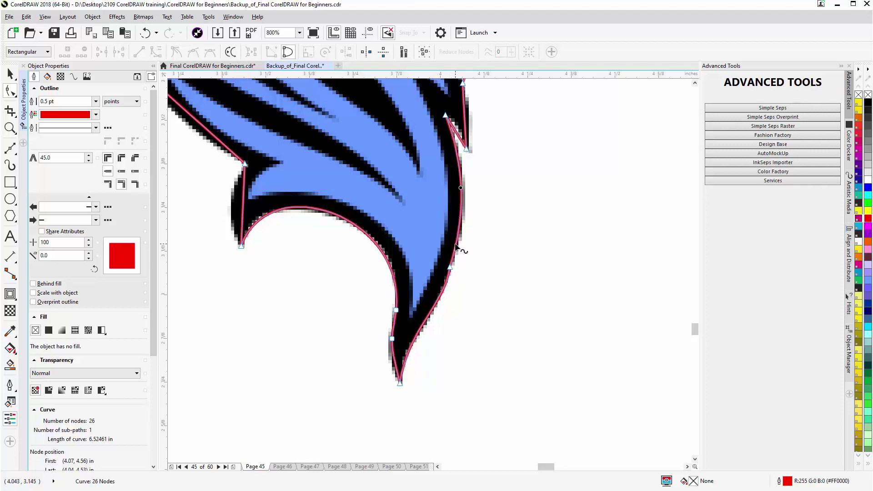
click(456, 246)
key(KP_Add)
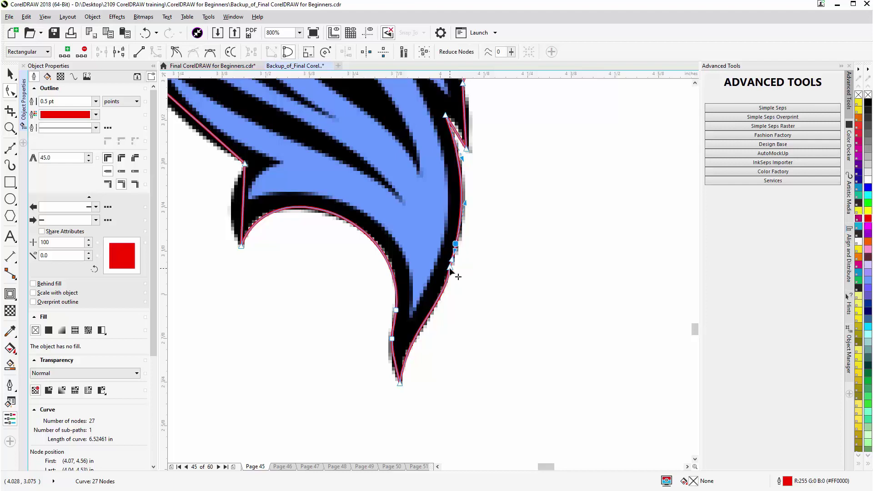
double_click(456, 242)
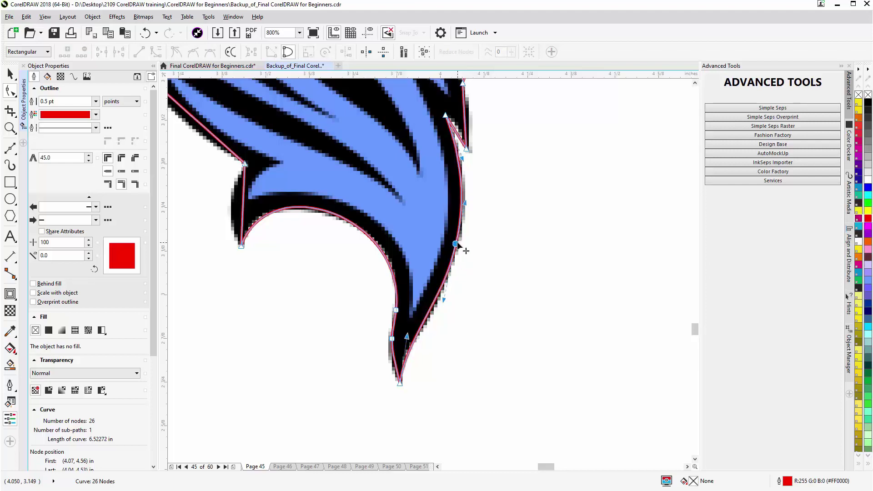
drag(456, 243, 457, 246)
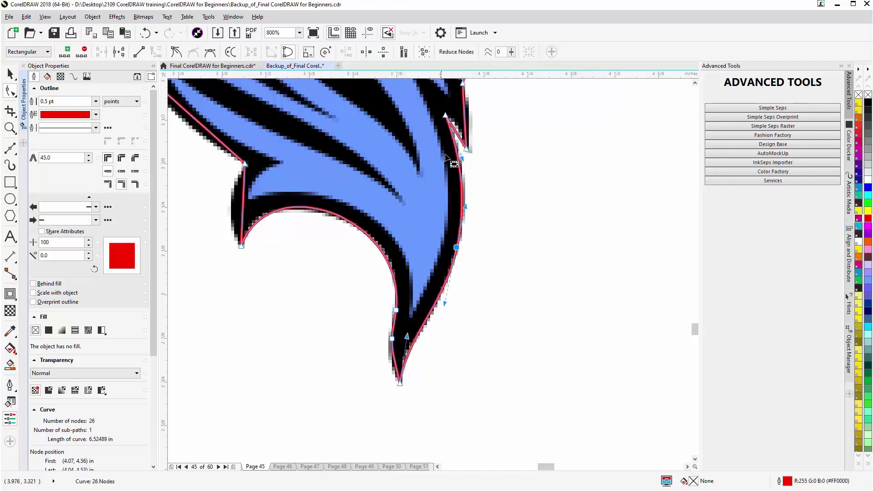
scroll(457, 136, up, 2)
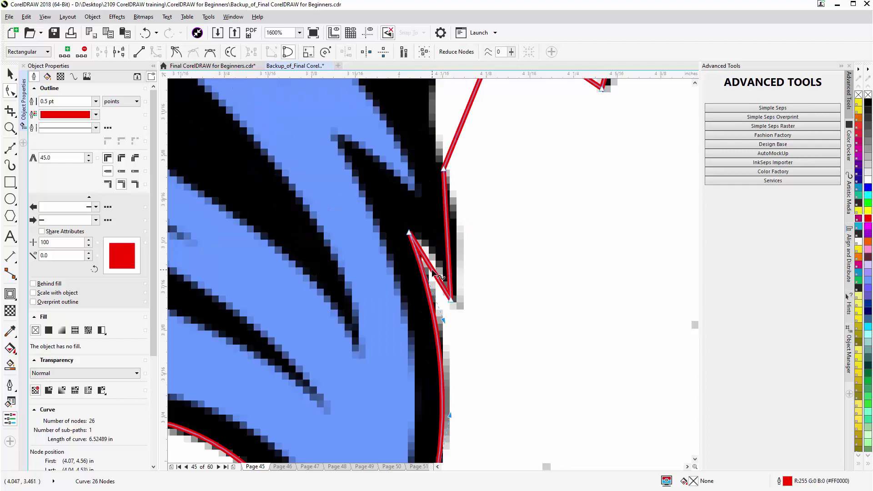
drag(434, 273, 443, 271)
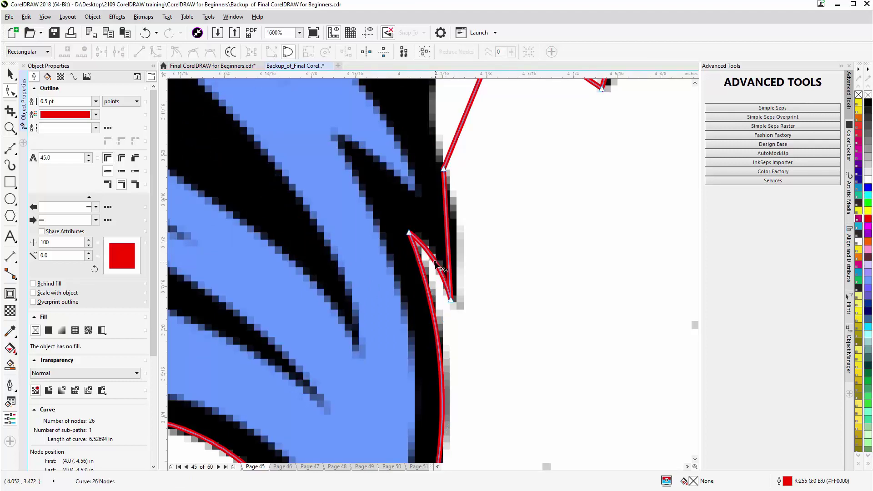
scroll(436, 265, down, 2)
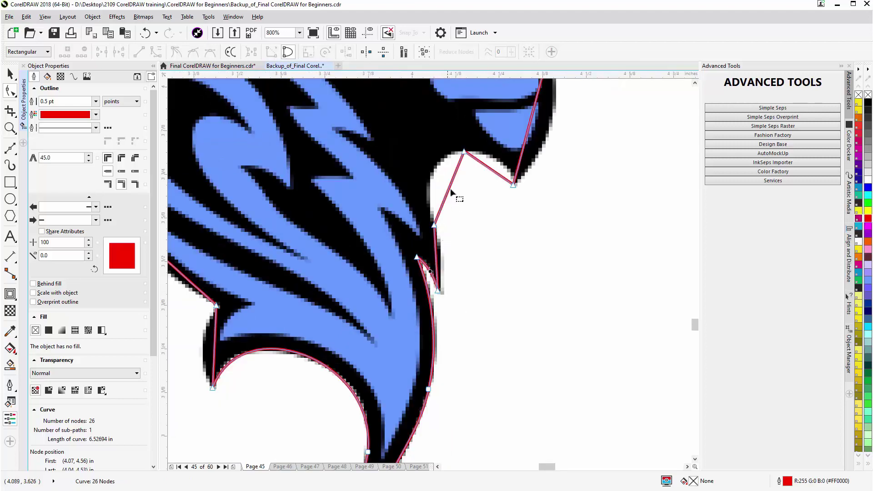
Curve the segments under the jaw and make both jaw-notch nodes smooth so the outline arcs along the border
drag(451, 188, 432, 174)
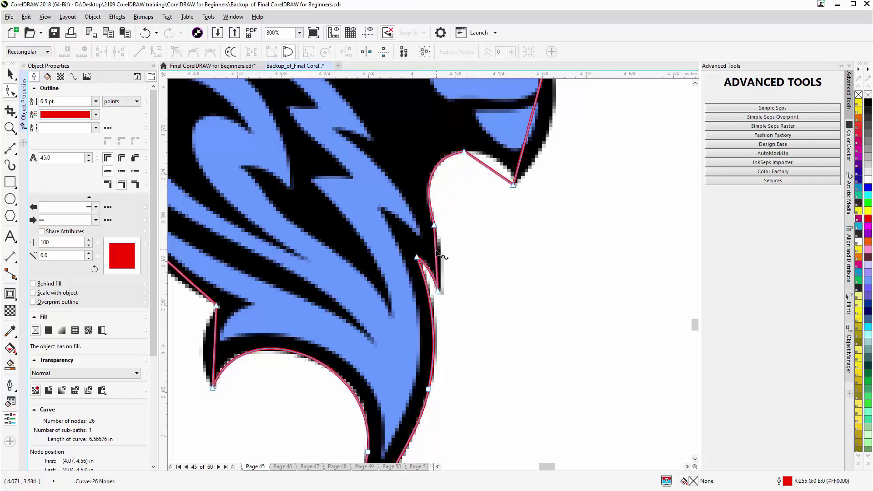
drag(435, 250, 439, 249)
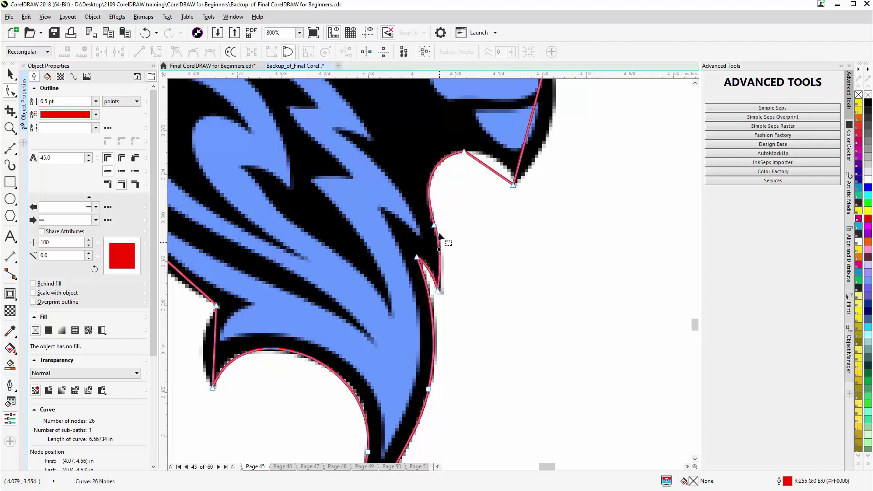
click(434, 226)
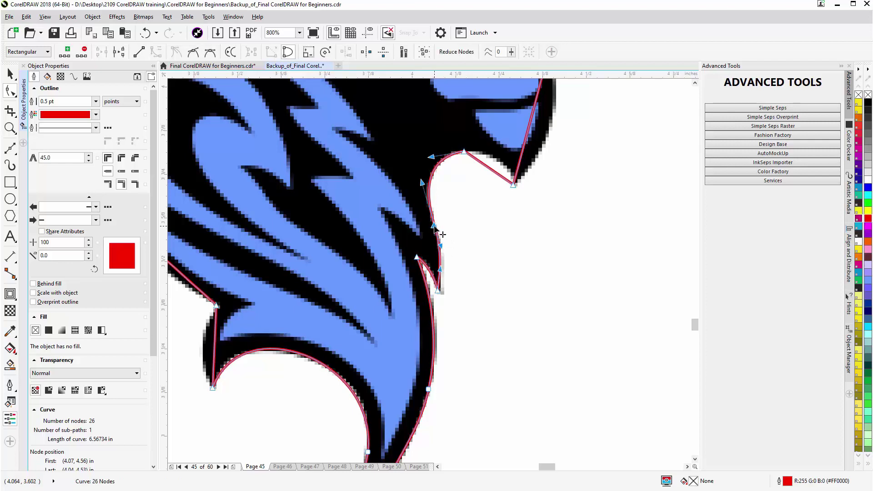
key(s)
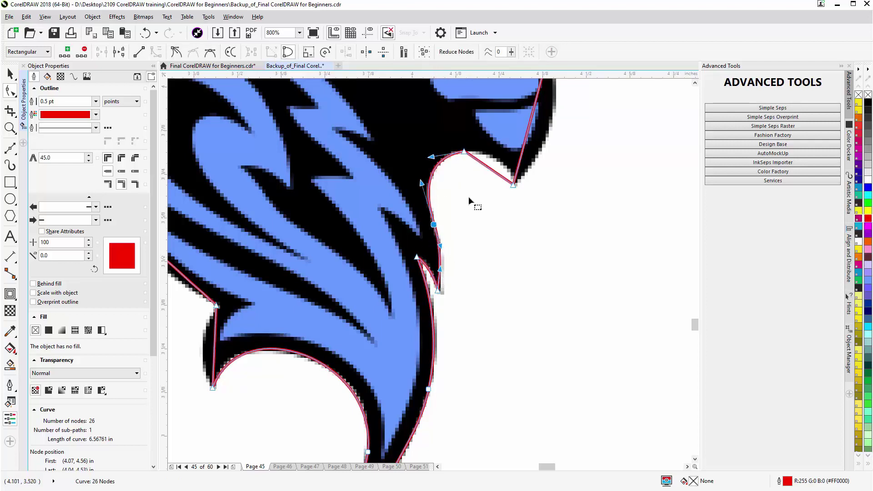
drag(488, 168, 495, 160)
click(464, 152)
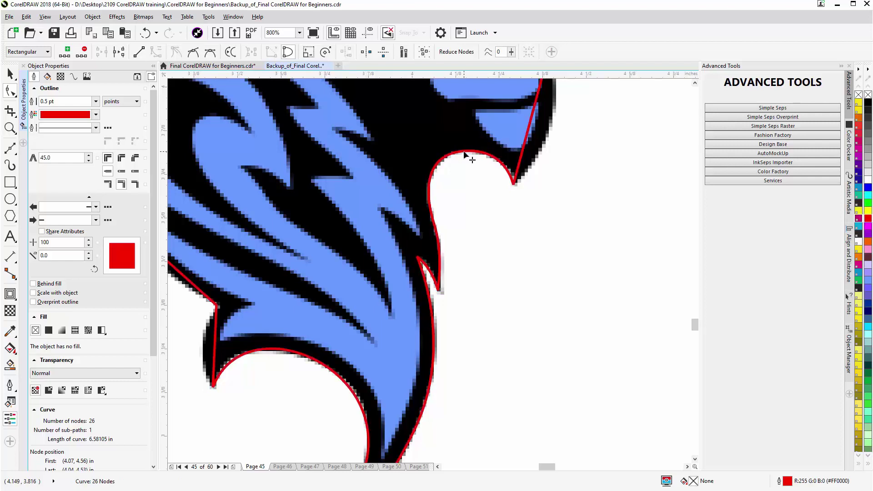
key(s)
drag(441, 162, 448, 161)
scroll(536, 171, down, 3)
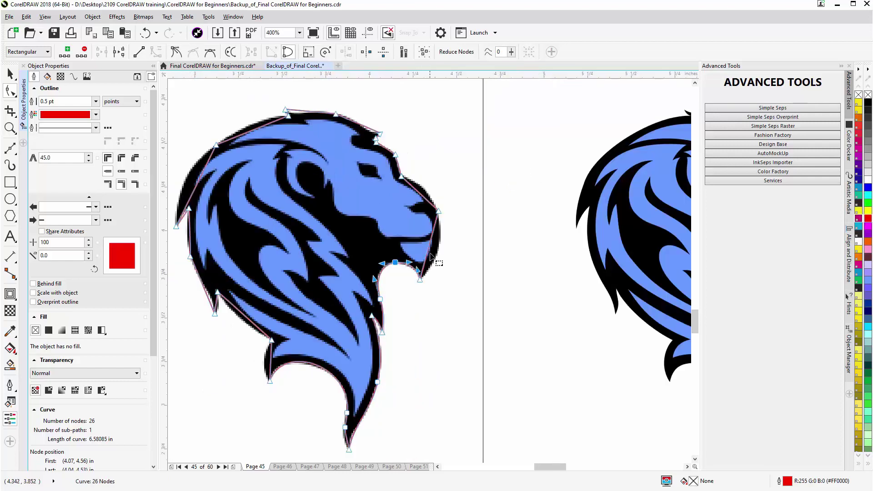
Bow the snout segment outward, add a node on it, and nudge the nose node to fit (27 nodes)
scroll(431, 256, up, 3)
drag(427, 256, 445, 263)
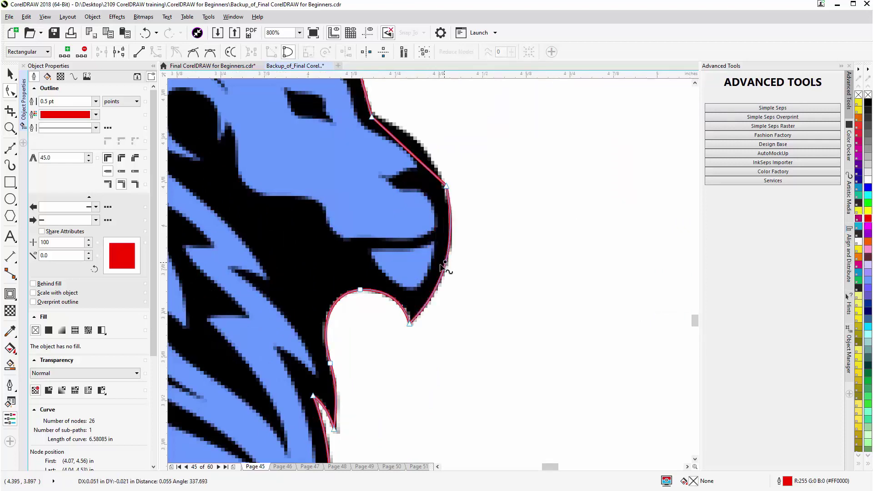
drag(406, 150, 383, 121)
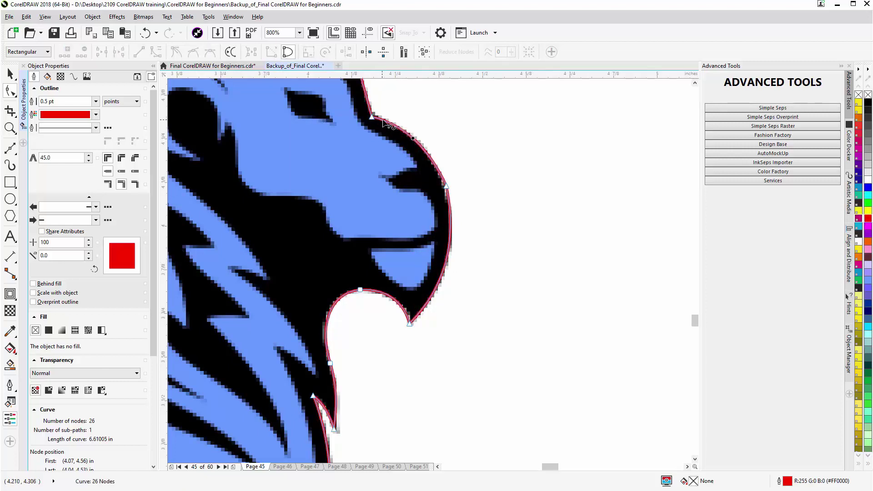
double_click(383, 120)
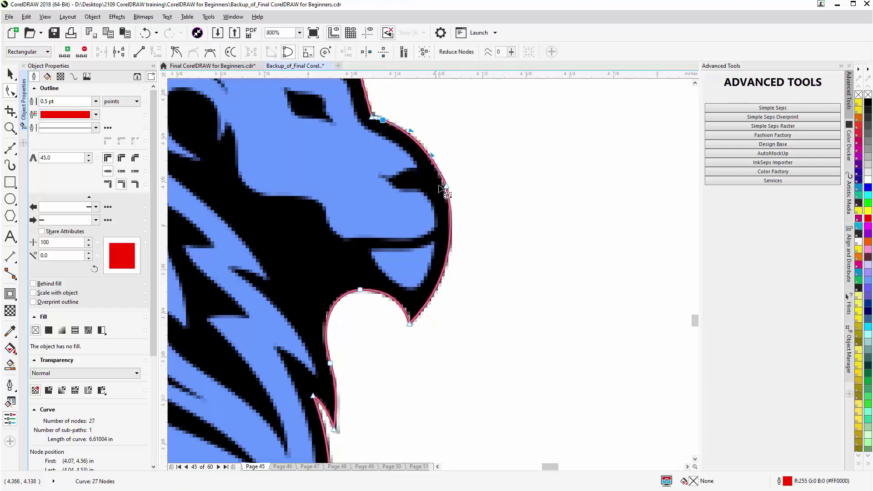
click(446, 187)
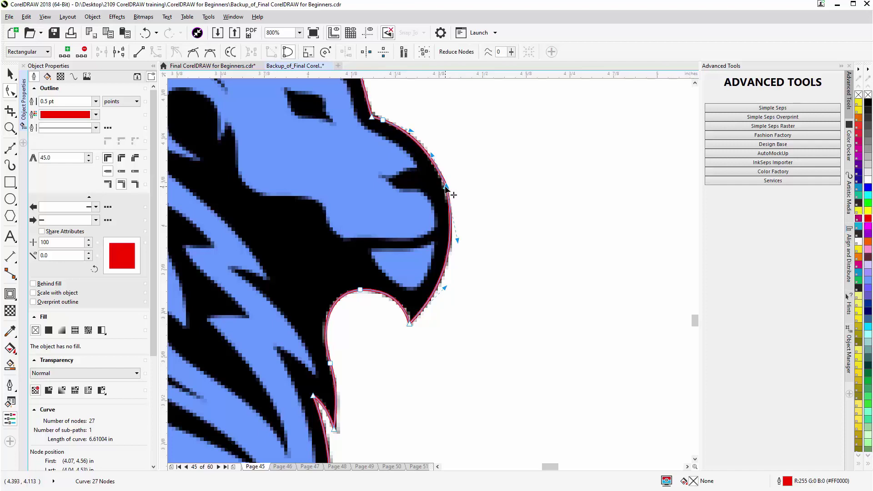
drag(445, 188, 444, 187)
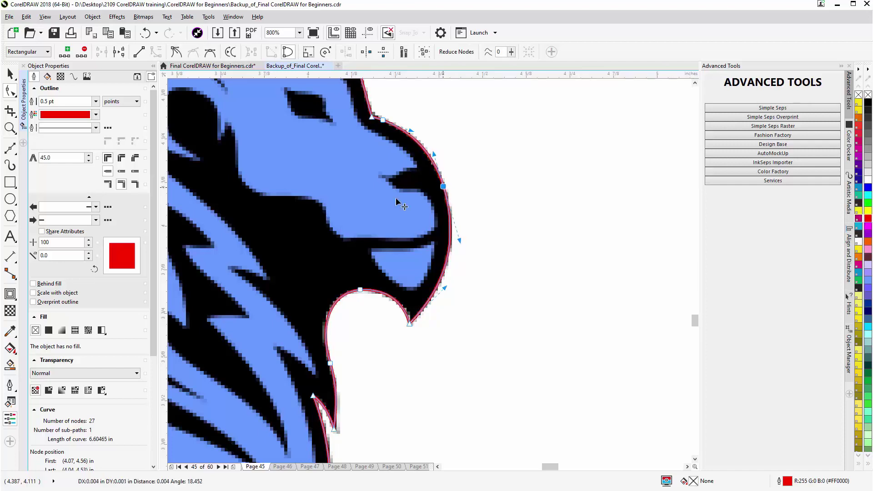
scroll(353, 193, down, 4)
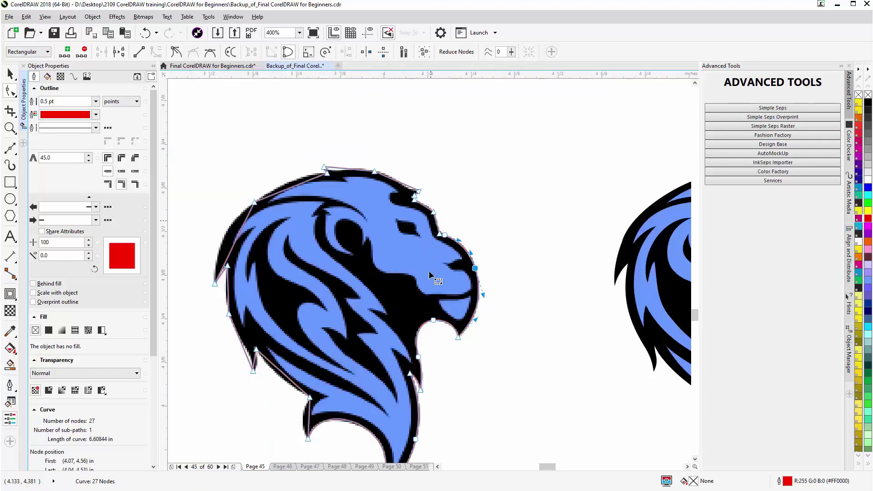
Add a node near the brow notch and bend the curve to follow the notch edge
scroll(454, 308, up, 6)
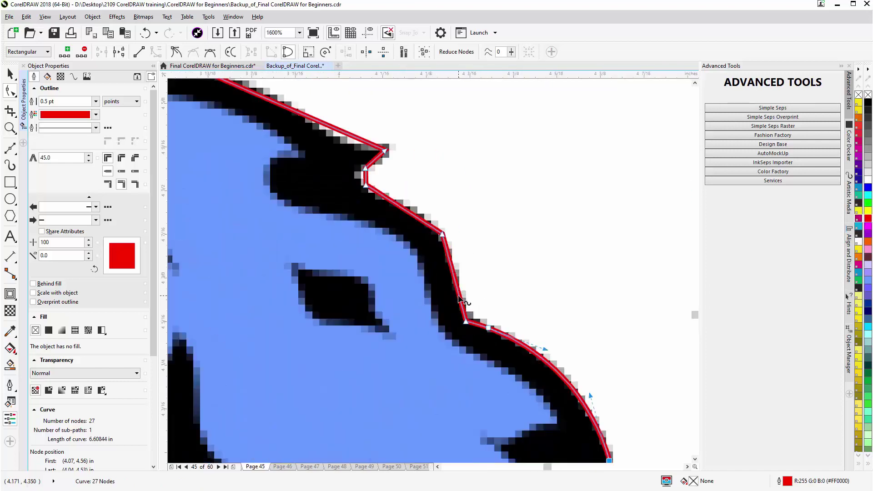
double_click(459, 295)
double_click(466, 322)
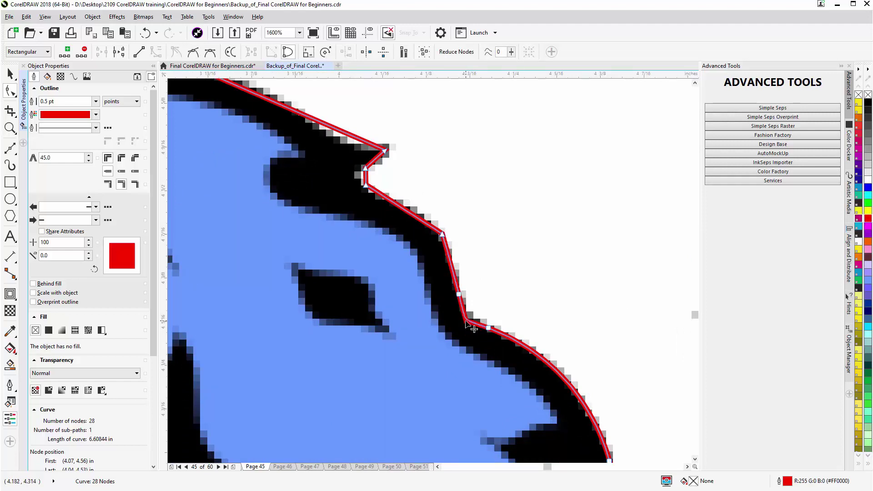
click(488, 328)
key(shift+Tab)
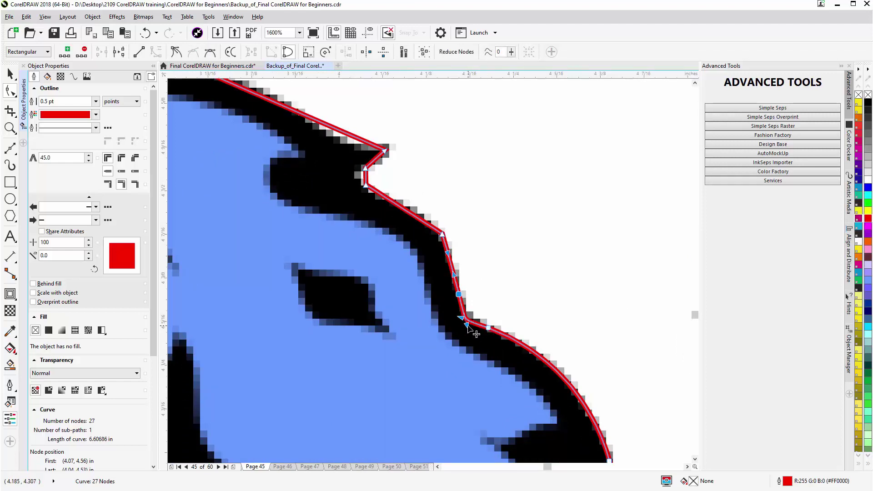
drag(467, 325, 462, 309)
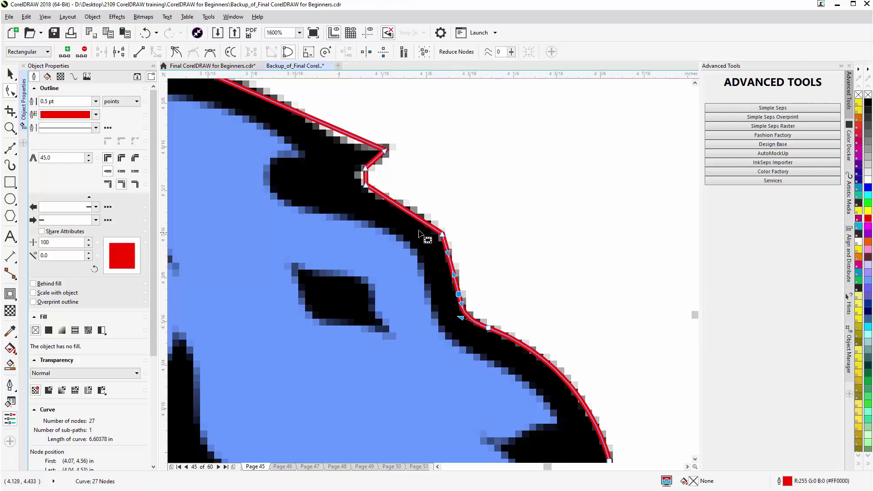
mouse_move(366, 182)
mouse_down()
mouse_move(359, 178)
mouse_move(366, 190)
mouse_up()
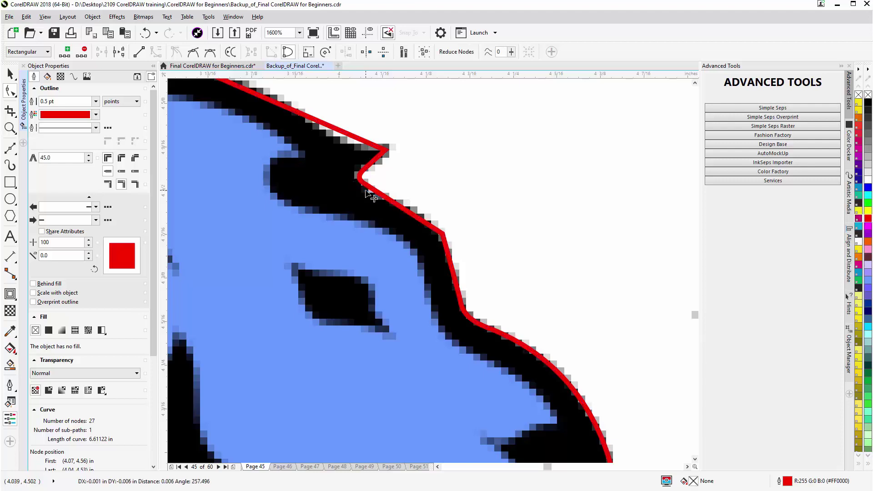
Bow the upper-slope segment outward, add and delete nodes there, and reposition the notch's cusp node
click(410, 214)
drag(409, 215, 413, 212)
double_click(447, 250)
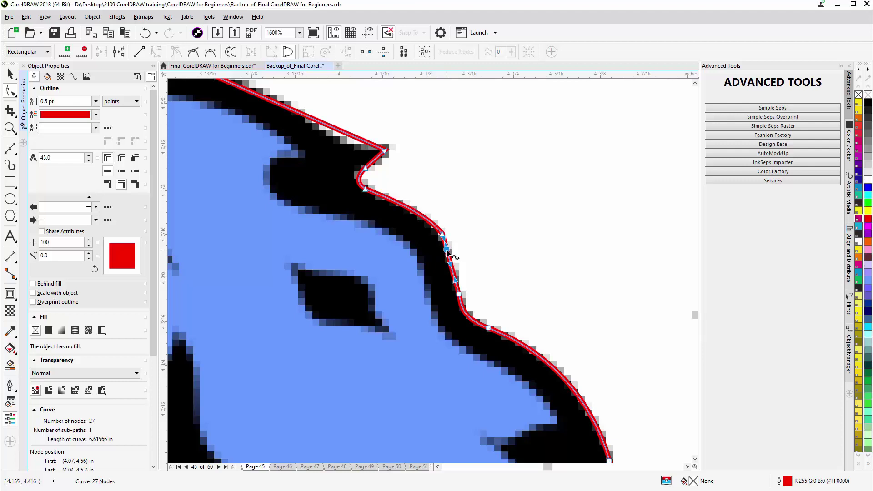
double_click(397, 203)
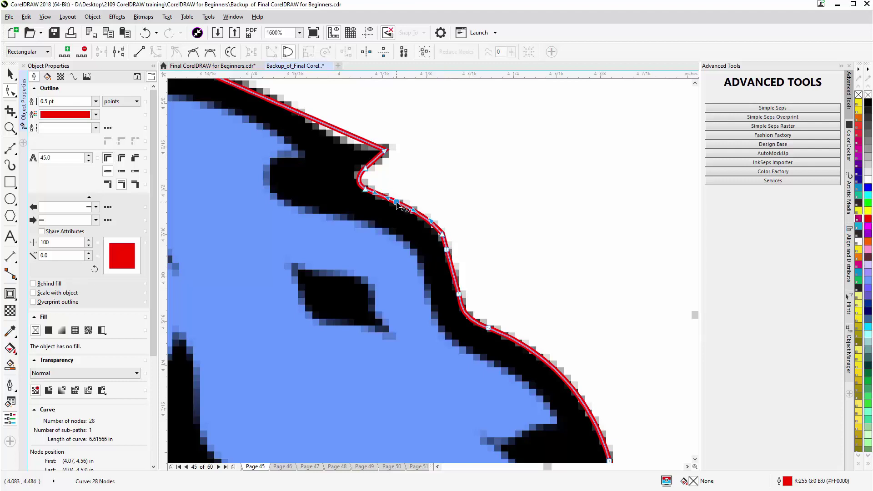
double_click(441, 235)
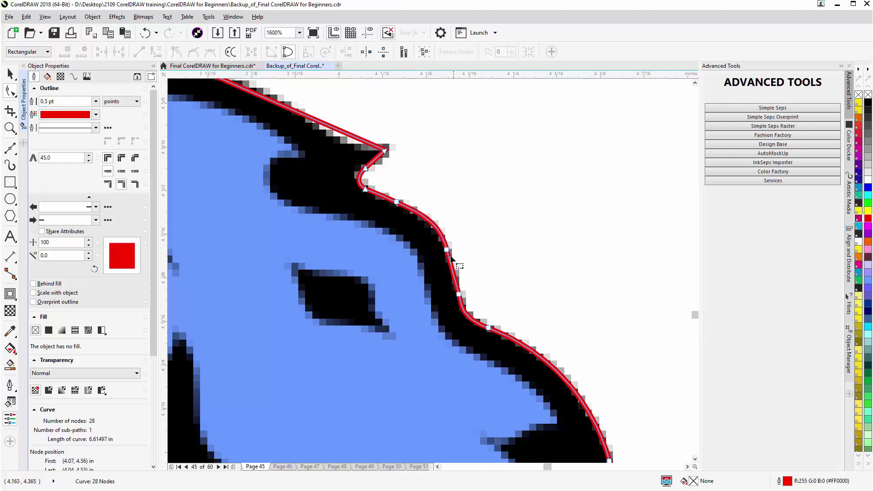
drag(385, 150, 362, 183)
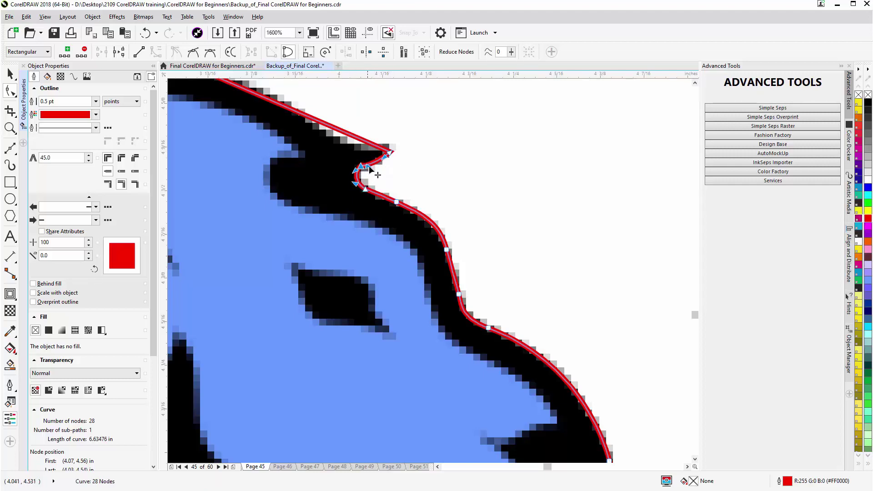
scroll(369, 168, up, 2)
Pull the notch node down, add a 29th node on its upper edge, and shape an S-curve through the notch
click(431, 269)
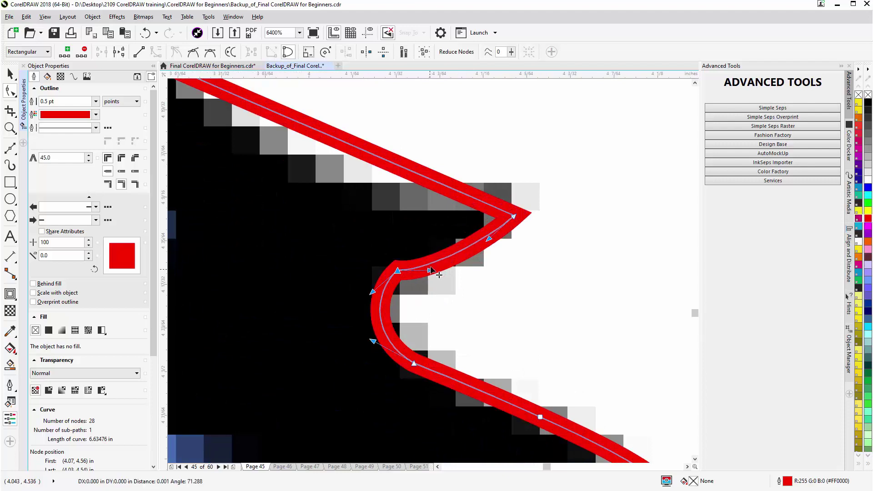
drag(431, 270, 395, 284)
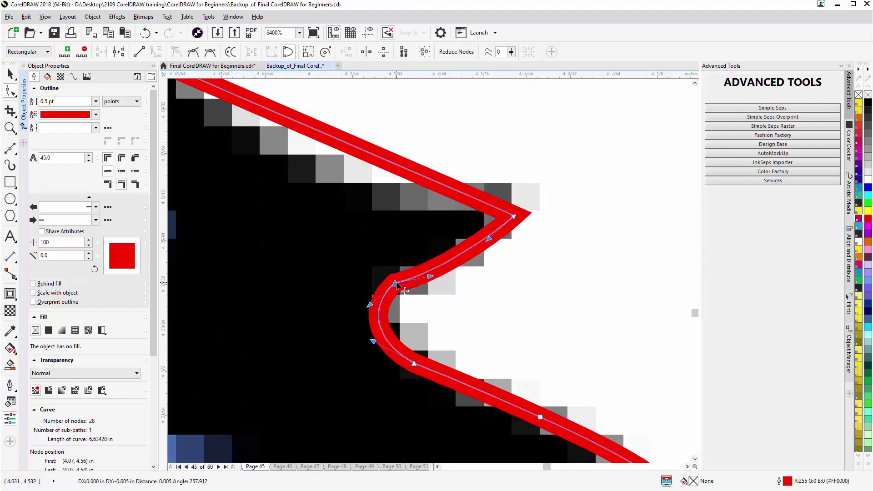
double_click(443, 265)
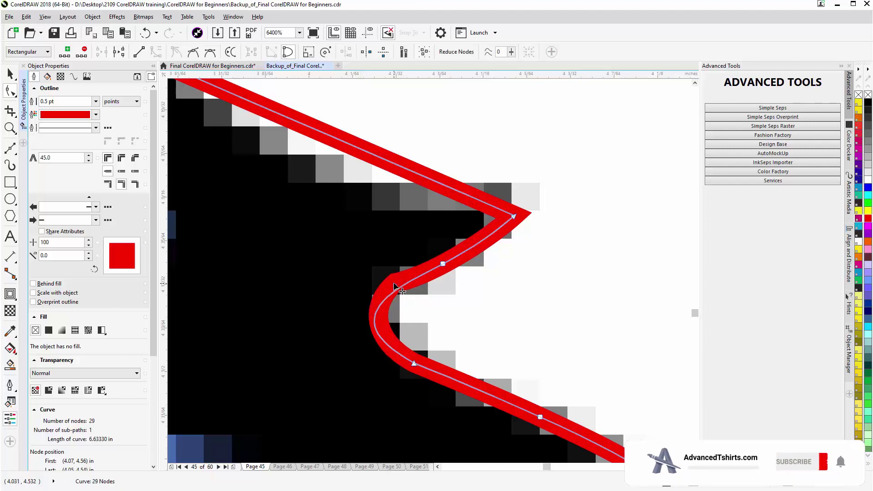
drag(393, 282, 396, 282)
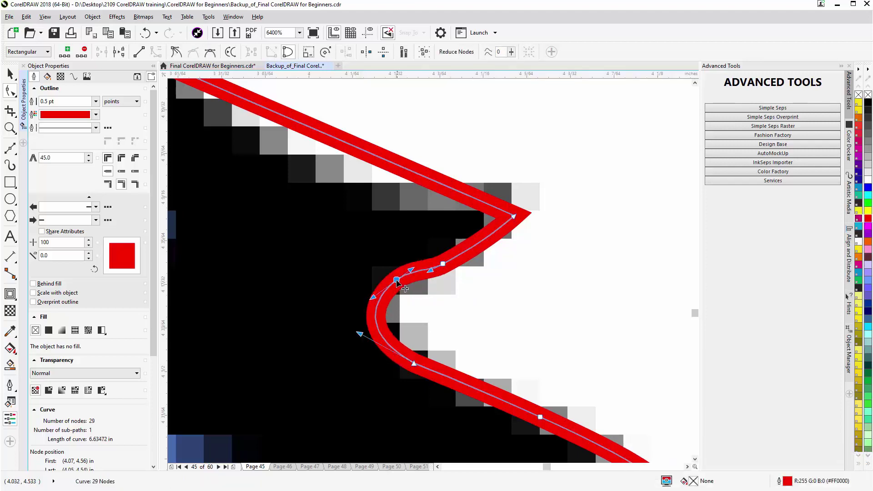
click(442, 265)
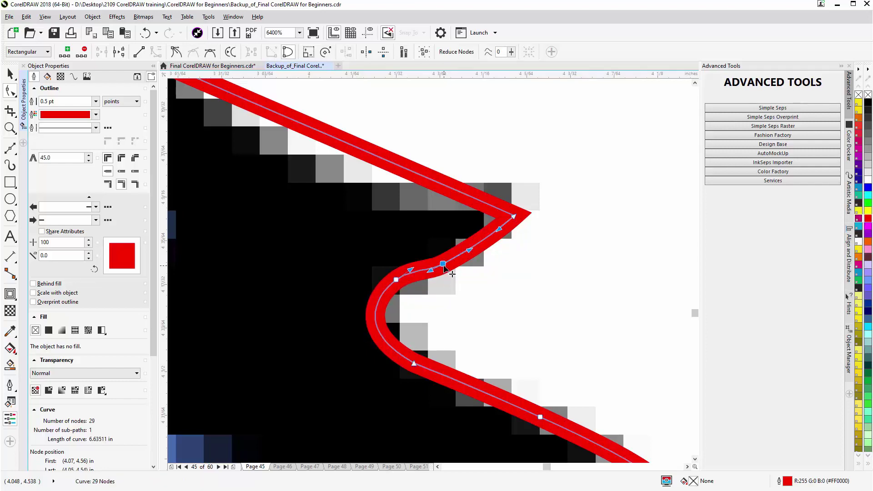
drag(469, 250, 461, 268)
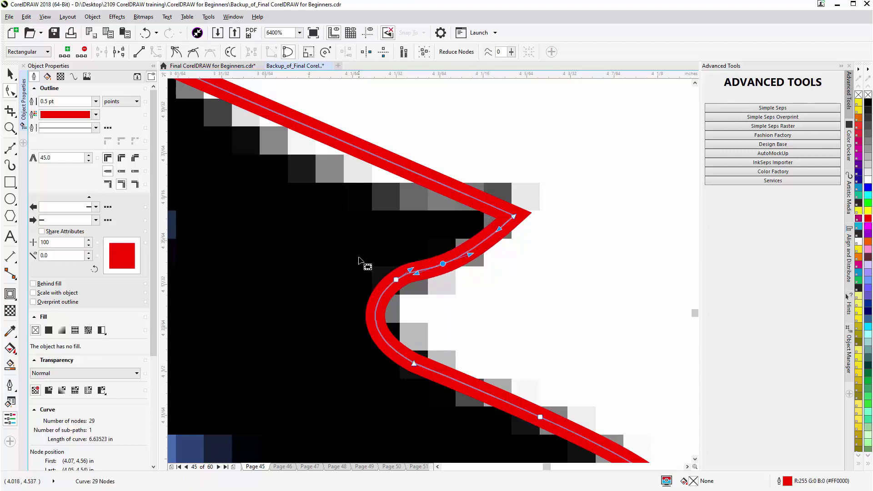
scroll(427, 272, up, 2)
scroll(427, 272, down, 3)
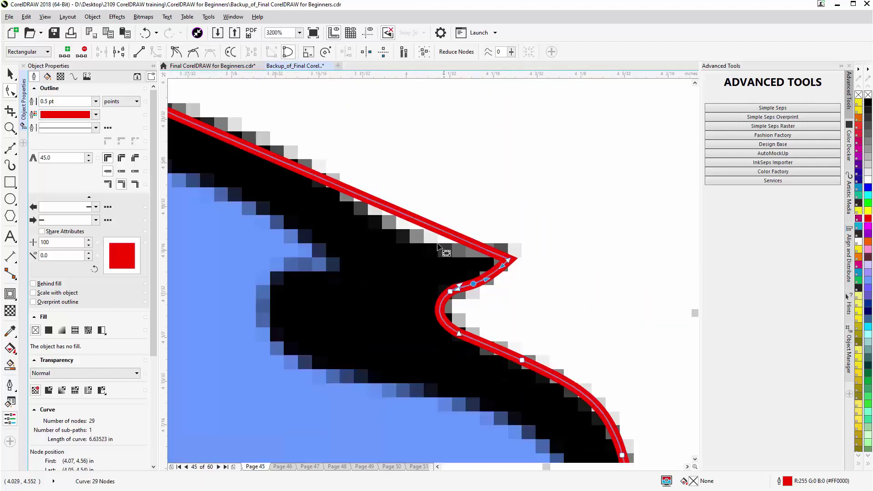
Curve the upper segment into the notch and add a 30th node to bend the top edge
scroll(412, 226, down, 1)
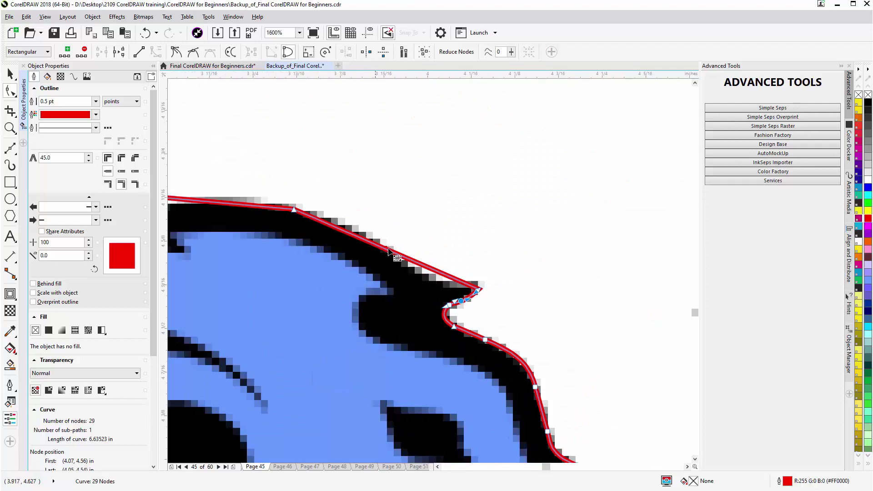
click(478, 289)
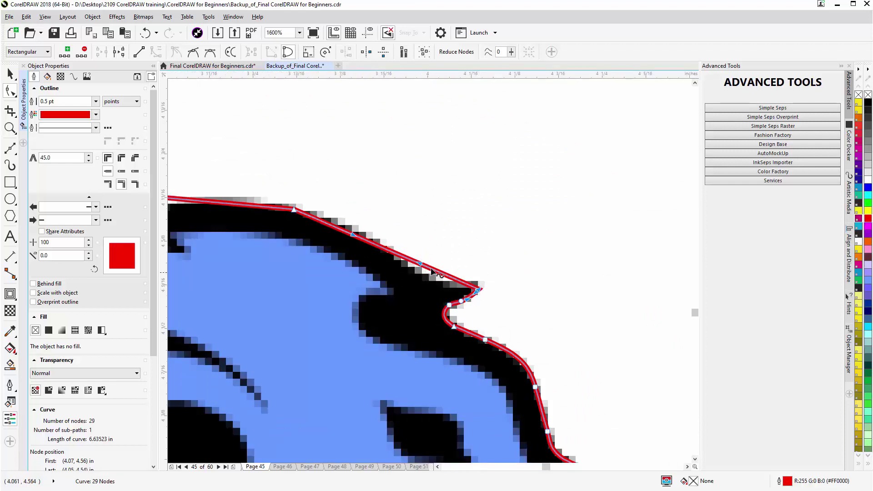
drag(427, 271, 366, 221)
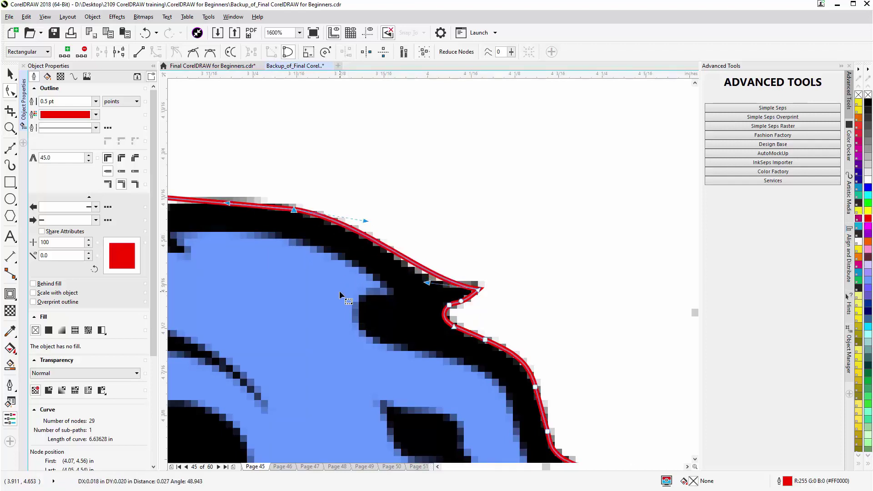
drag(427, 283, 398, 281)
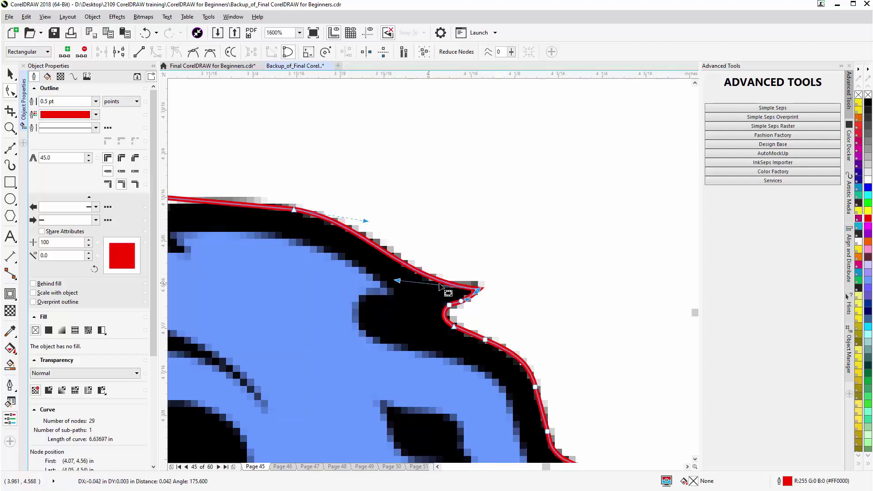
scroll(245, 238, down, 1)
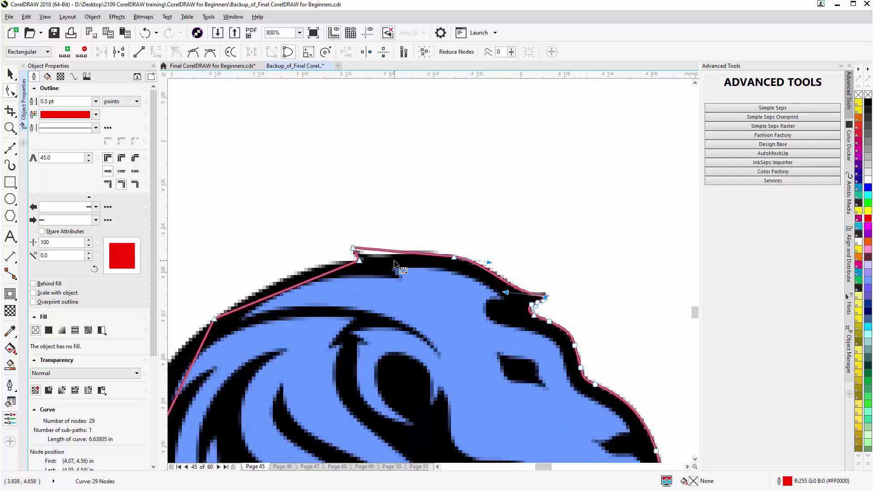
scroll(394, 264, up, 1)
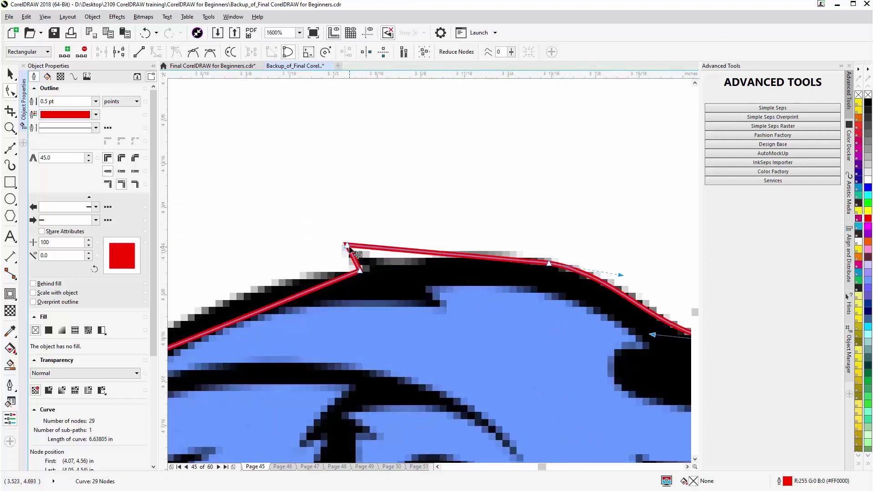
double_click(386, 250)
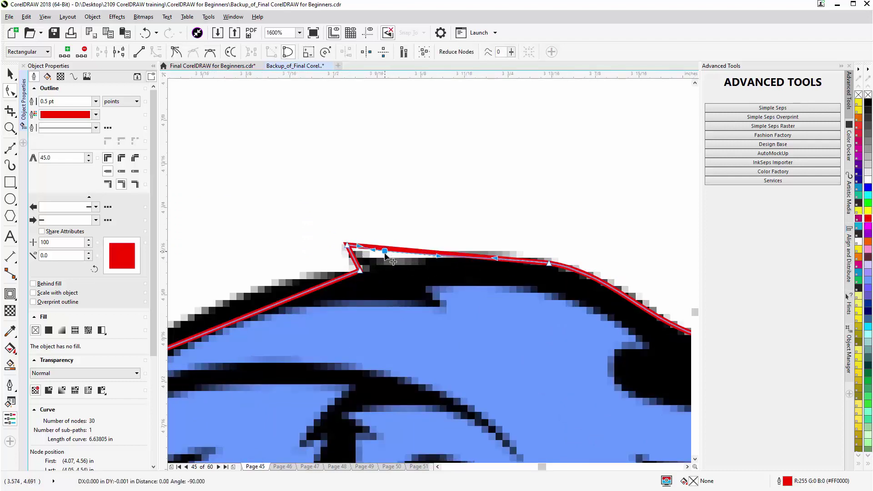
drag(385, 250, 384, 257)
click(549, 265)
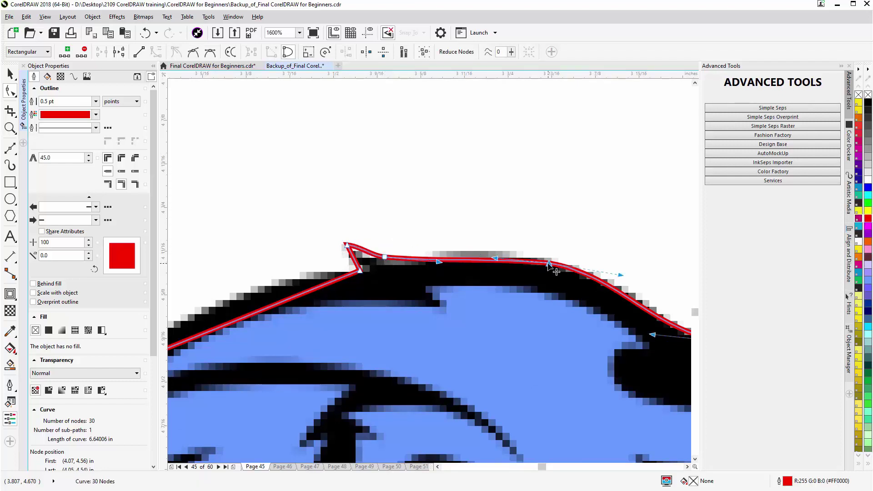
drag(549, 265, 549, 264)
Nudge the top-left tip and lower corner nodes and curve nearby segments onto the black edge
key(F3)
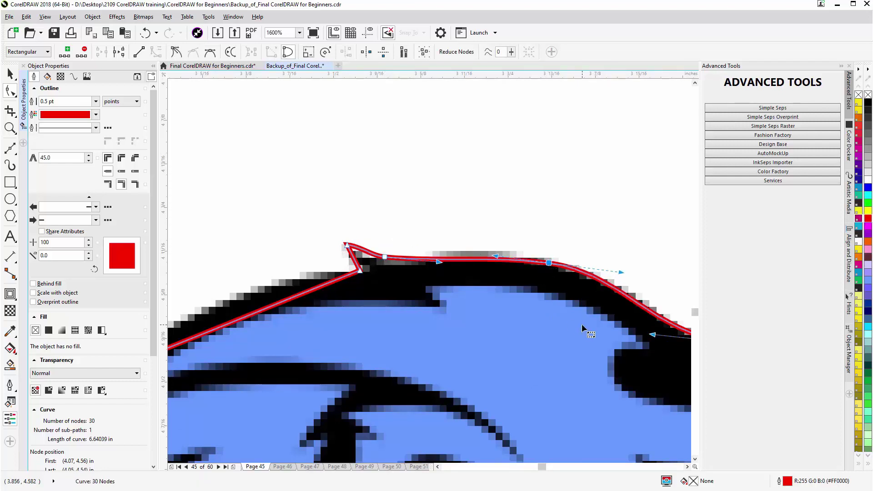
scroll(337, 246, up, 1)
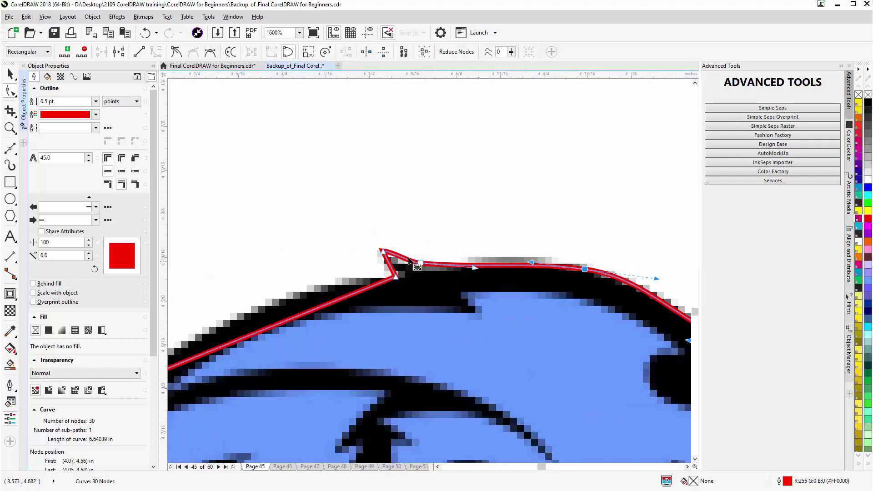
click(394, 252)
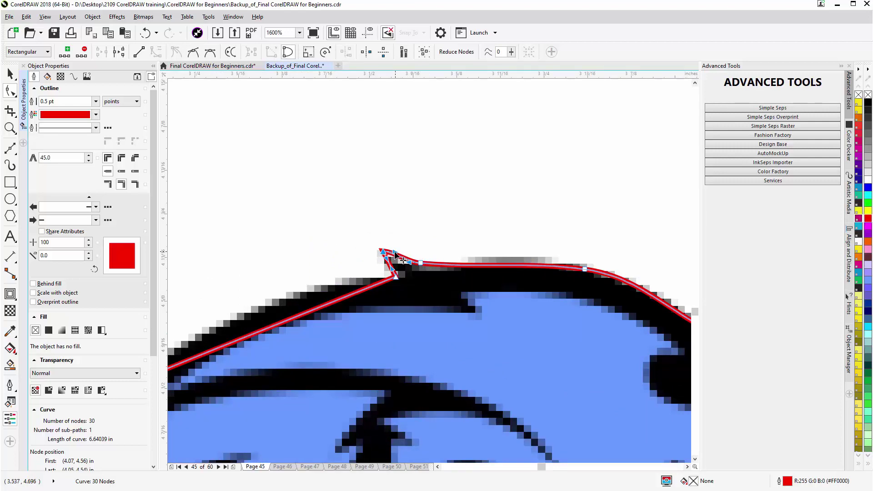
drag(402, 260, 399, 270)
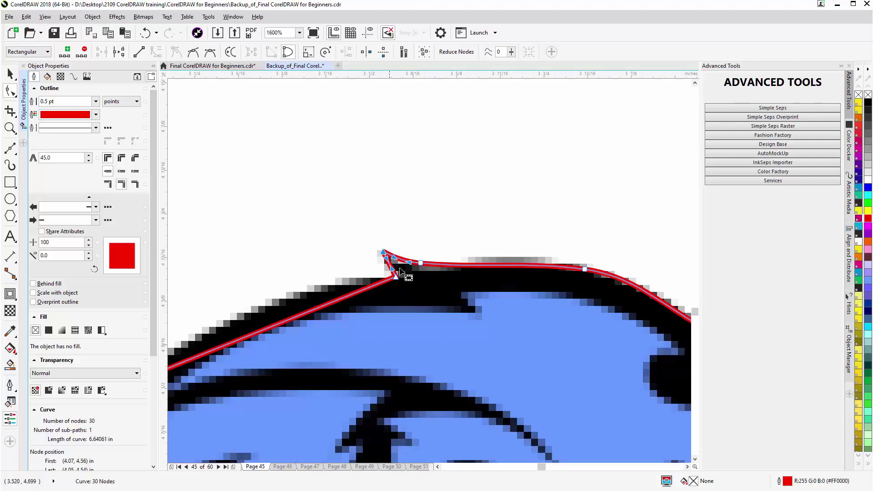
scroll(399, 278, up, 3)
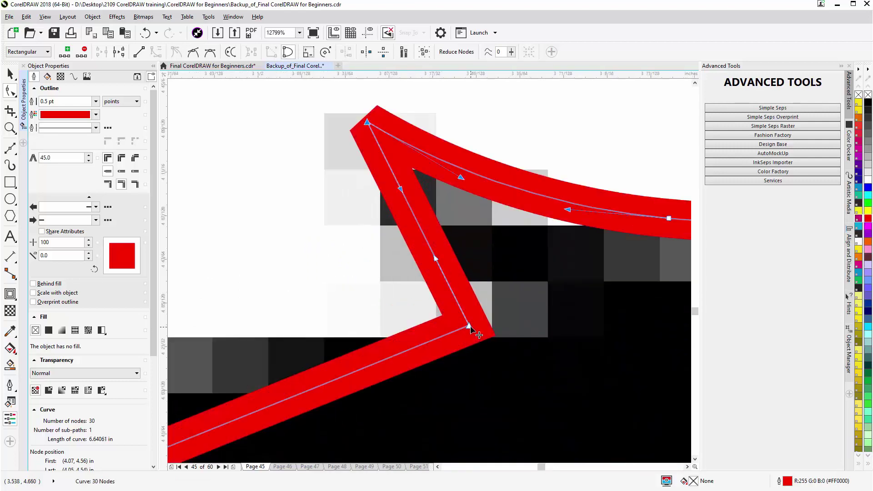
drag(468, 326, 479, 314)
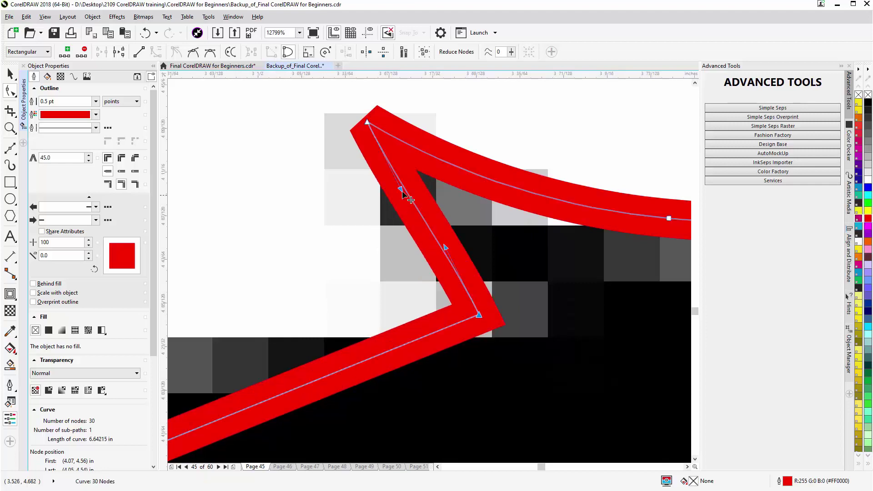
drag(407, 197, 389, 208)
scroll(330, 290, down, 3)
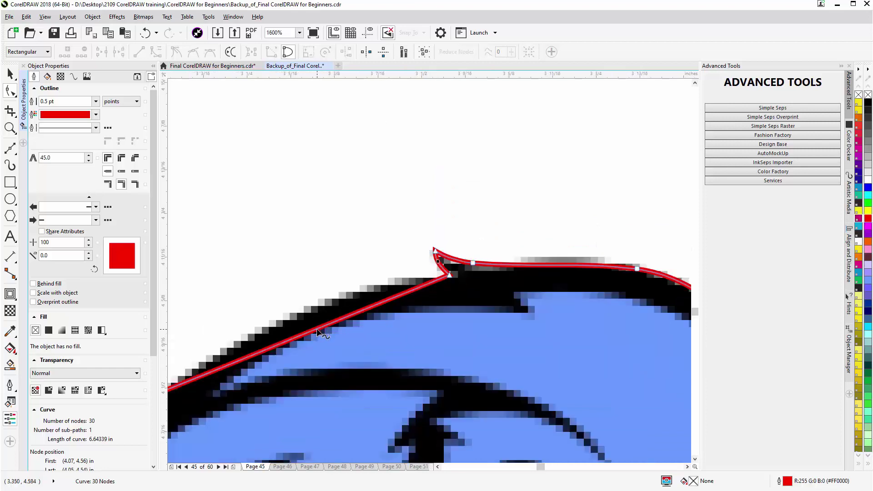
drag(317, 330, 309, 311)
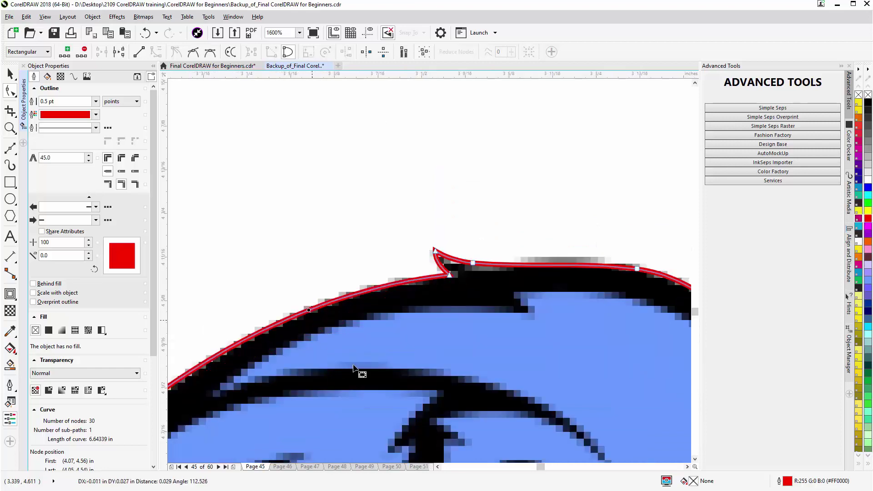
scroll(438, 273, down, 2)
scroll(368, 309, up, 1)
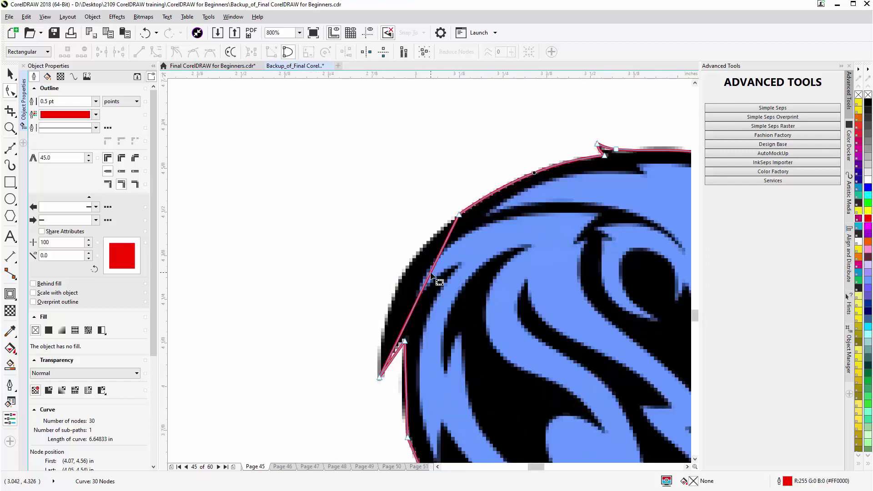
Change an upper node's type and bend the left spike's segments along the black edge
drag(430, 275, 414, 275)
click(459, 215)
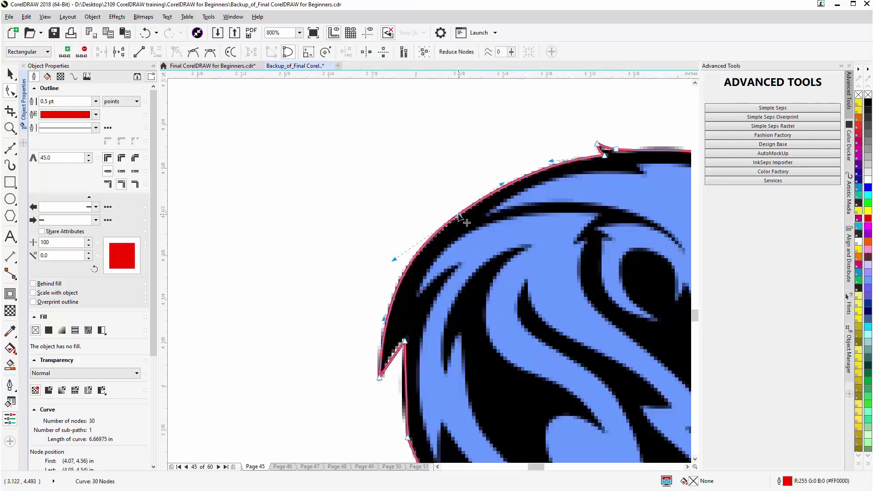
key(s)
scroll(402, 351, up, 1)
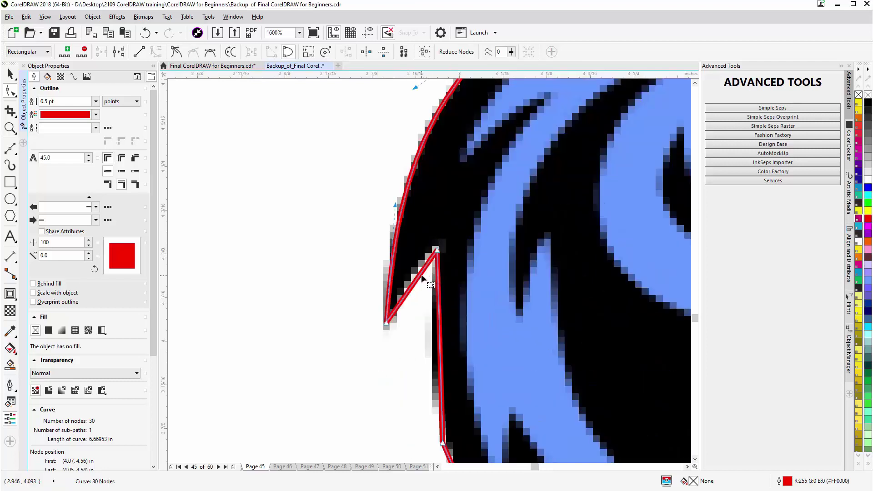
drag(420, 276, 415, 267)
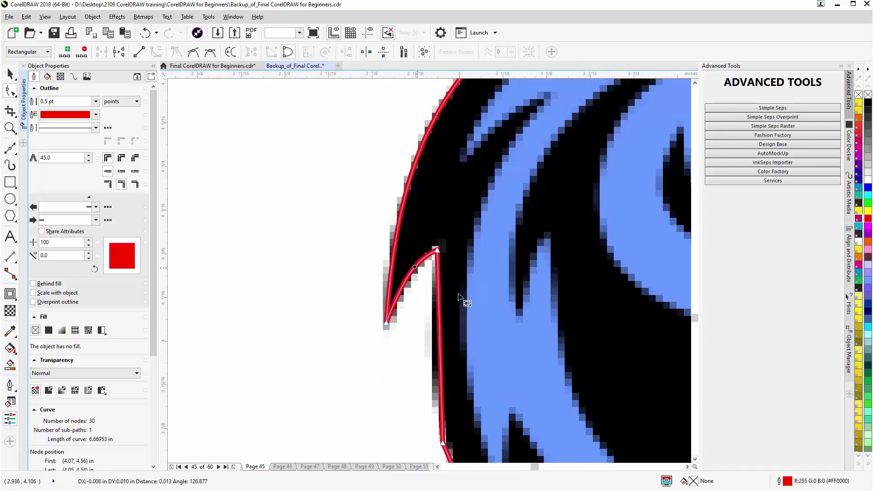
drag(439, 326, 430, 325)
scroll(438, 331, down, 2)
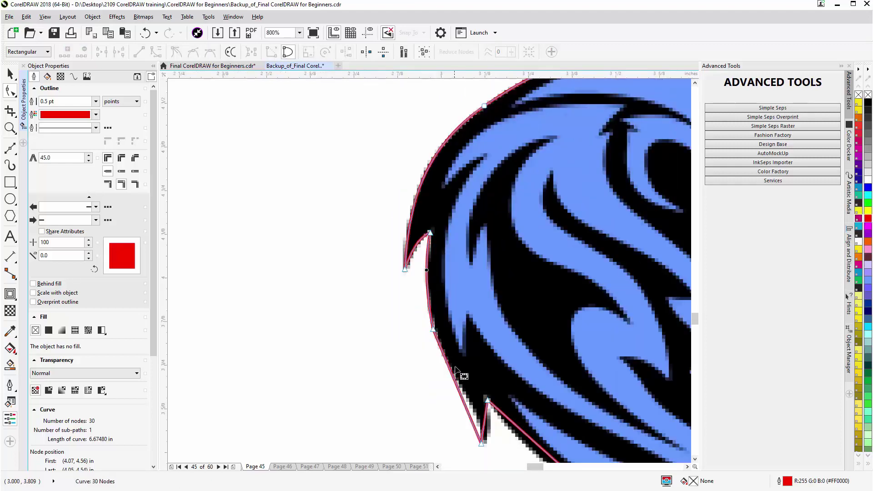
scroll(452, 388, up, 2)
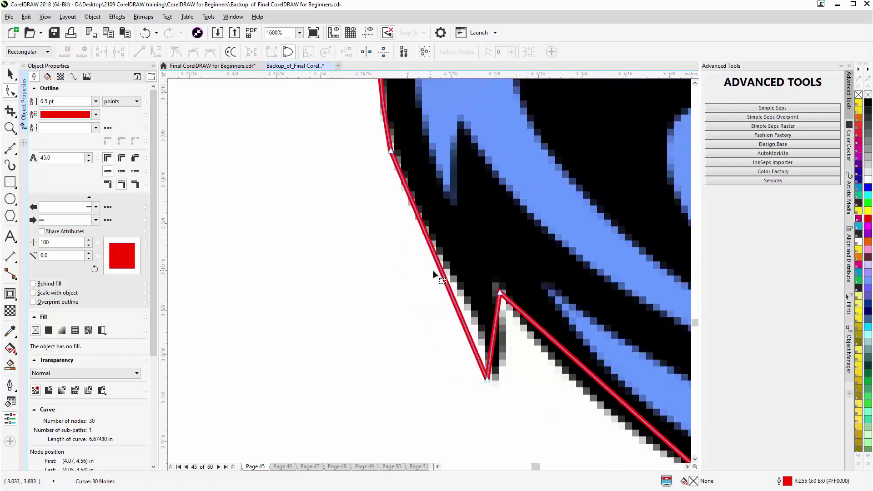
Move the lower spike's nodes and reshape its segment onto the black edge, then zoom out
click(391, 153)
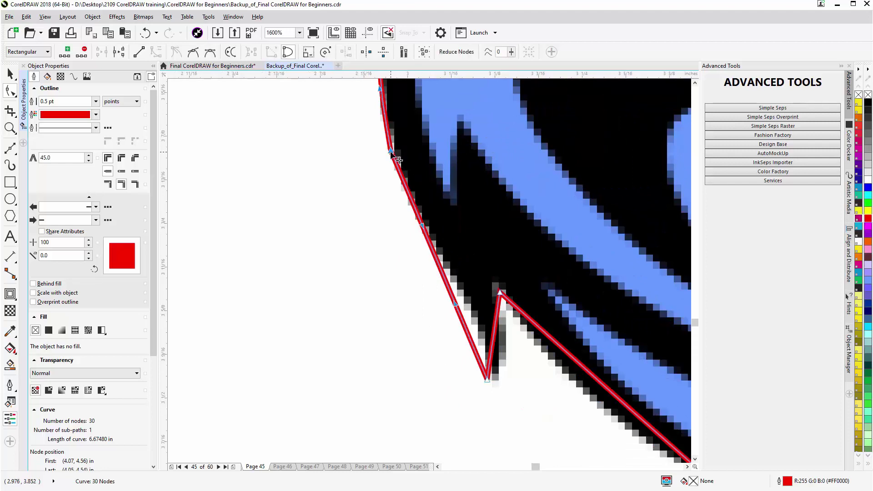
drag(390, 153, 396, 149)
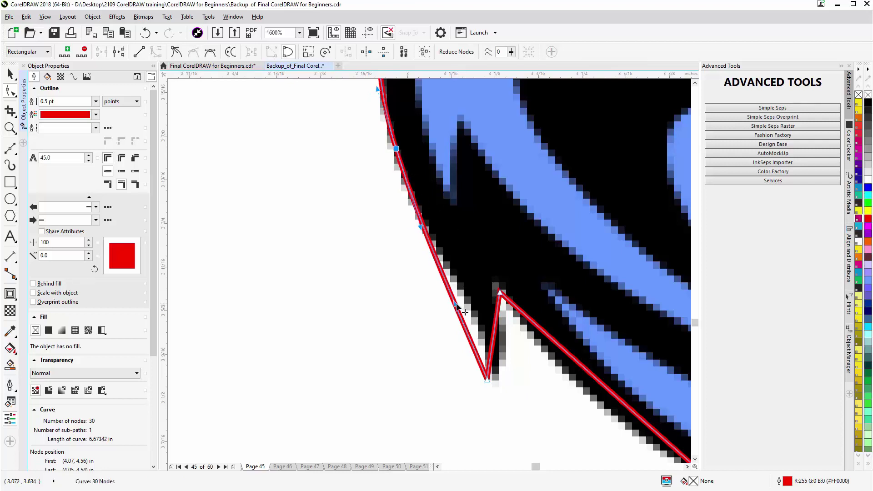
drag(455, 303, 481, 311)
drag(489, 383, 496, 381)
click(511, 300)
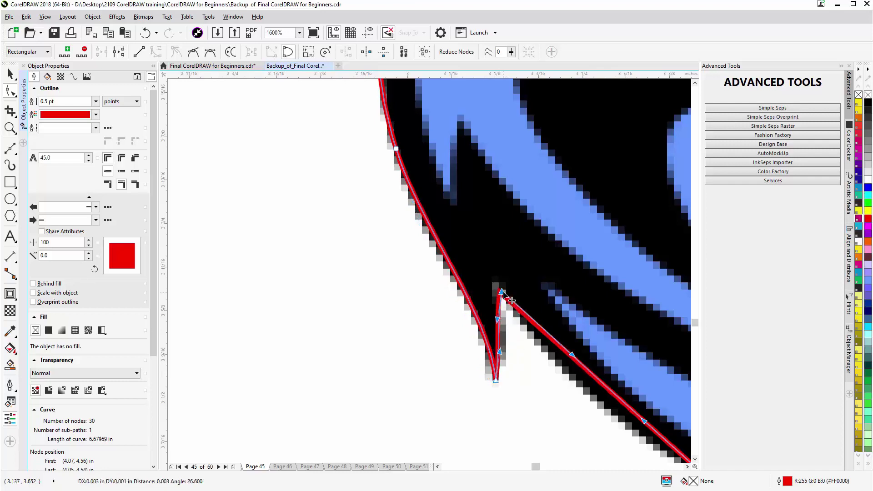
key(F3)
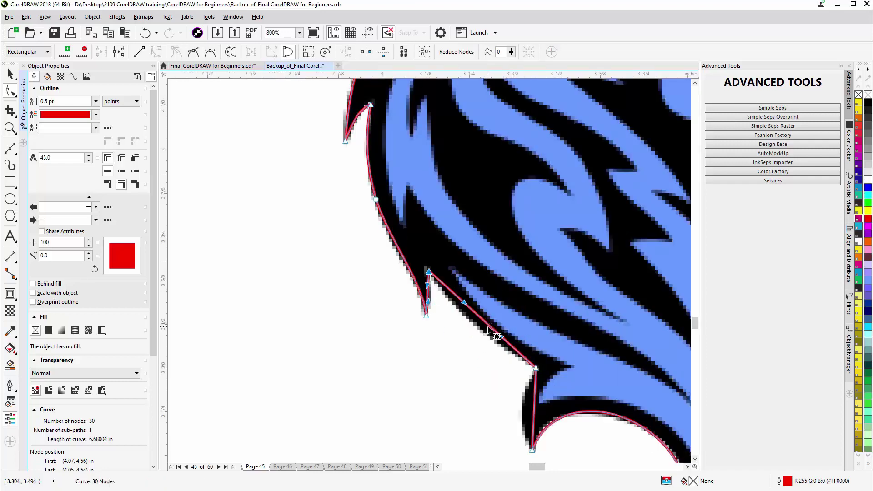
Bend the lower mane segments into curves and adjust the bottom node's curve direction
drag(490, 329, 493, 336)
drag(486, 333, 490, 354)
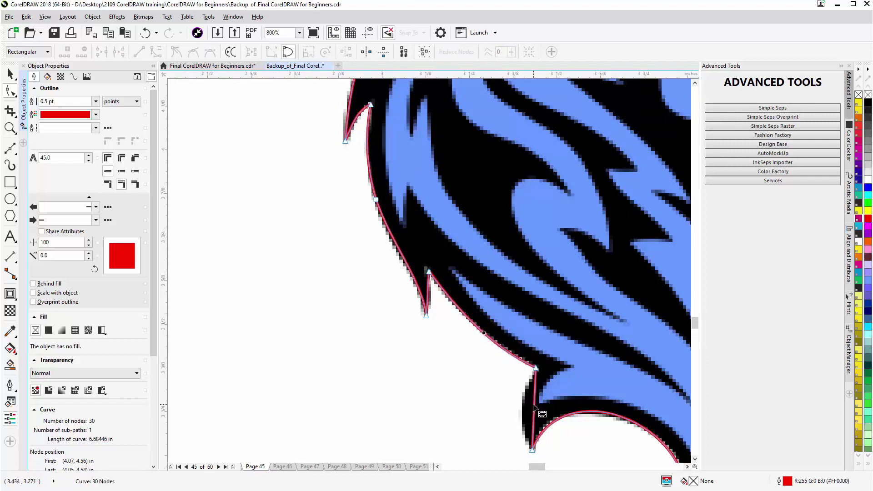
drag(533, 403, 524, 417)
click(531, 450)
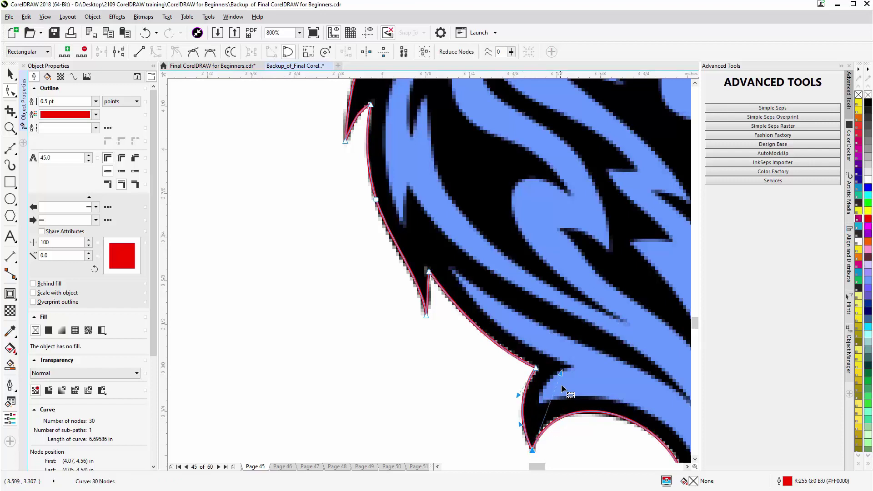
drag(563, 376, 552, 378)
scroll(659, 434, down, 2)
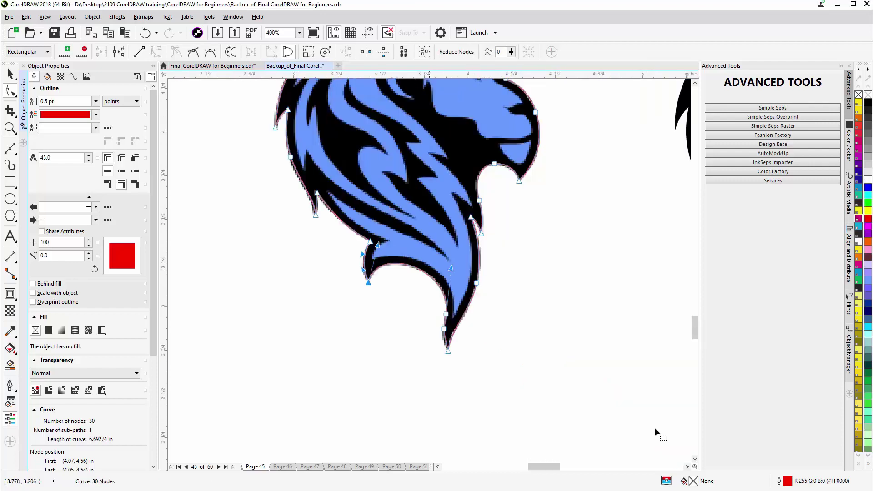
scroll(432, 288, up, 2)
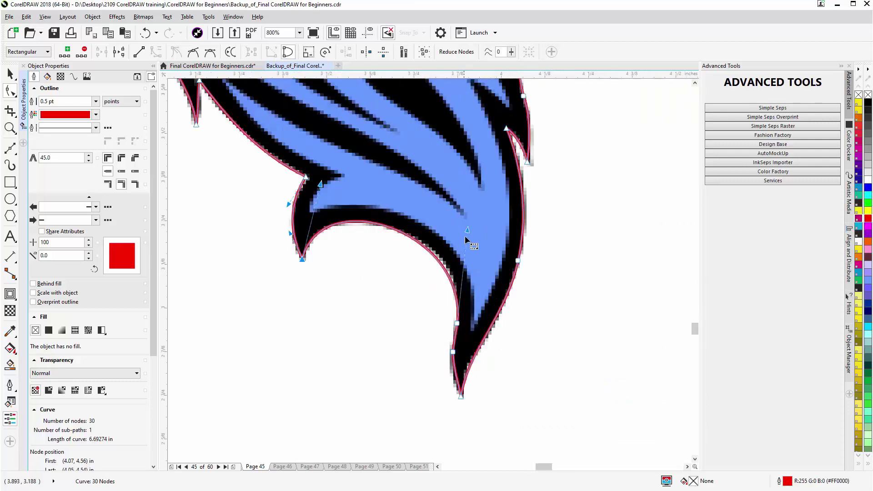
Reshape the mane-edge segment and fine-tune the curve leading into the bottom tip
drag(468, 230, 475, 227)
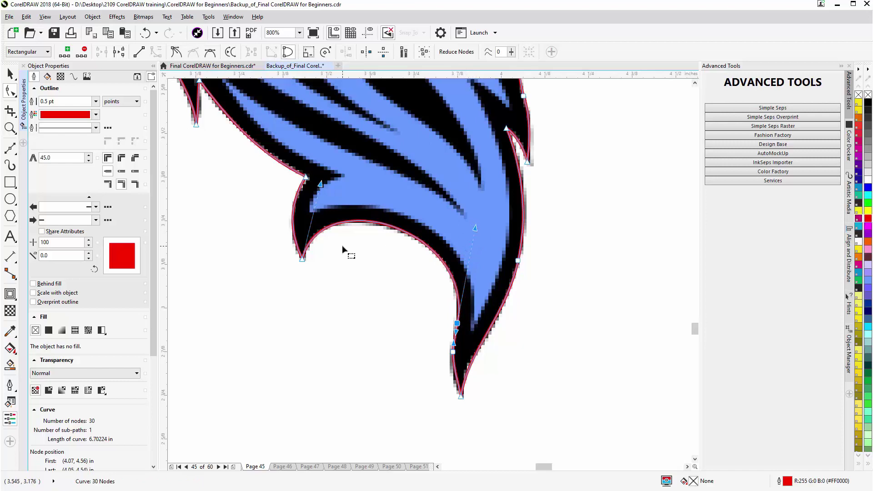
click(461, 399)
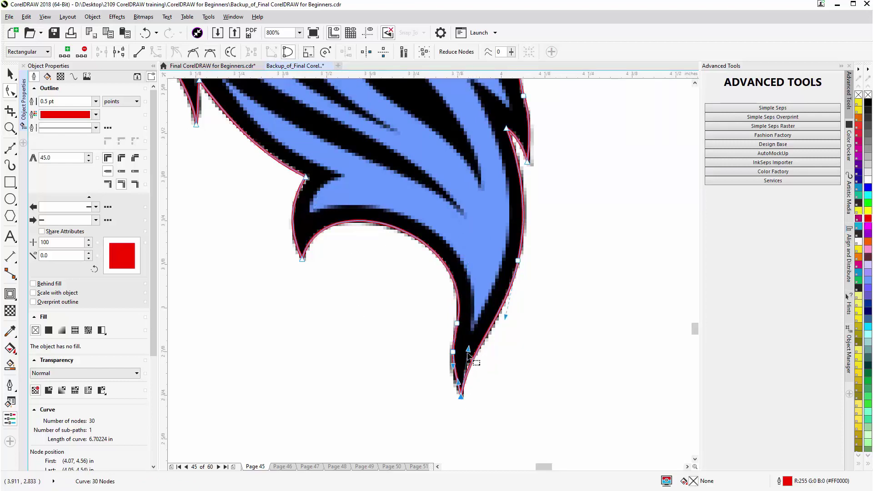
drag(468, 350, 464, 351)
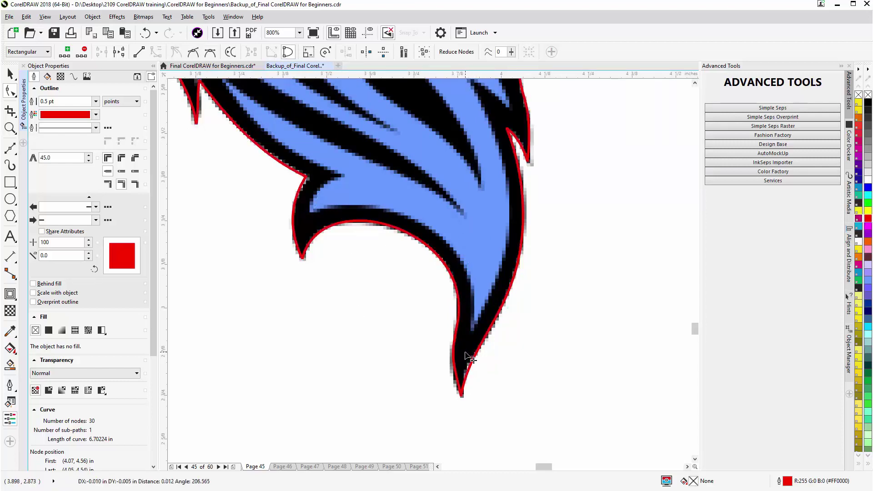
scroll(355, 174, down, 2)
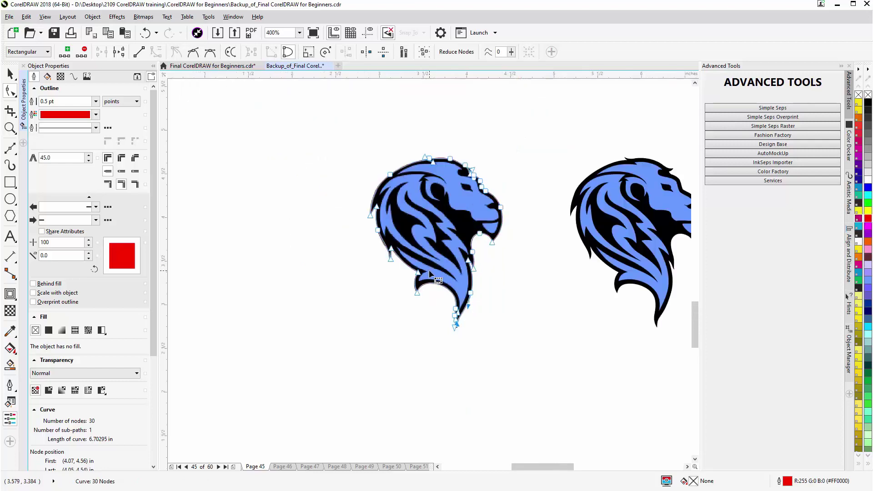
scroll(426, 222, up, 1)
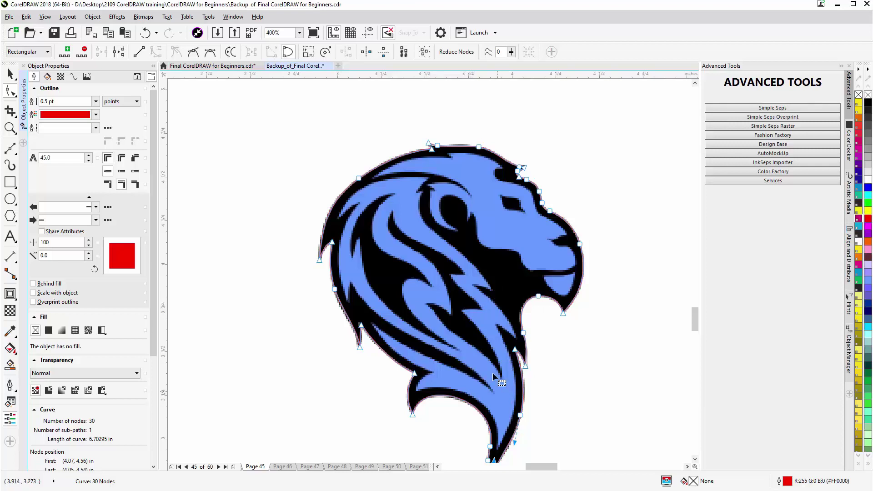
click(10, 74)
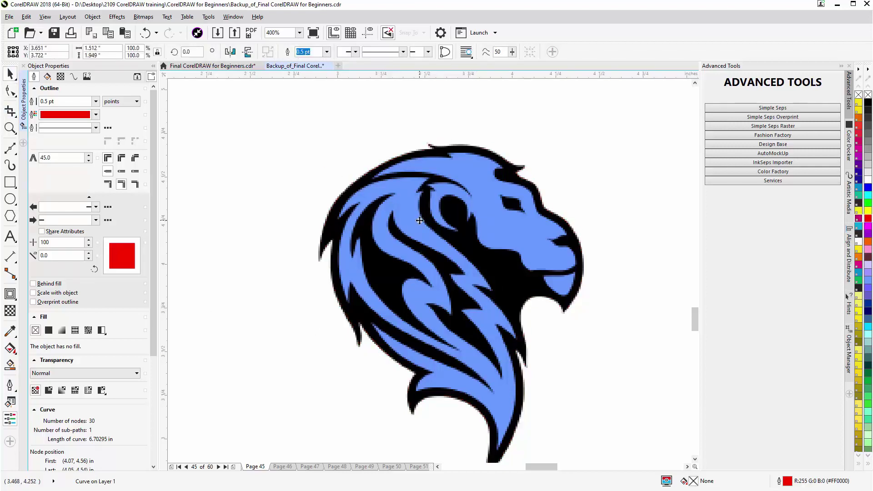
Trace a four-node Bézier curve along the mane's top edge and give it a red outline
key(Escape)
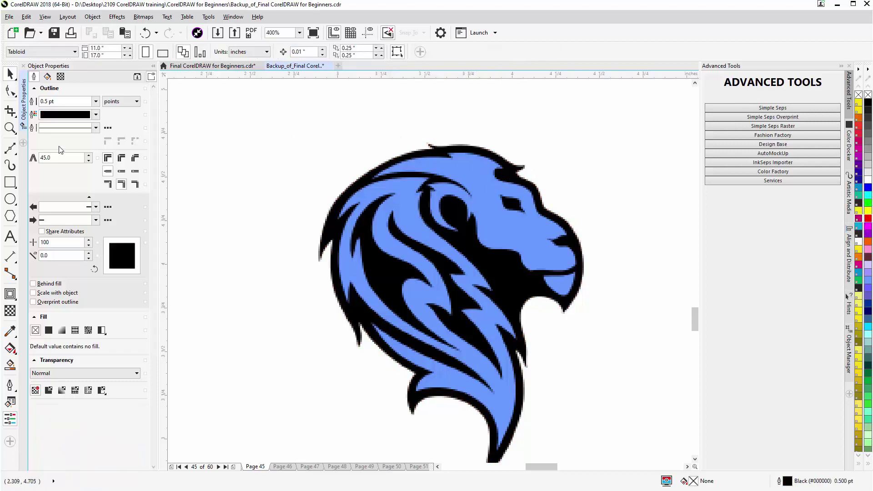
click(10, 148)
scroll(504, 166, up, 1)
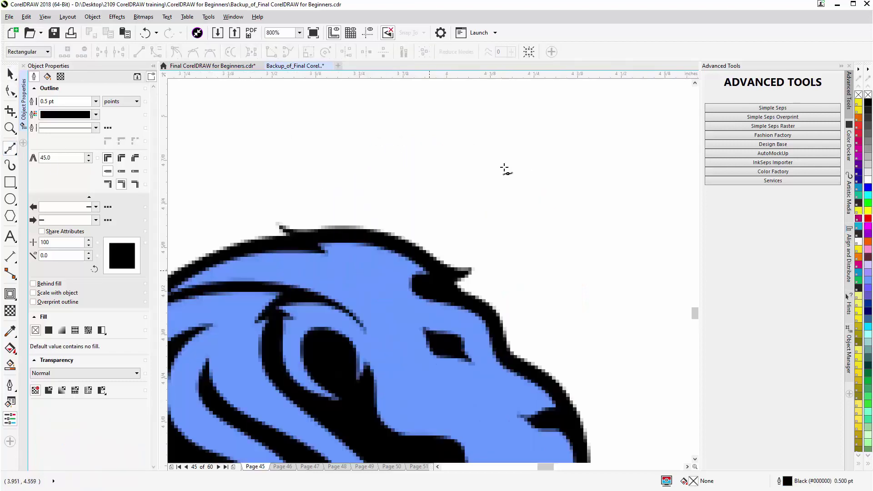
click(470, 270)
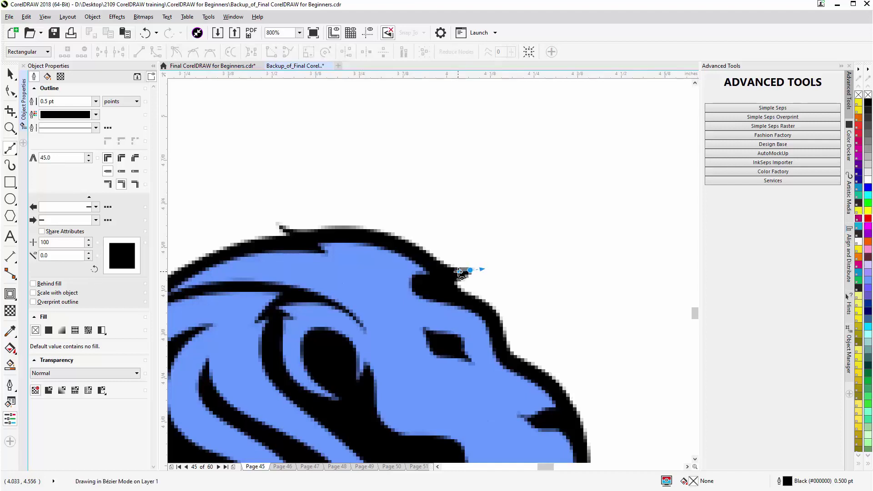
click(458, 272)
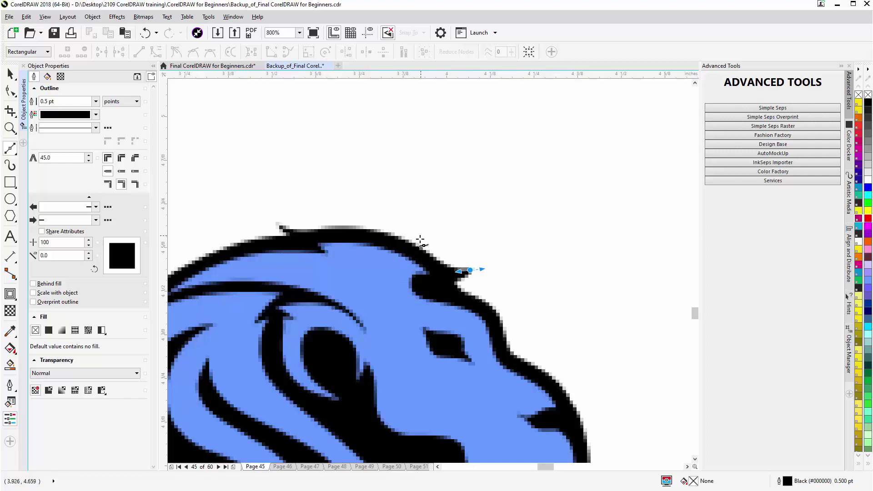
drag(420, 247, 403, 236)
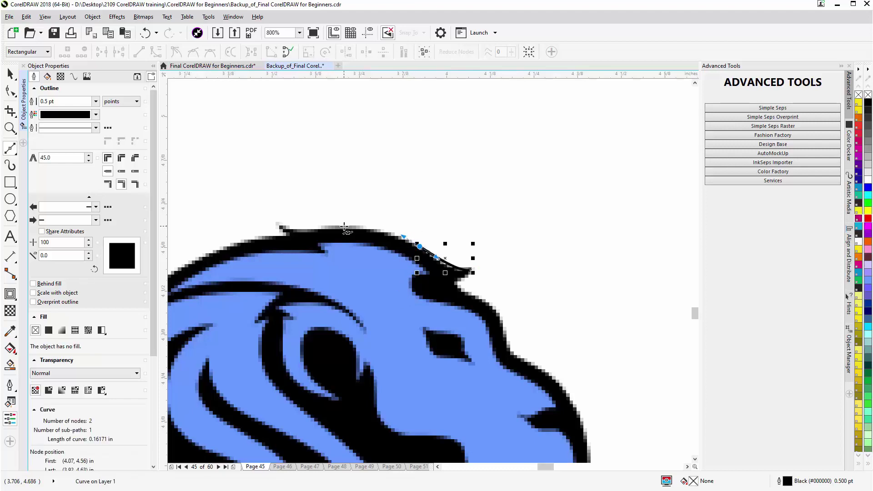
mouse_move(341, 226)
mouse_down()
mouse_move(268, 220)
mouse_move(284, 229)
mouse_up()
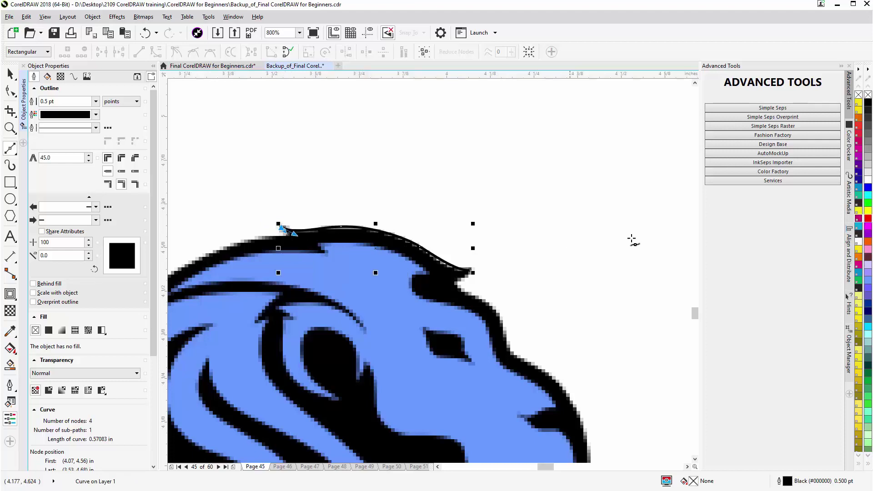
right_click(868, 218)
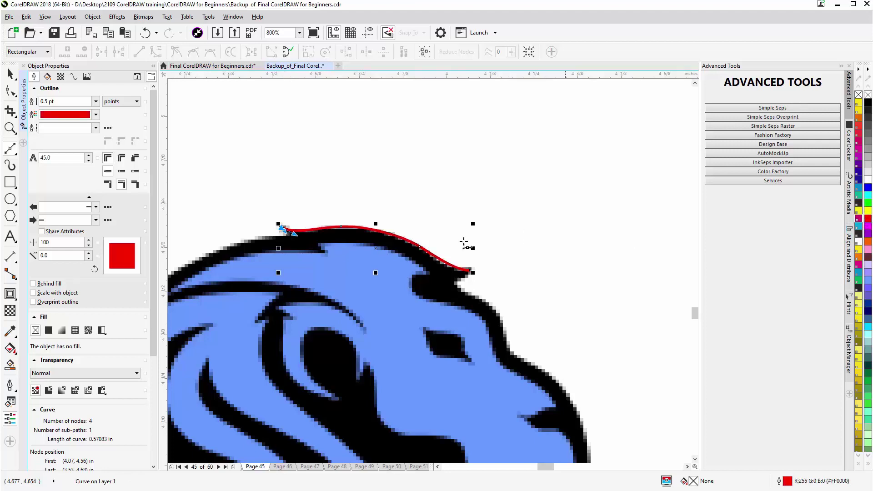
Nudge the red curve's nodes, including its first node, down onto the black mane edge
scroll(320, 244, up, 2)
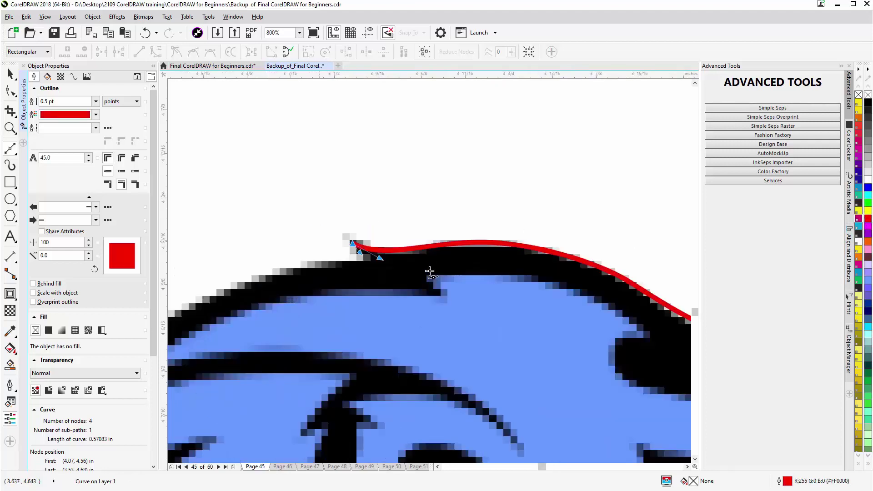
click(517, 217)
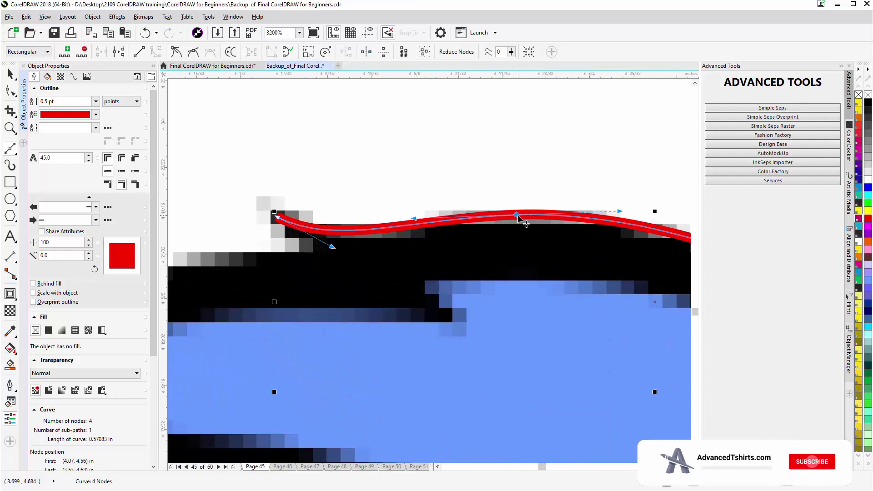
drag(517, 215, 517, 219)
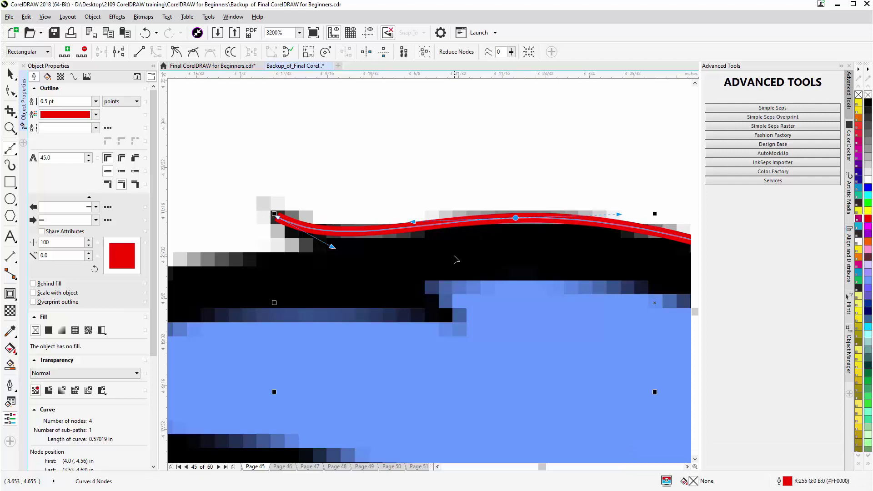
key(Home)
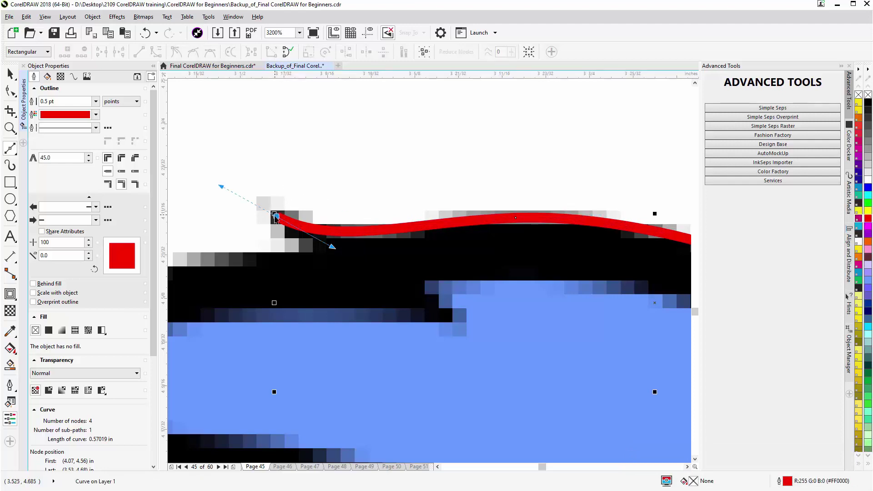
mouse_move(276, 217)
mouse_down()
mouse_move(319, 260)
mouse_move(298, 257)
mouse_move(312, 251)
mouse_move(323, 264)
mouse_up()
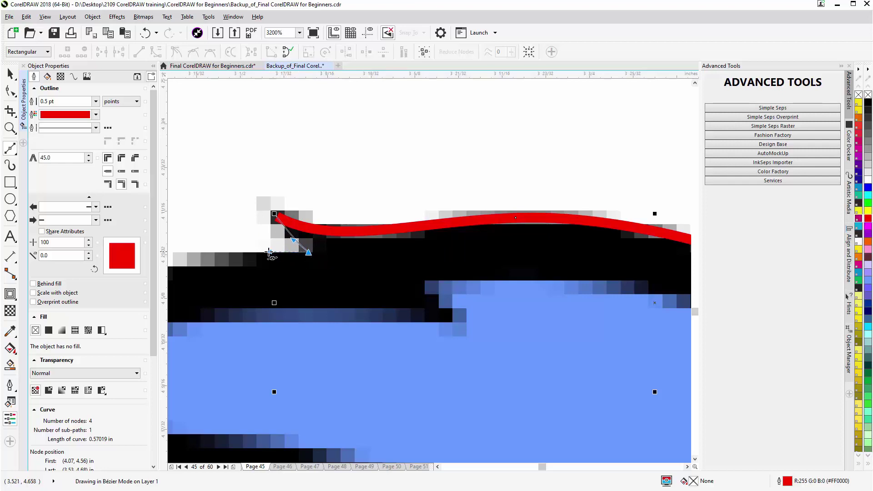
Add Bézier nodes to carry the red curve across the top of the mane
click(269, 253)
scroll(428, 273, down, 2)
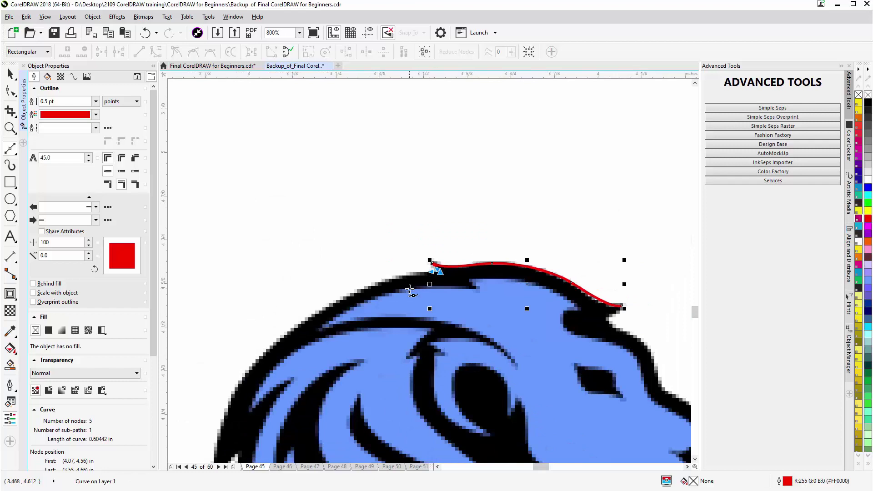
scroll(410, 289, down, 2)
scroll(423, 259, up, 2)
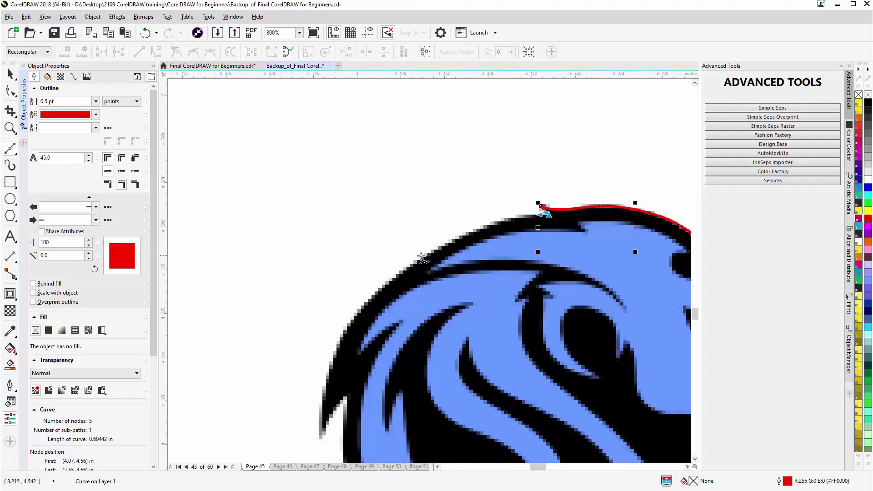
drag(422, 257, 363, 296)
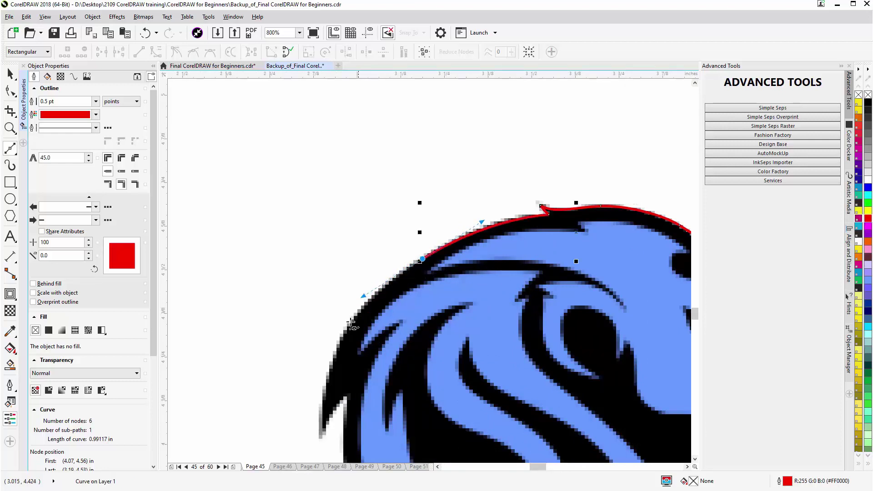
Trace the curve down the lion's left edge to the bottom of the left arc
click(322, 434)
mouse_move(322, 434)
mouse_down()
mouse_move(319, 459)
mouse_move(323, 448)
mouse_up()
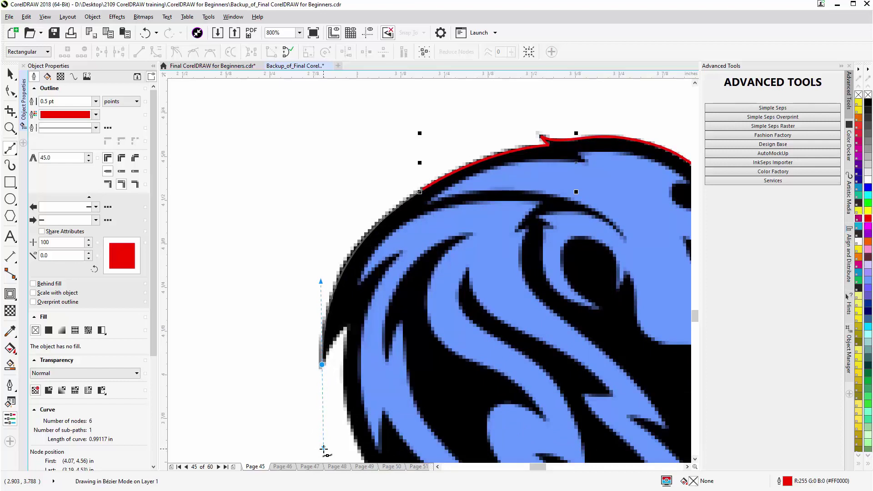
drag(324, 447, 325, 446)
click(320, 365)
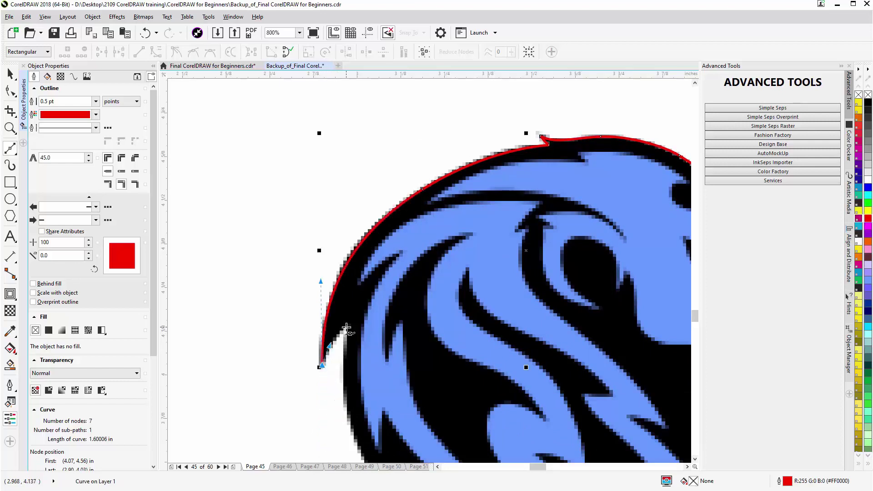
mouse_move(352, 321)
mouse_down()
mouse_move(360, 313)
mouse_move(347, 327)
mouse_up()
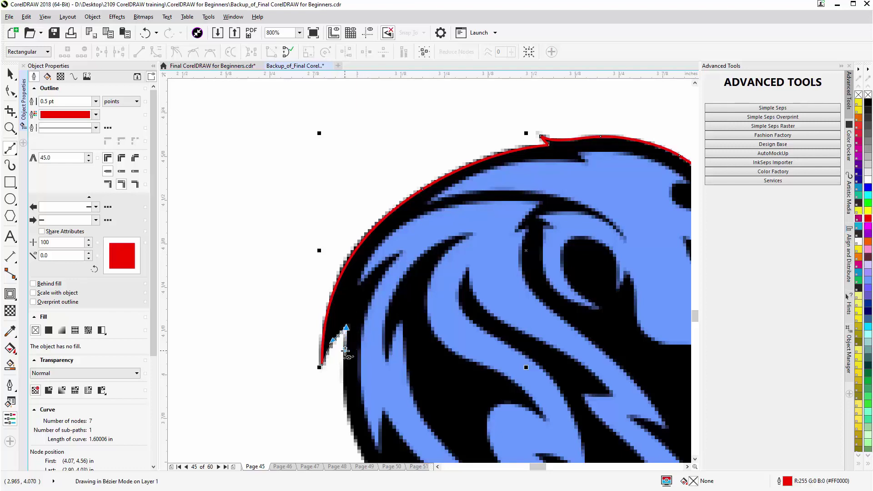
double_click(346, 351)
Resume the curve from its end node and trace down the edge to the mane spike's tip
scroll(345, 351, down, 2)
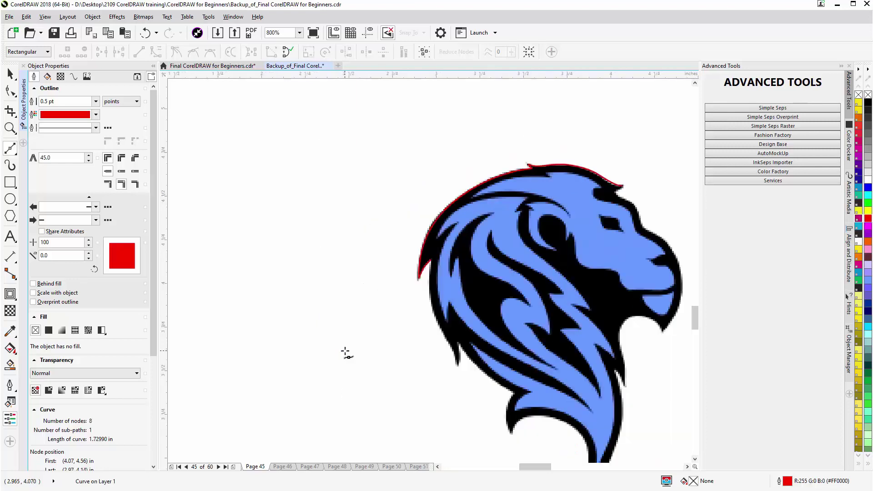
scroll(429, 288, up, 2)
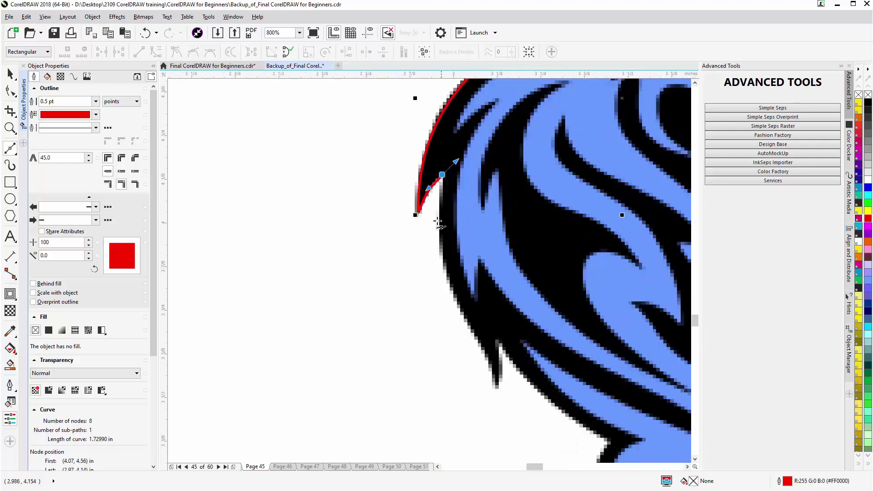
click(442, 175)
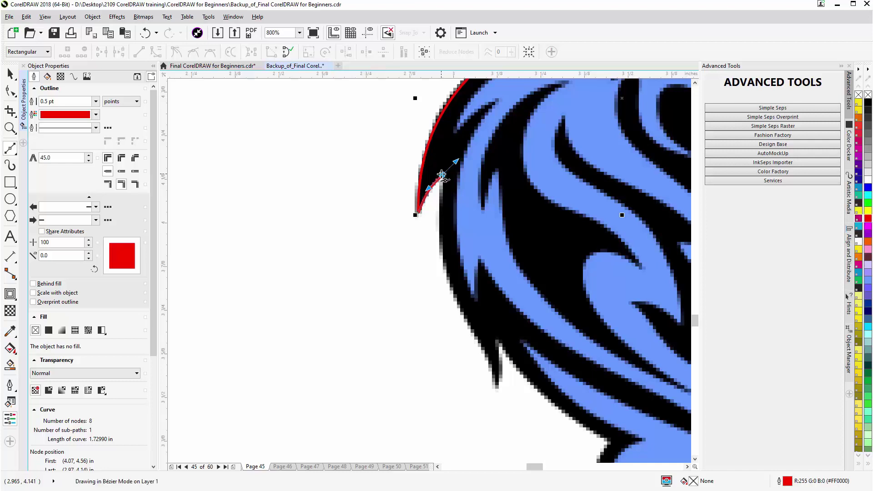
key(Escape)
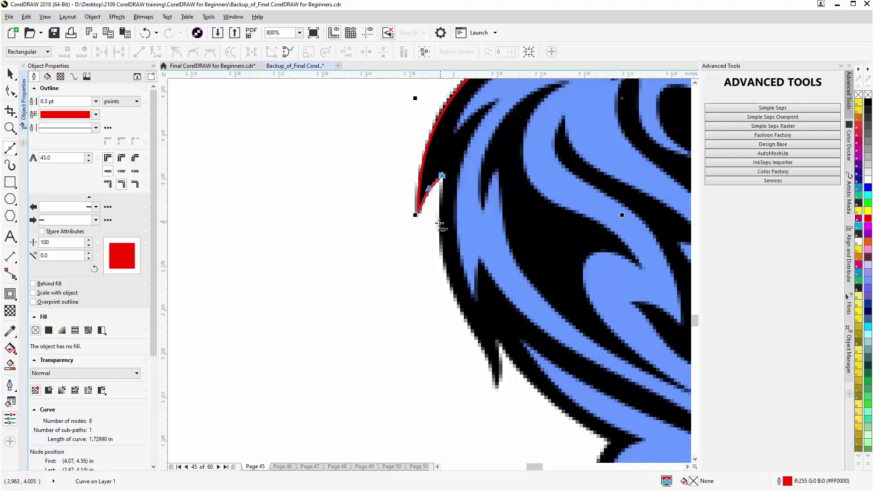
key(Escape)
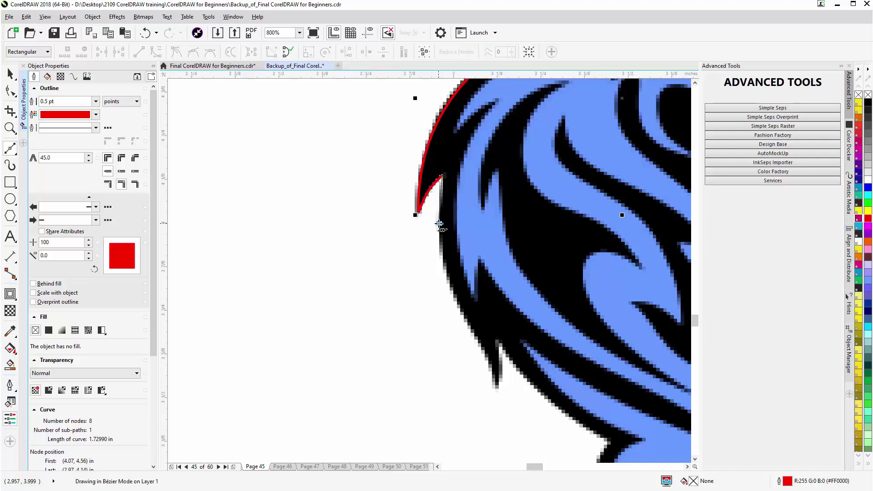
click(439, 249)
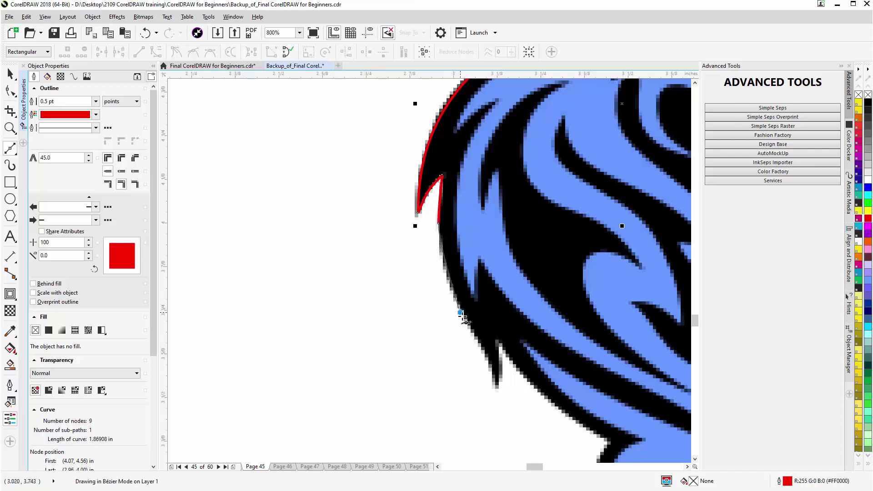
drag(460, 312, 468, 328)
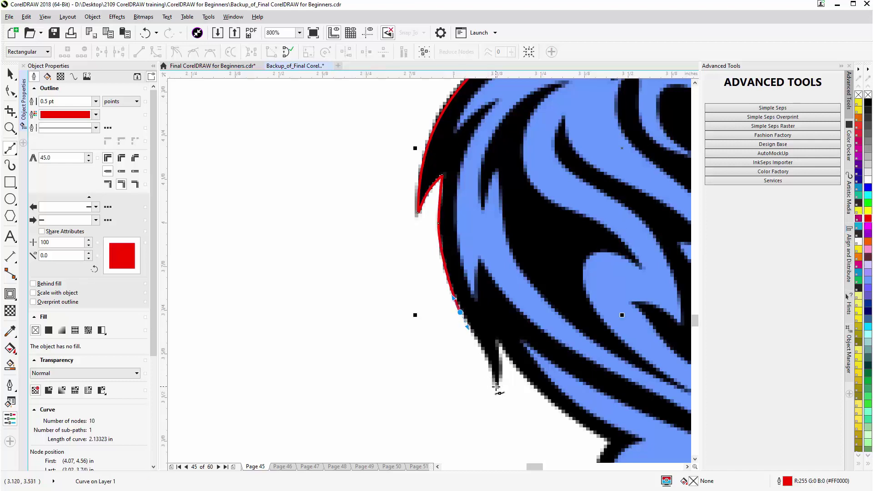
click(496, 387)
mouse_move(496, 386)
mouse_down()
mouse_move(497, 417)
mouse_move(501, 380)
mouse_up()
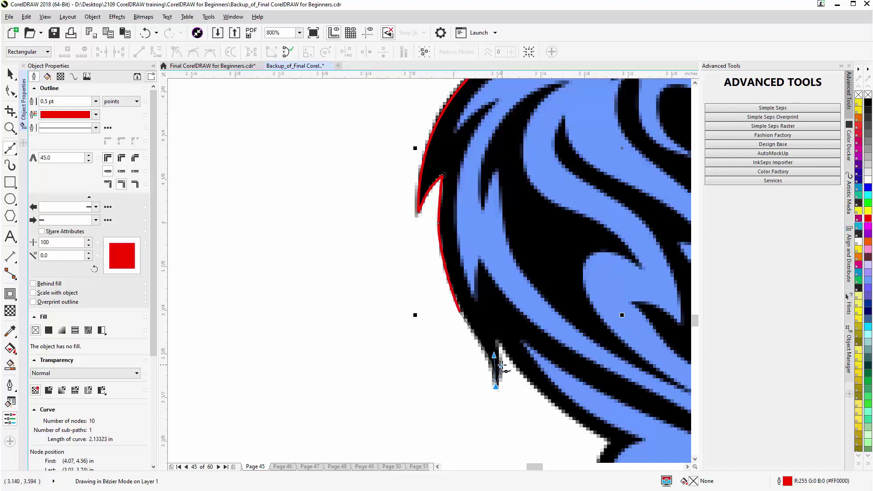
click(497, 341)
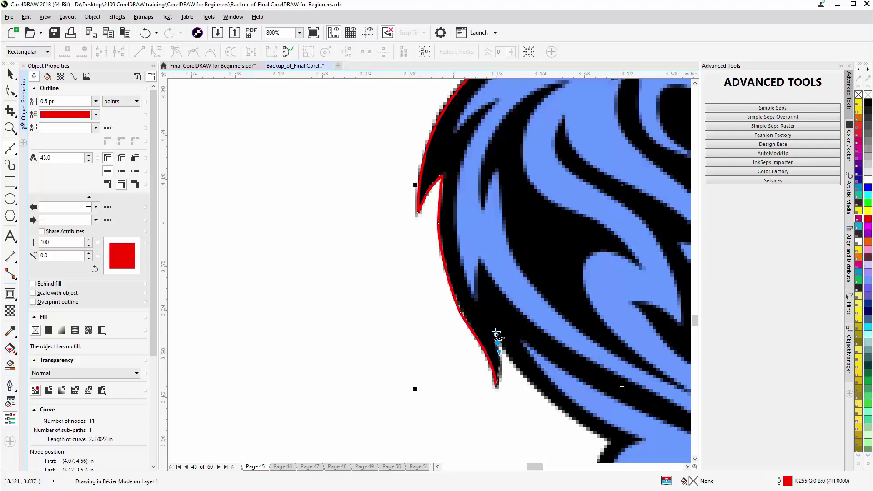
click(513, 365)
scroll(437, 291, down, 5)
Continue the red curve through the notch below the spike, around the tuft tip and along its underside
scroll(441, 295, up, 5)
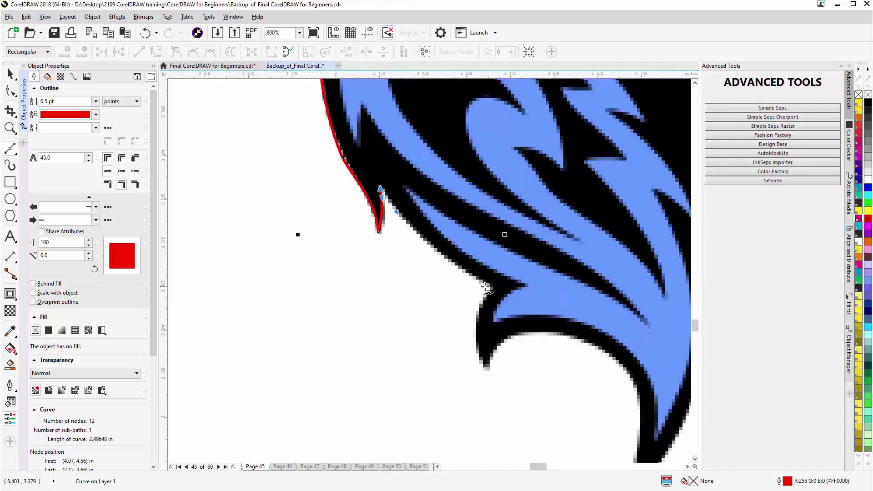
mouse_move(490, 287)
mouse_down()
mouse_move(537, 306)
mouse_move(502, 312)
mouse_move(489, 287)
mouse_up()
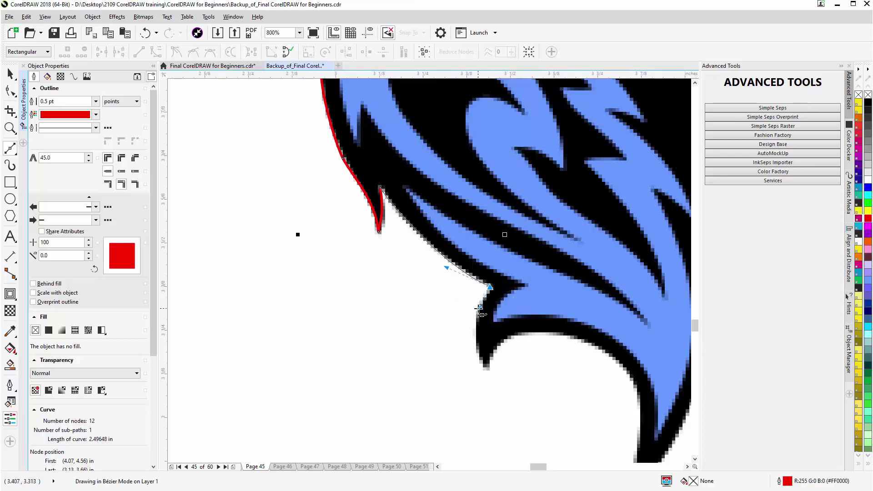
click(486, 370)
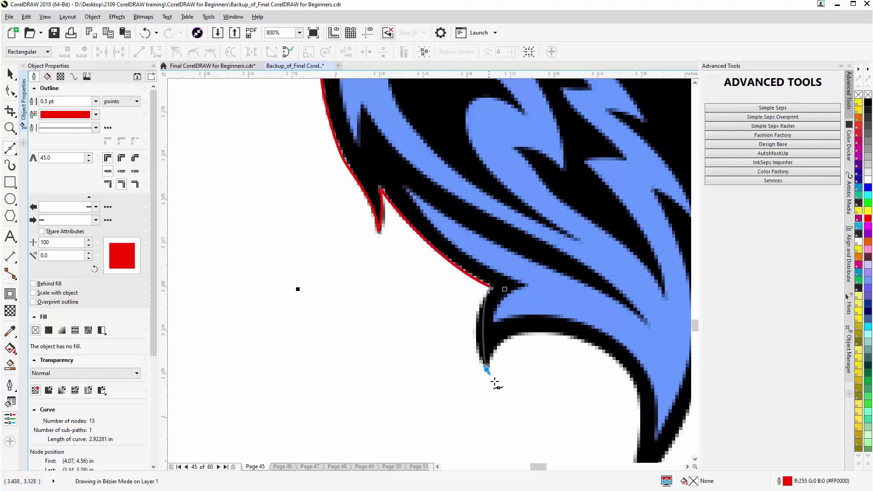
mouse_move(494, 383)
mouse_down()
mouse_move(505, 398)
mouse_move(505, 358)
mouse_move(486, 369)
mouse_up()
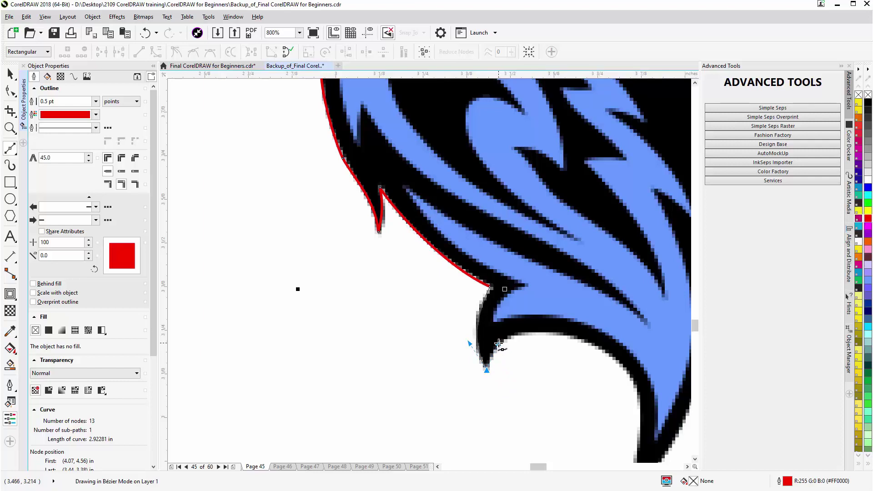
click(498, 342)
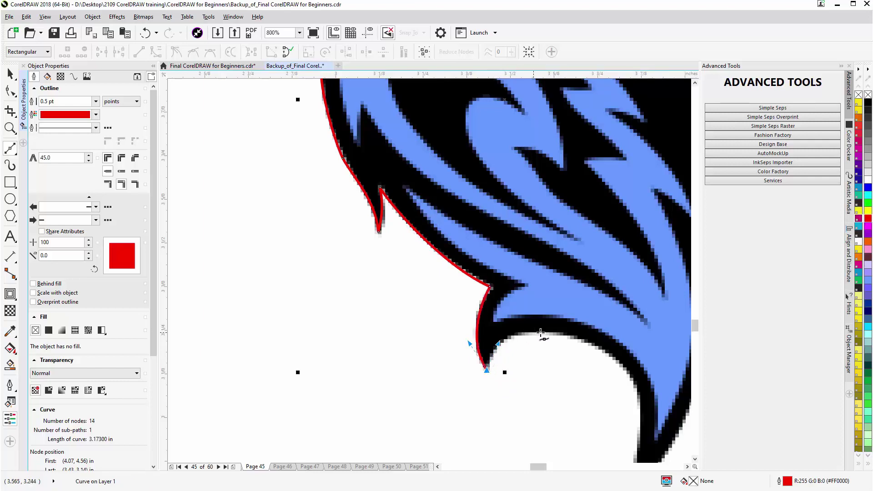
drag(564, 335, 633, 353)
Add a curved node along the tuft's underside and fine-tune an earlier node's curve
scroll(632, 353, down, 1)
scroll(429, 272, up, 1)
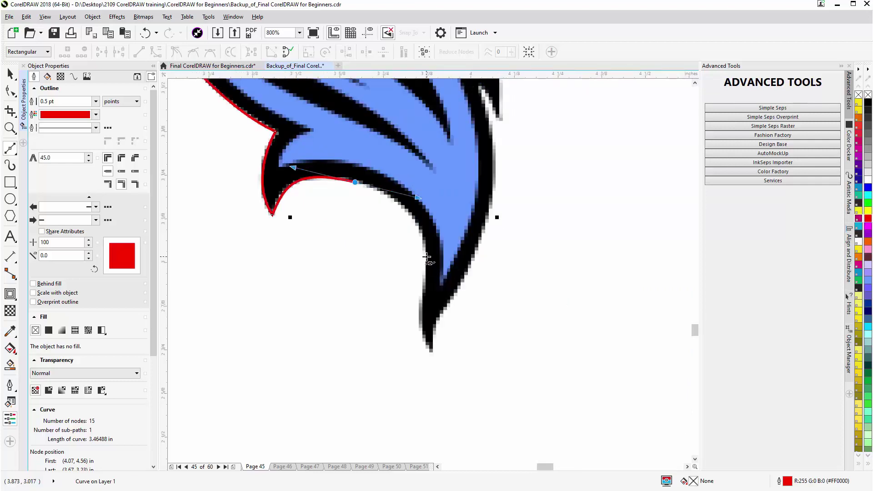
drag(424, 265, 423, 289)
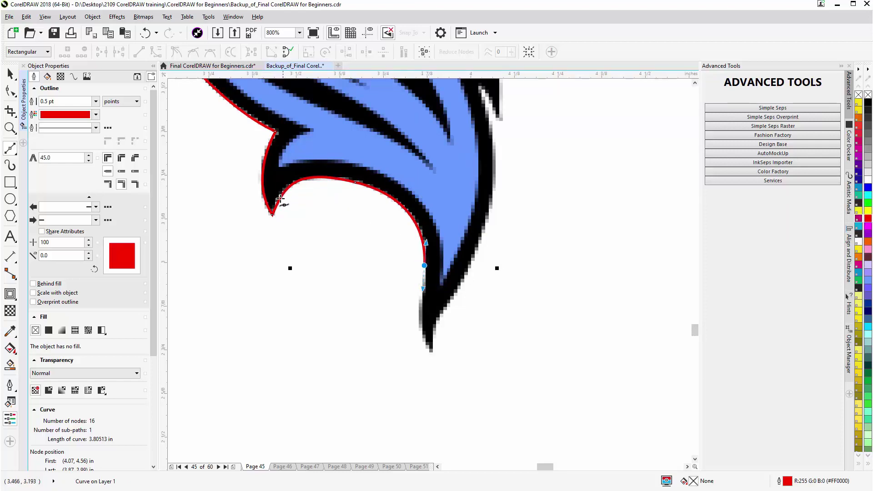
click(273, 214)
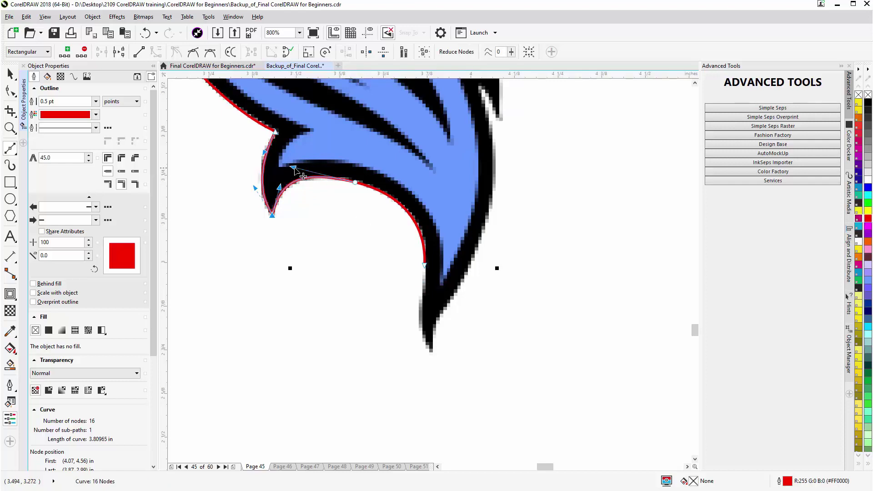
drag(294, 168, 296, 170)
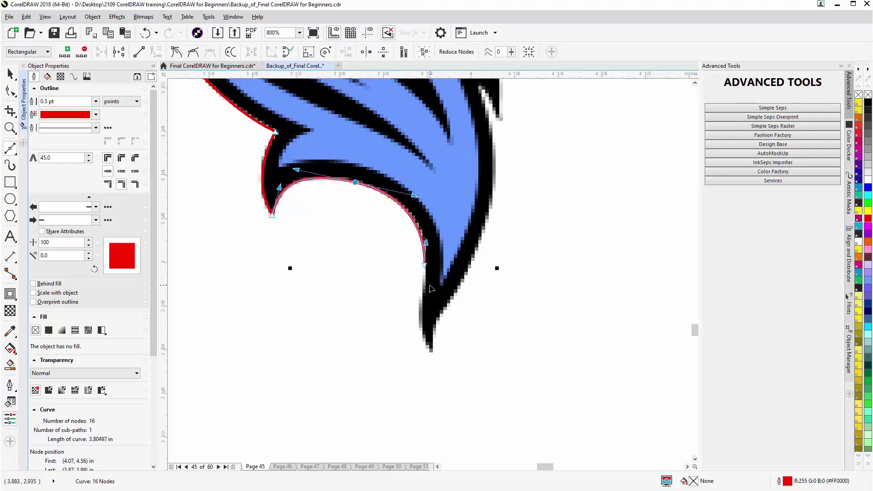
Round the mane's bottom tip and bend the curve up its right side
click(424, 266)
drag(432, 351, 448, 382)
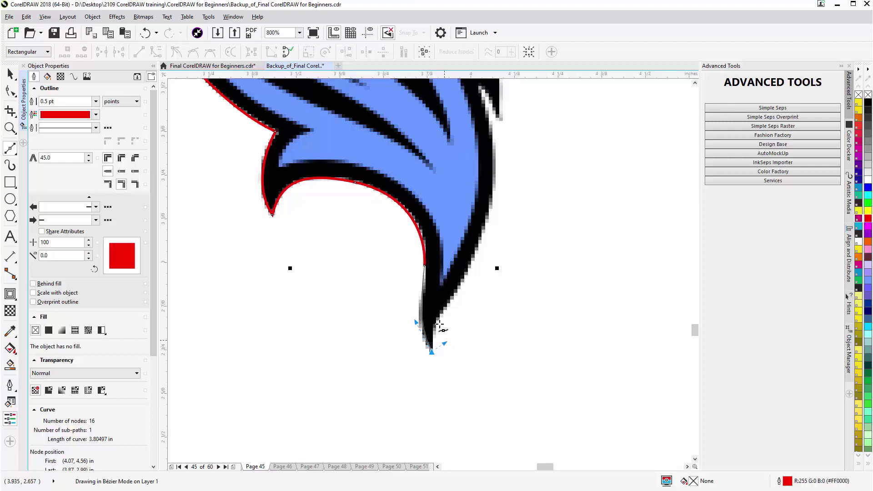
click(468, 265)
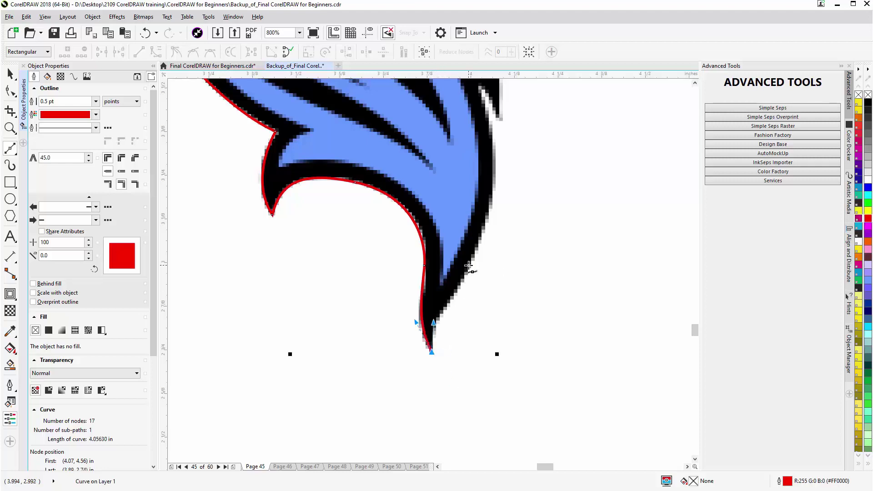
drag(469, 265, 493, 230)
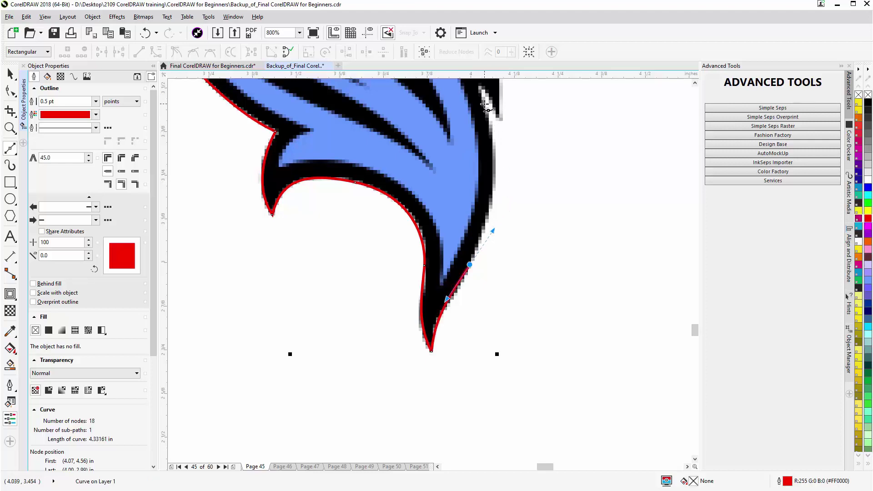
Add curved nodes up the tuft's right edge and arc the outline into the notch under the jaw
scroll(487, 100, down, 2)
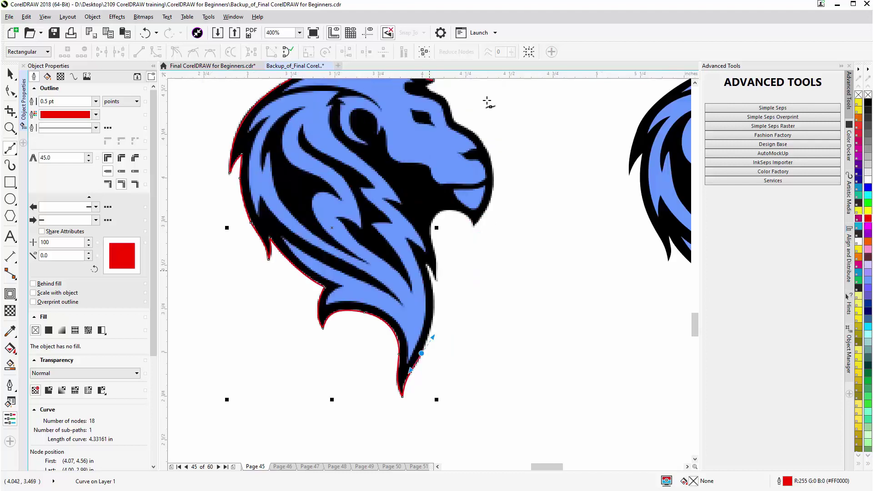
scroll(430, 272, up, 2)
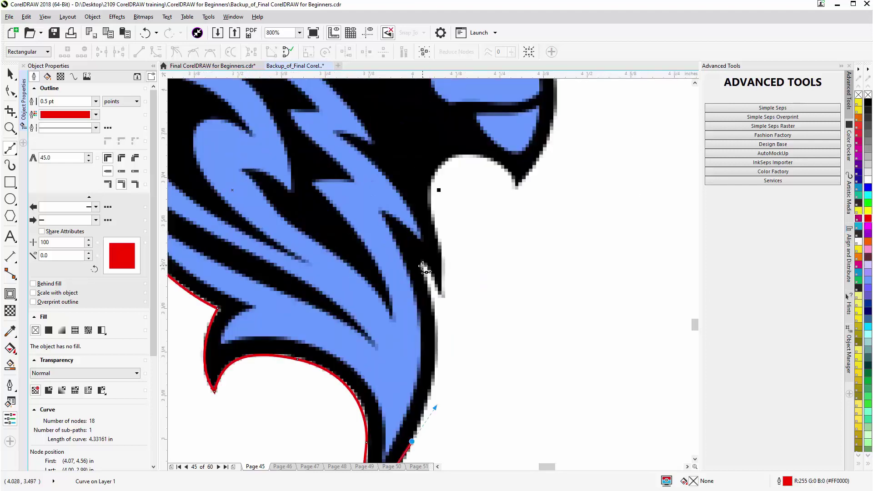
drag(421, 266, 402, 216)
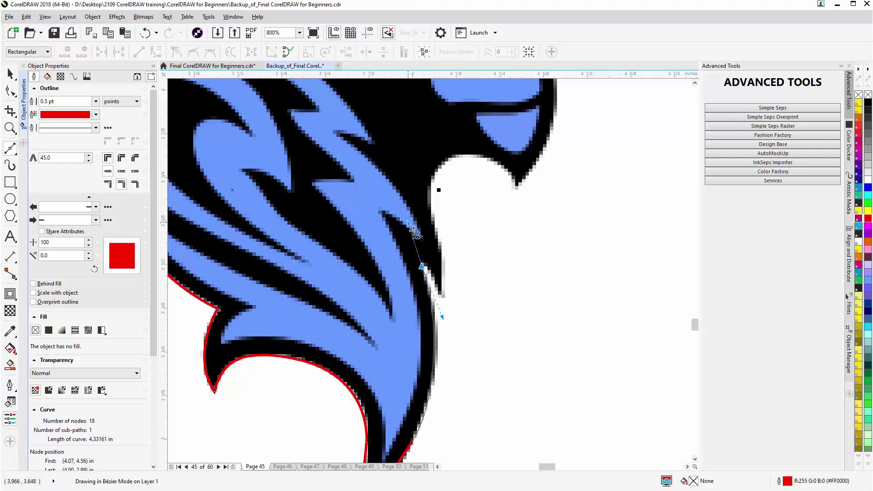
click(422, 267)
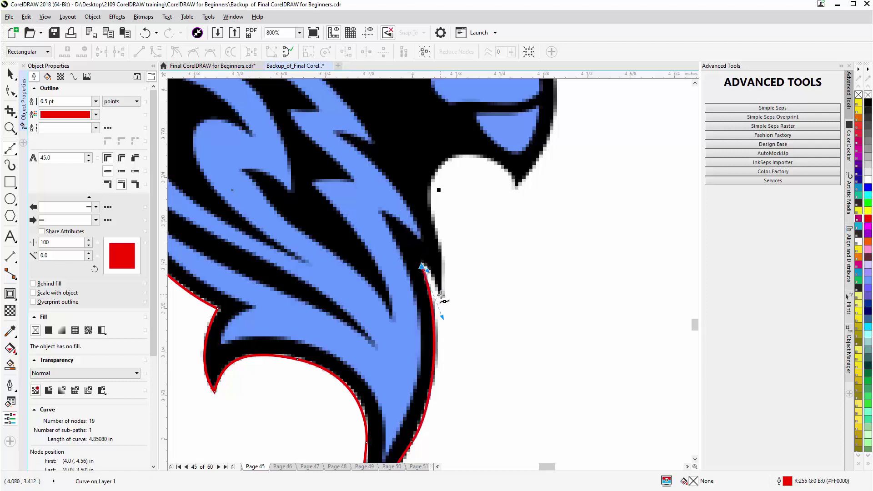
drag(441, 295, 441, 257)
drag(432, 217, 429, 195)
mouse_move(442, 163)
mouse_down()
mouse_move(455, 152)
mouse_move(475, 157)
mouse_move(463, 157)
mouse_up()
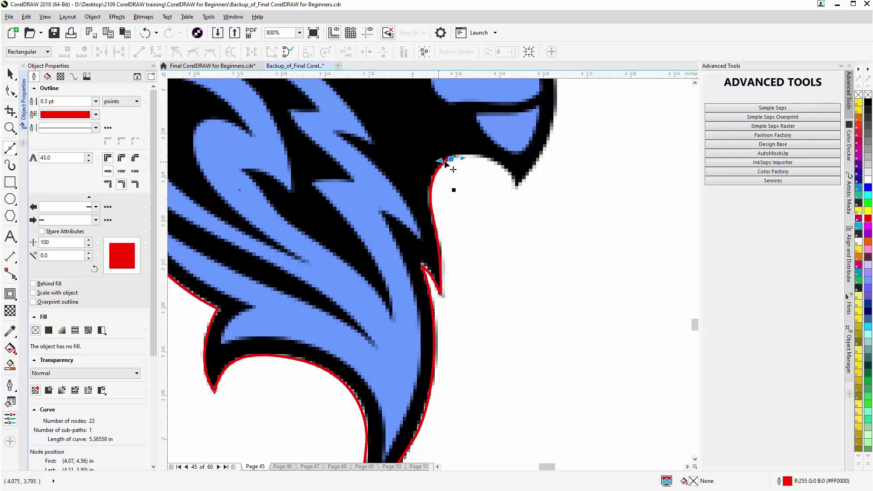
Remove the extra end node and extend the red curve over the white notch to the jaw tip
scroll(436, 254, up, 2)
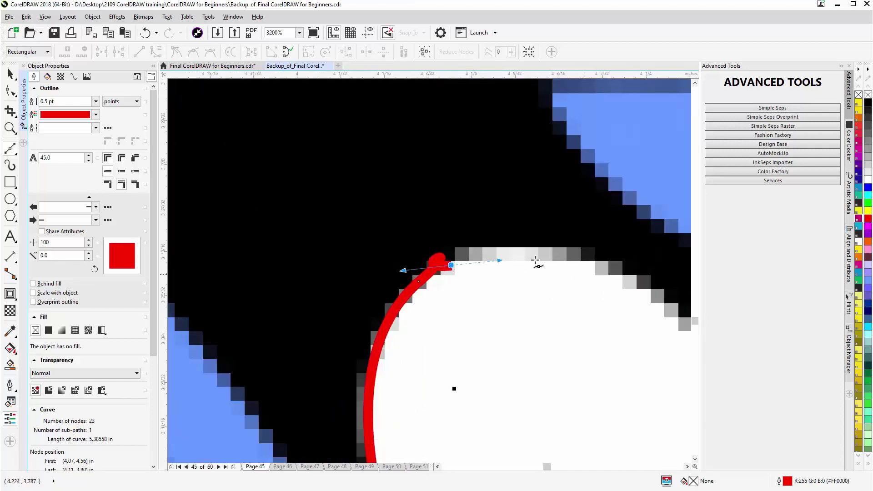
click(418, 283)
click(419, 283)
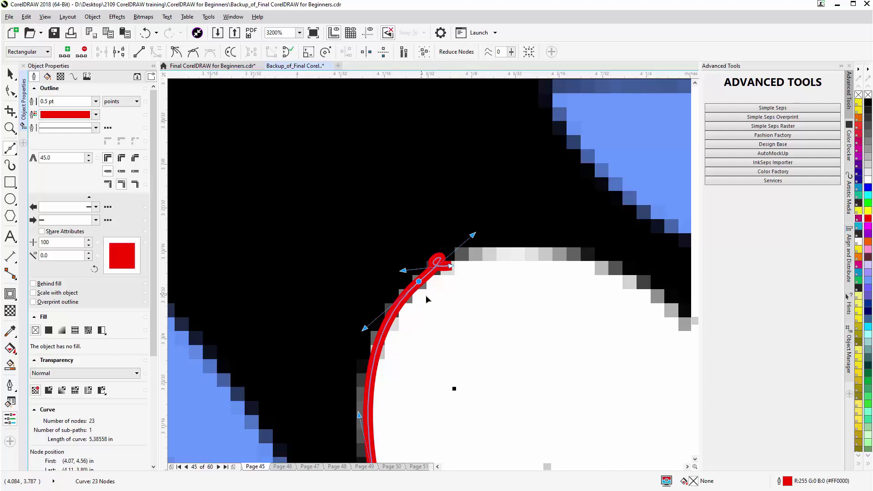
scroll(425, 295, down, 2)
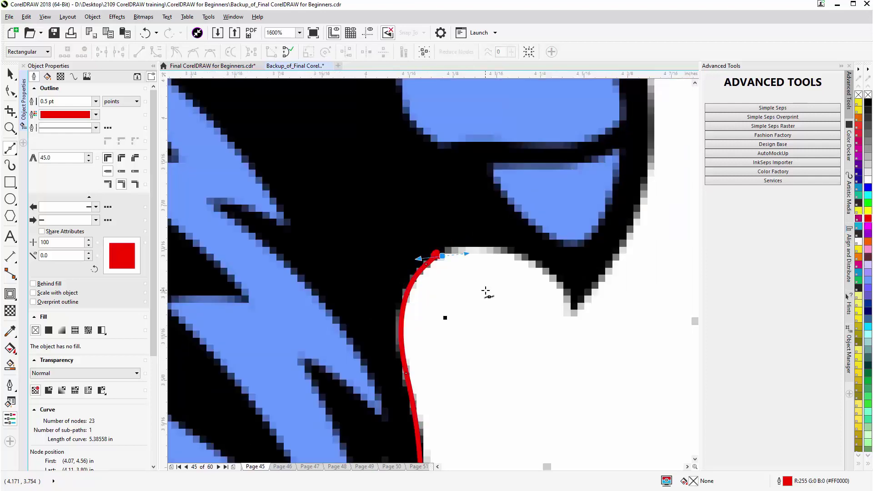
key(ctrl+z)
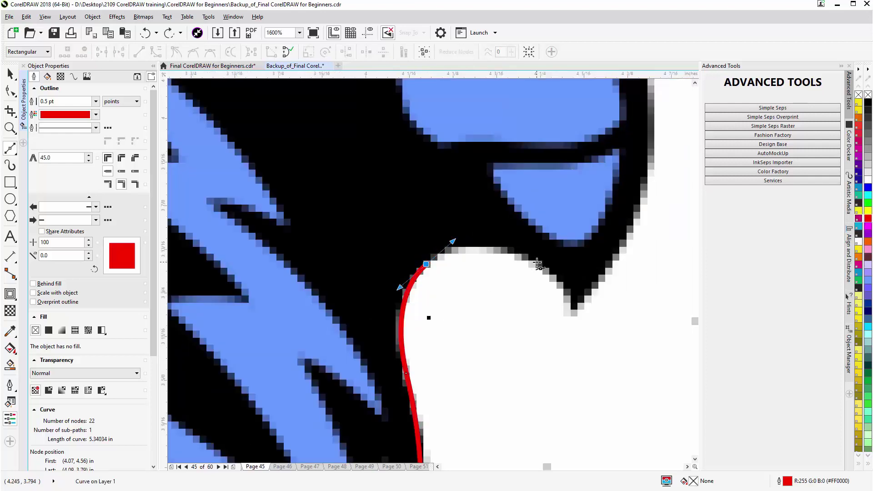
drag(572, 308, 610, 384)
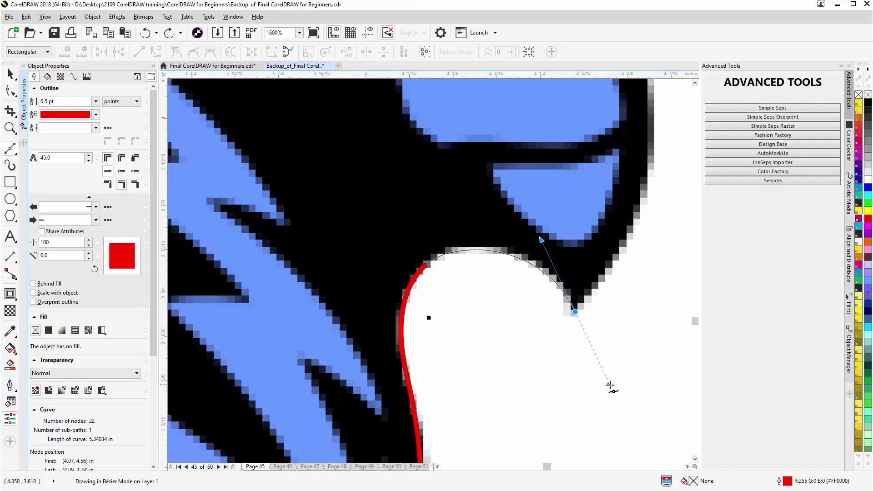
drag(610, 384, 610, 384)
key(space)
Trace the red curve up the jaw, chin and muzzle toward the brow notch
scroll(618, 260, down, 2)
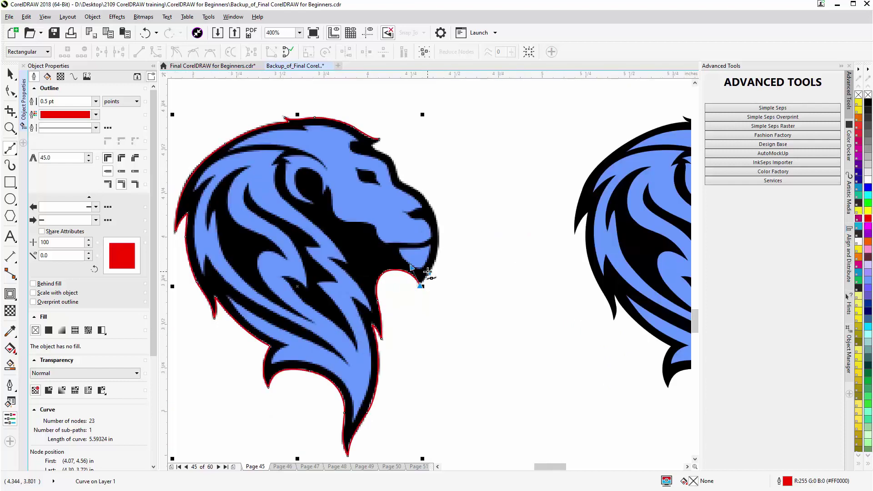
drag(439, 240, 440, 221)
scroll(428, 194, up, 1)
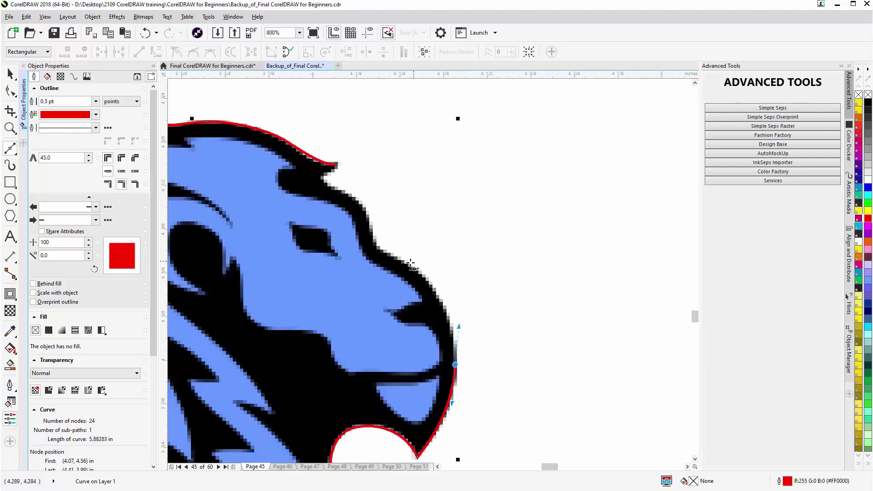
drag(411, 267, 393, 255)
scroll(393, 256, up, 1)
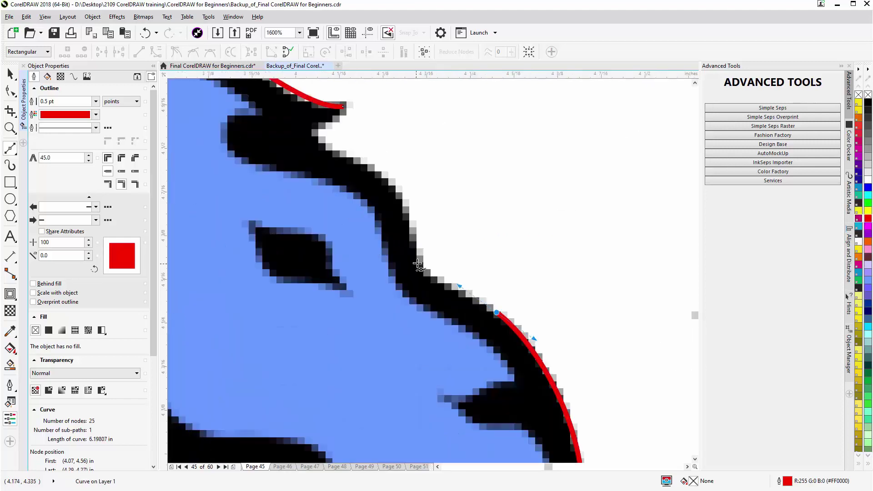
drag(425, 268, 412, 253)
drag(412, 221, 411, 214)
drag(372, 170, 350, 154)
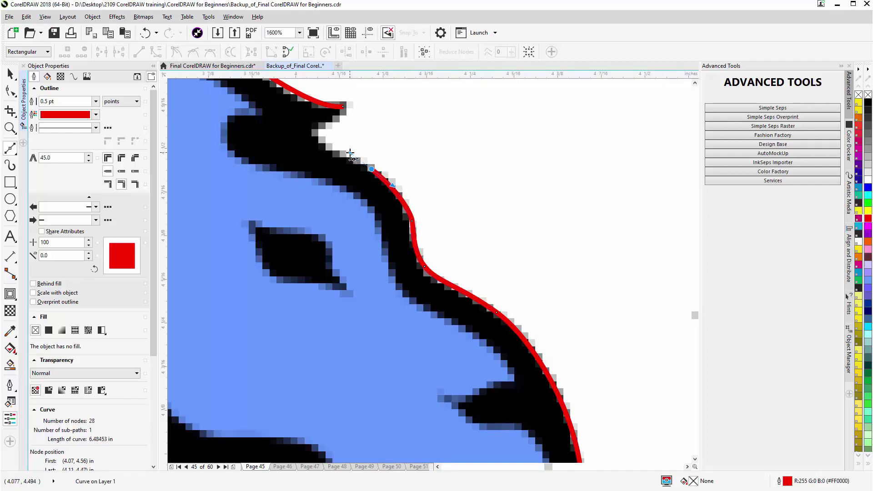
Adjust the muzzle node, trace into the brow notch and close the curve at its start node
click(411, 221)
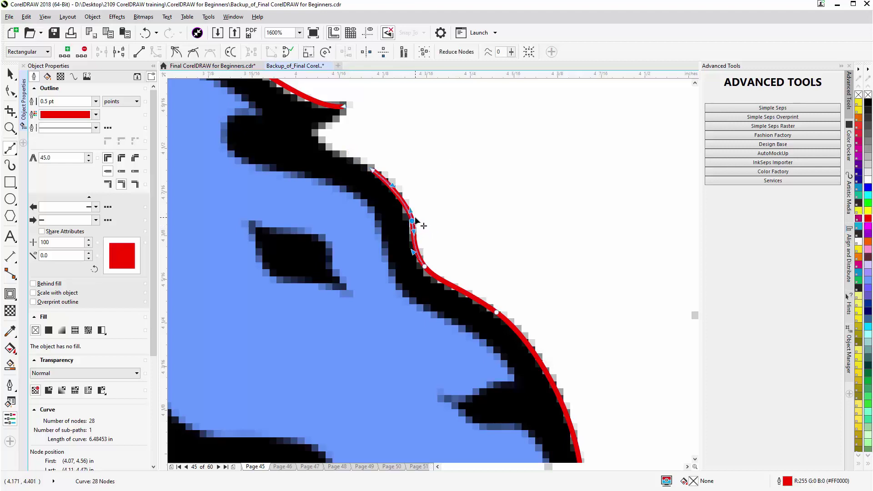
drag(412, 224, 389, 222)
click(404, 132)
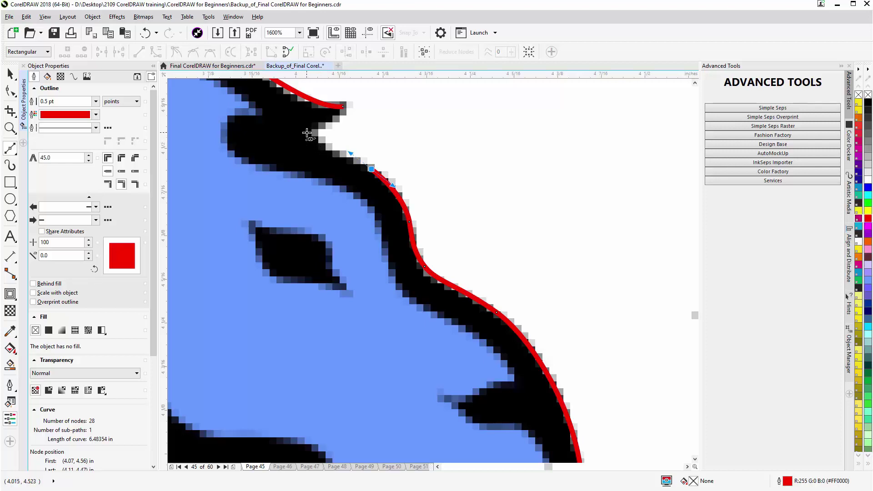
mouse_move(307, 133)
mouse_down()
mouse_move(292, 126)
mouse_move(323, 125)
mouse_up()
click(343, 106)
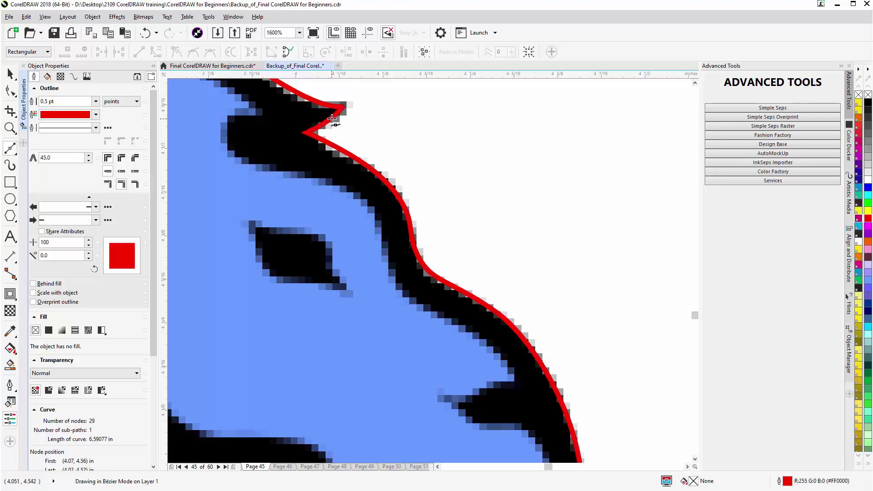
scroll(277, 210, down, 6)
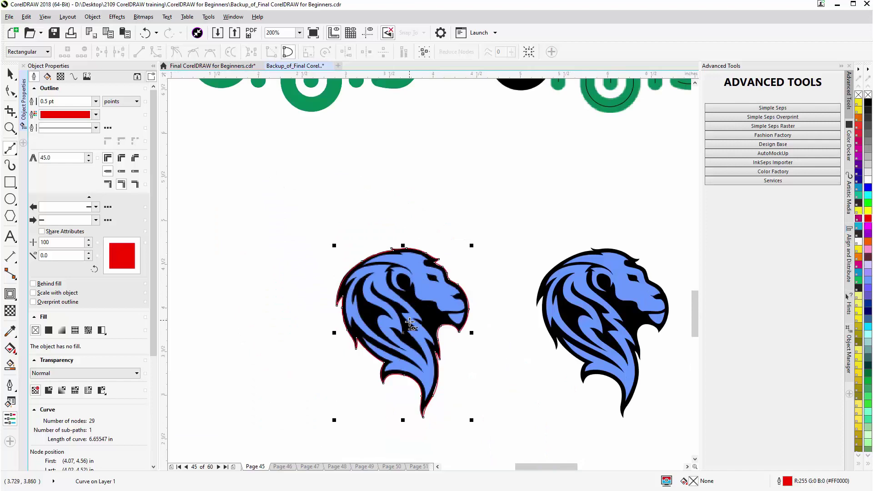
Adjust the lower mane's nodes and curve handles so the 29-node outline hugs the black edge
scroll(411, 368, up, 4)
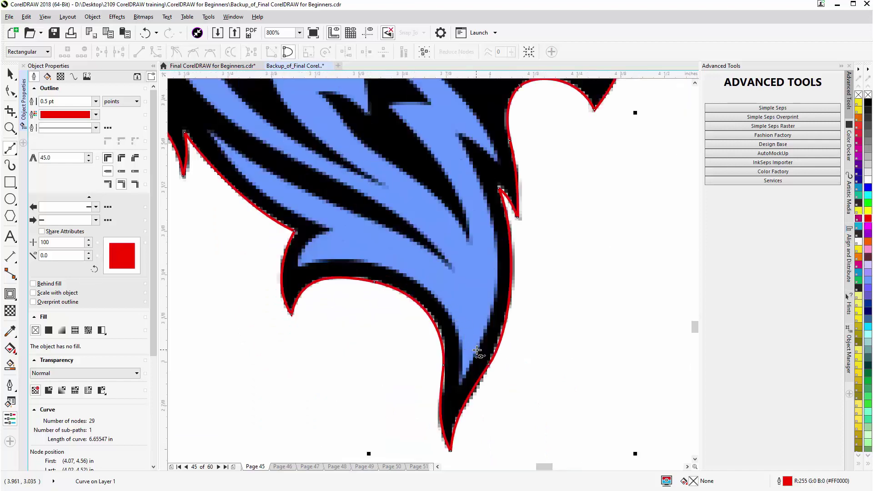
click(490, 364)
click(489, 365)
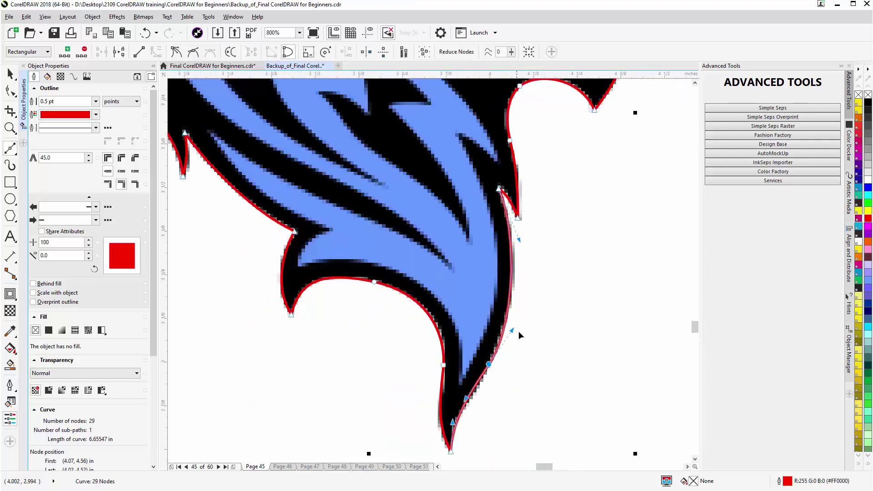
drag(512, 334, 510, 330)
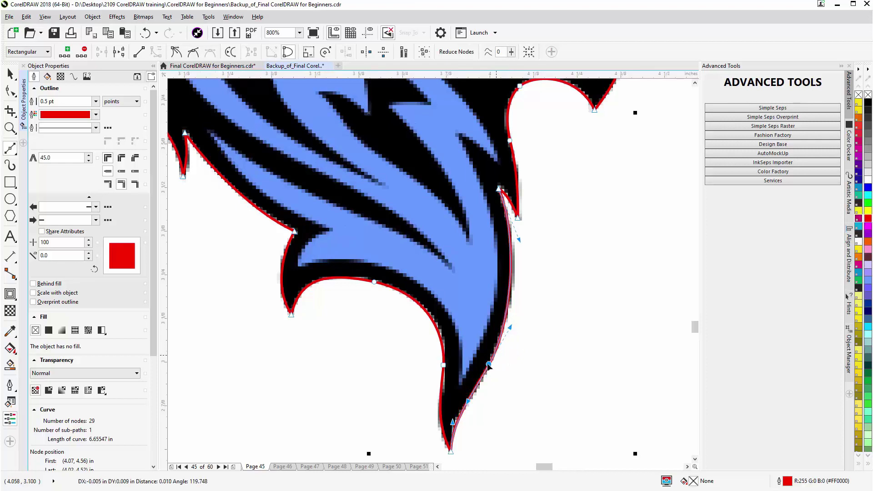
drag(488, 364, 446, 360)
click(444, 365)
drag(374, 283, 374, 281)
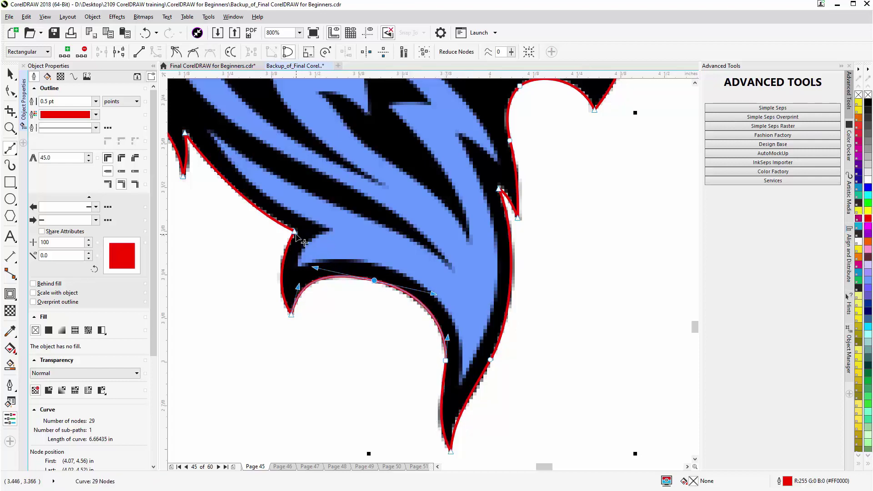
scroll(434, 248, down, 3)
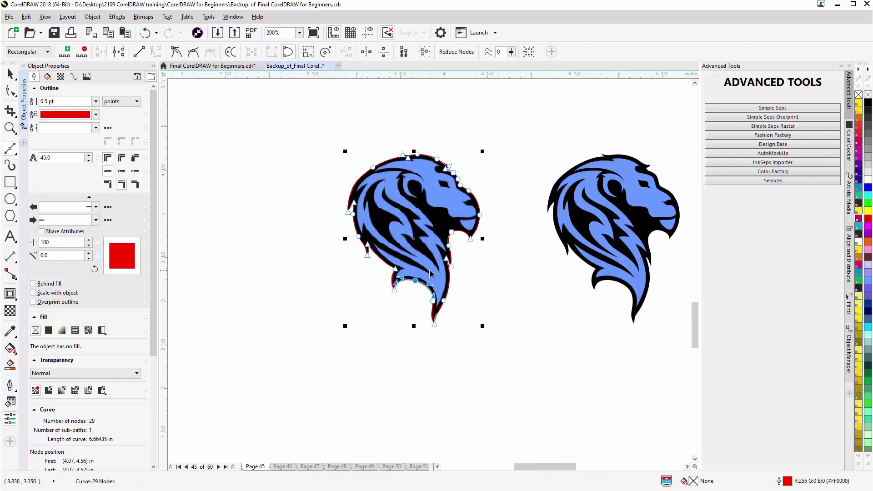
Deselect the outline's nodes and zoom to 400% on the original lion logo on the right
click(614, 261)
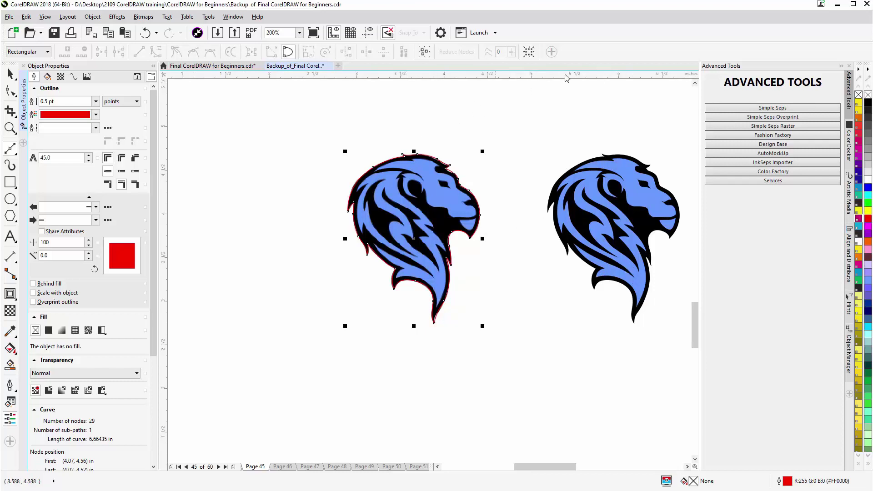
scroll(590, 216, up, 1)
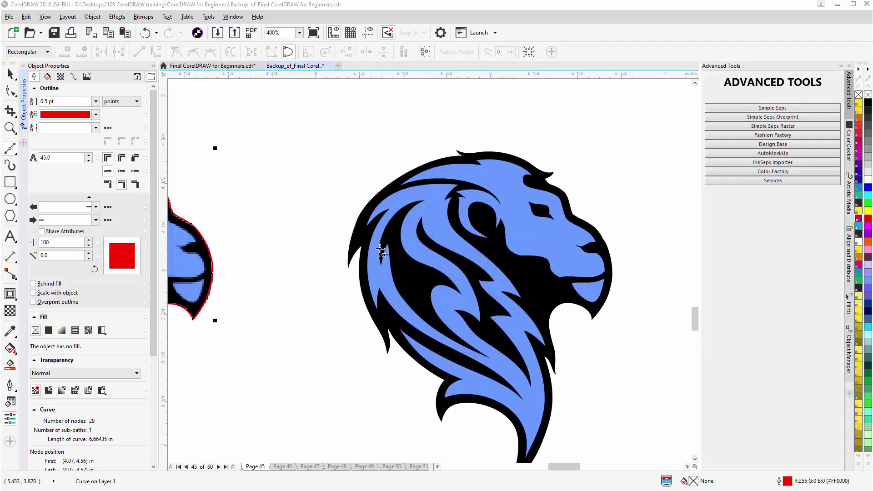
click(11, 73)
Break the right lion's baby blue shape apart into six separate objects
click(426, 204)
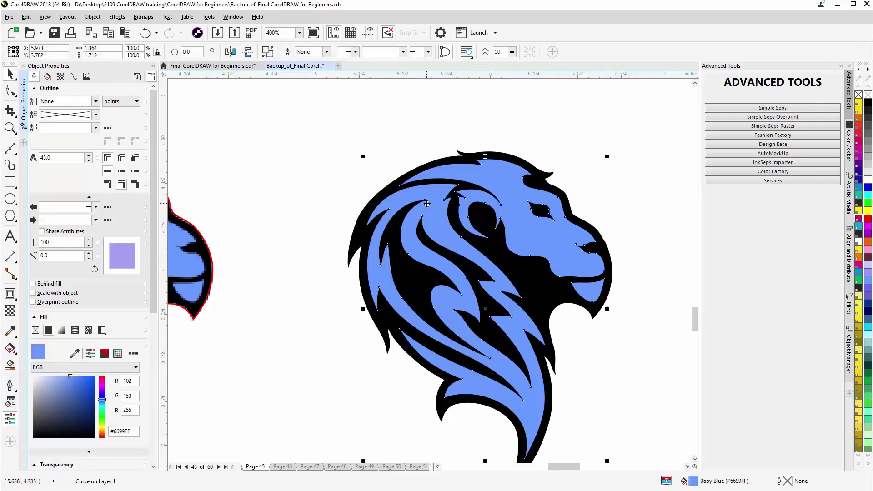
drag(427, 204, 351, 166)
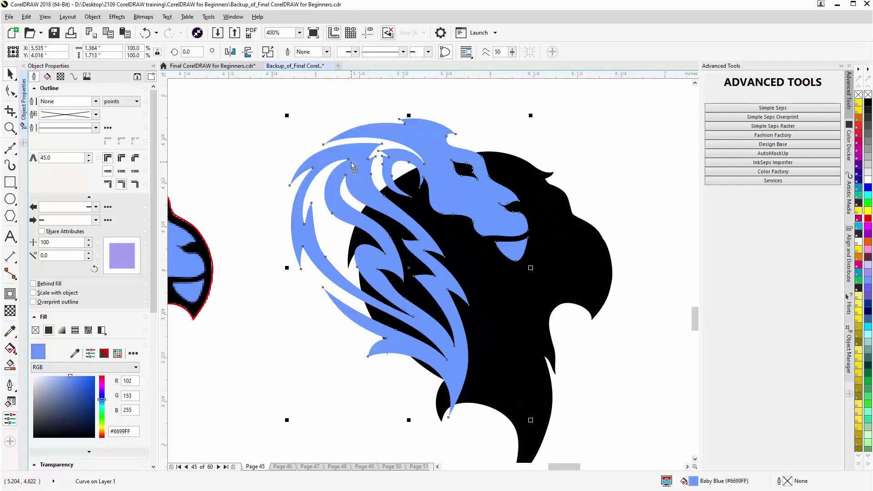
key(ctrl+z)
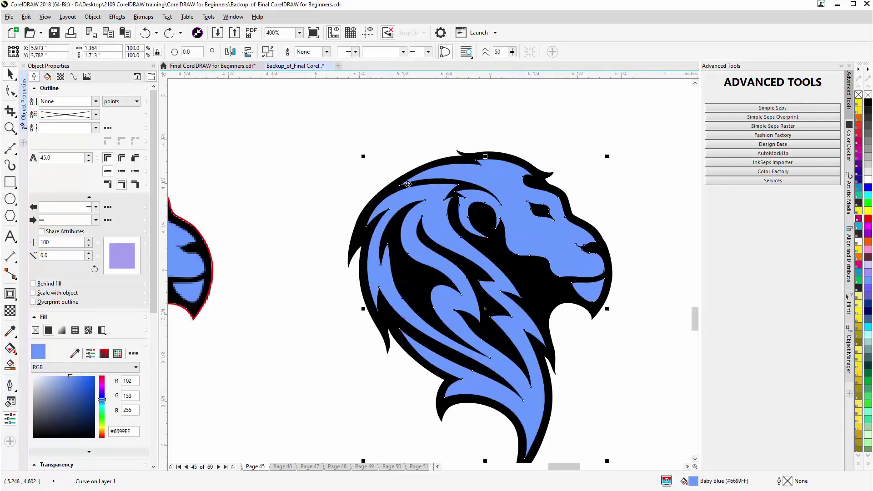
right_click(440, 213)
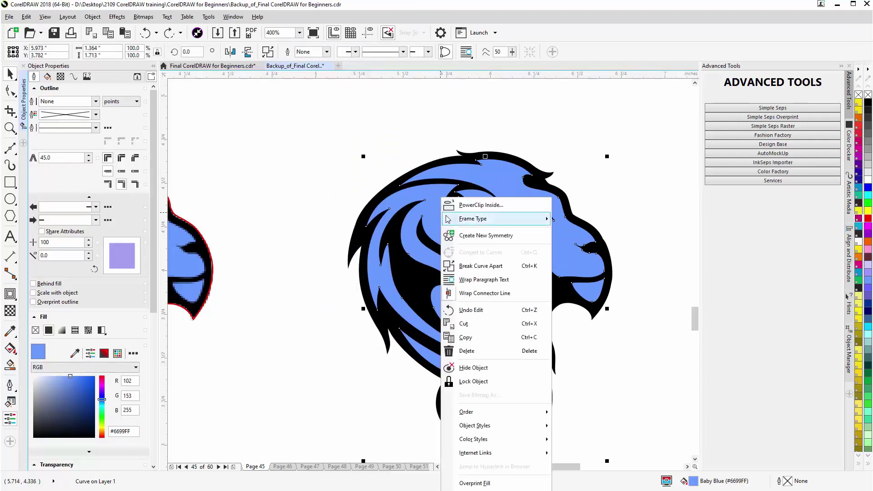
click(489, 268)
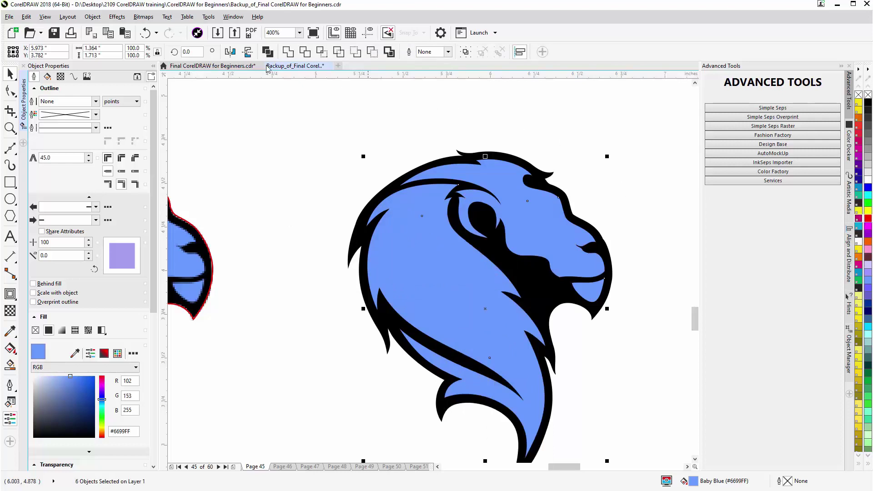
Switch to Simple Wireframe view and cut out two inner mane strands and the eye piece
click(39, 18)
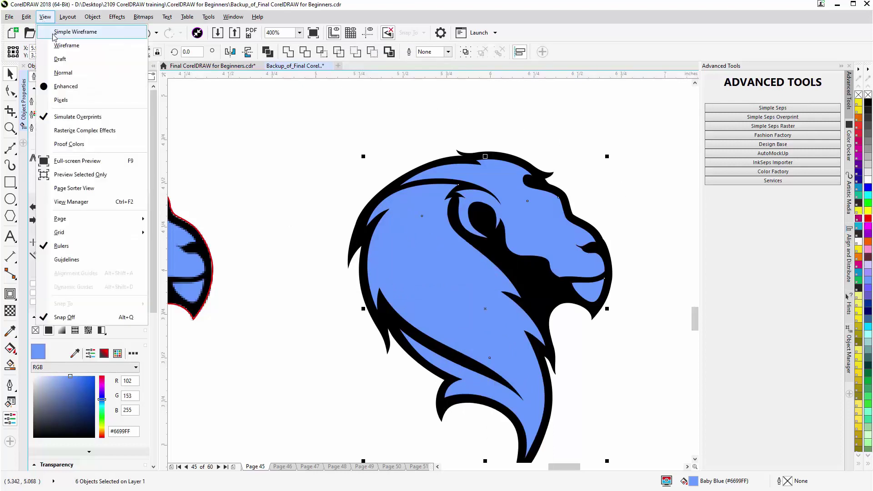
click(54, 32)
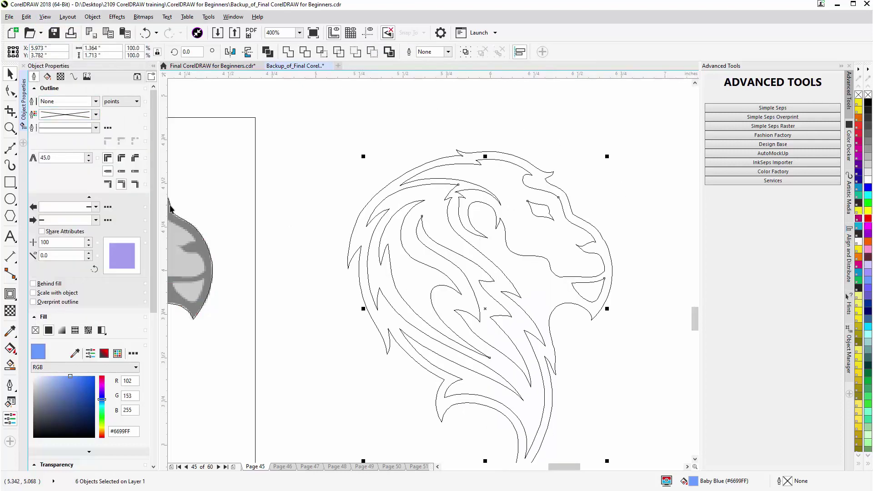
click(424, 265)
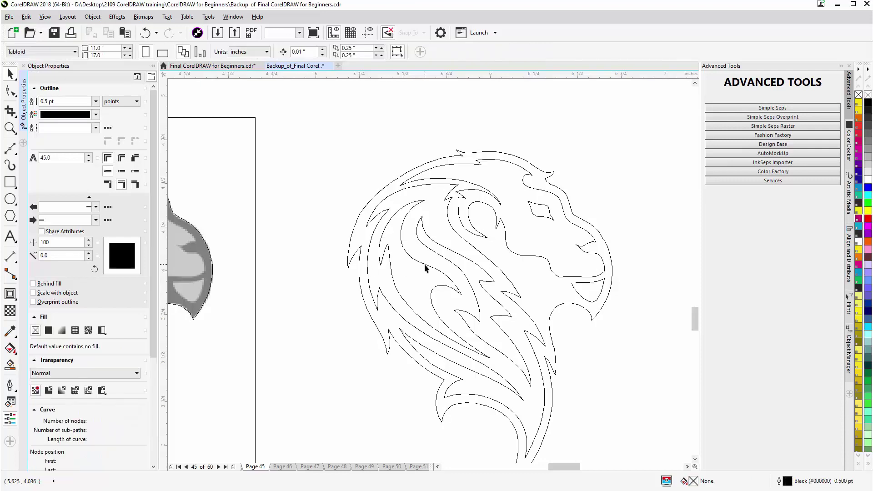
shift+click(452, 264)
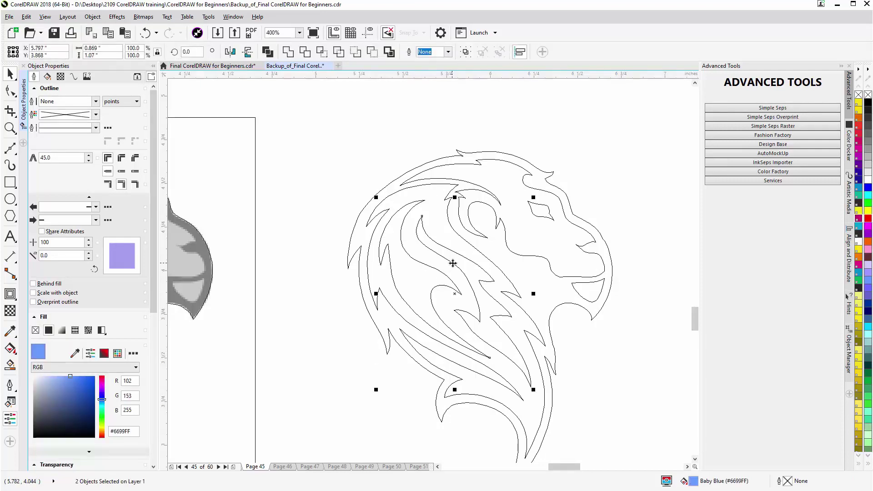
shift+click(533, 217)
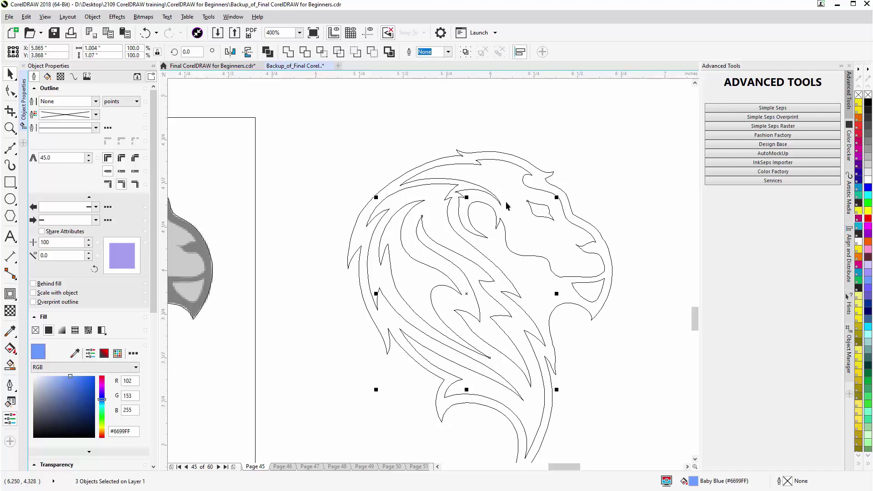
click(89, 35)
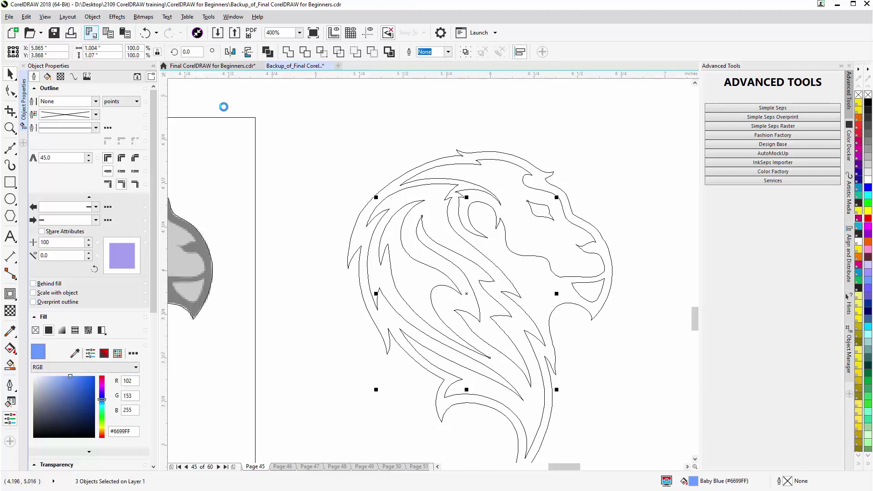
Return to full colour display, paste the three cut pieces back and fill them black
click(45, 17)
click(61, 87)
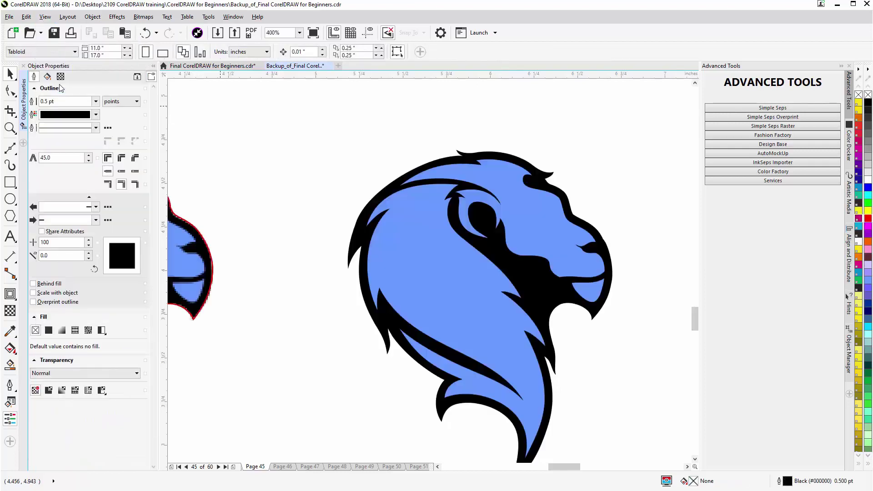
click(126, 35)
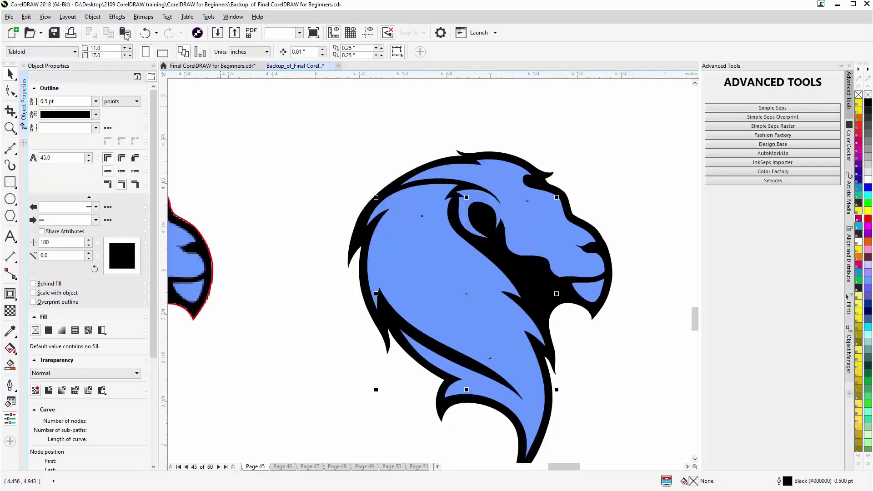
click(867, 102)
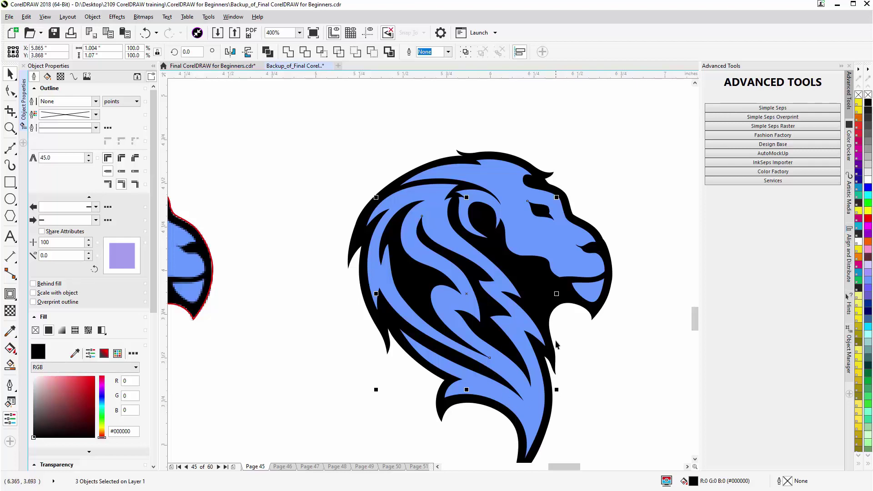
Check the fills of the blue head and jaw pieces, black eye and mane pieces
click(561, 403)
click(559, 246)
alt+click(558, 246)
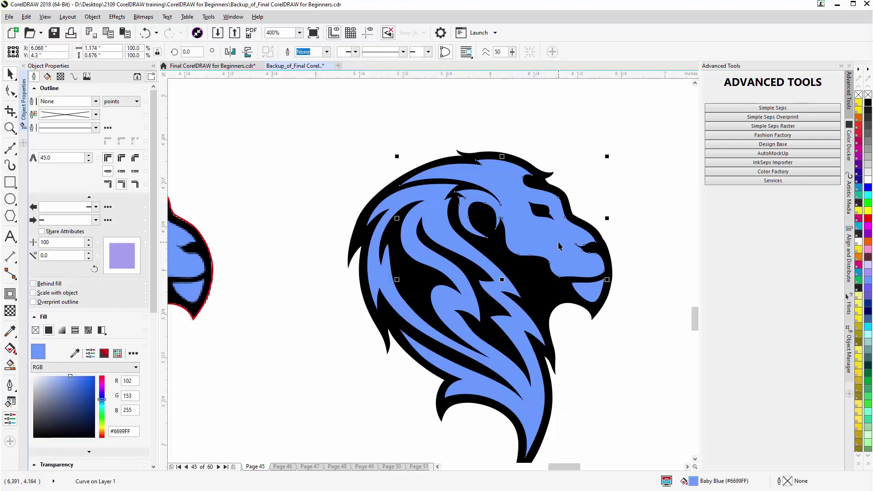
click(590, 294)
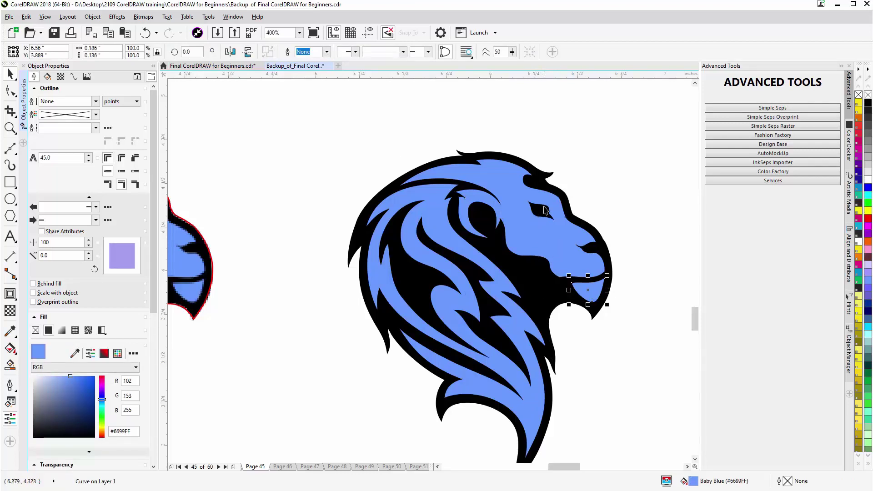
click(543, 214)
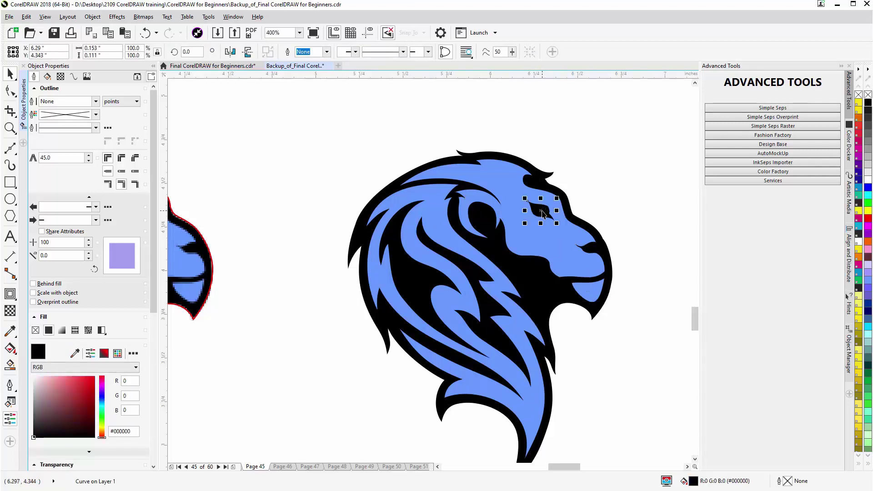
click(474, 275)
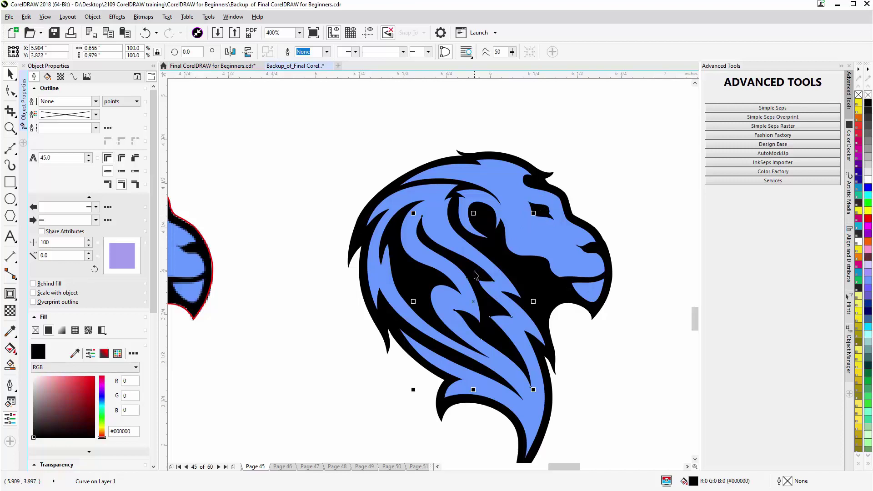
click(413, 265)
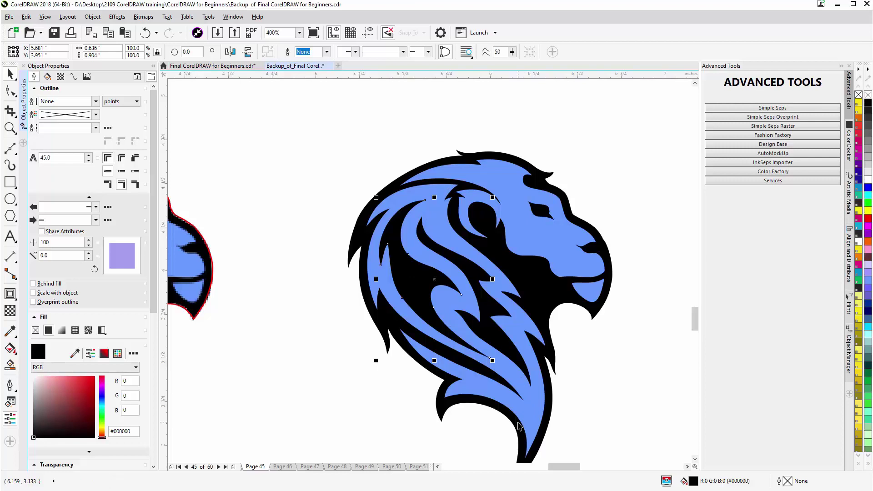
Marquee-select all seven pieces of the right lion
scroll(247, 162, down, 1)
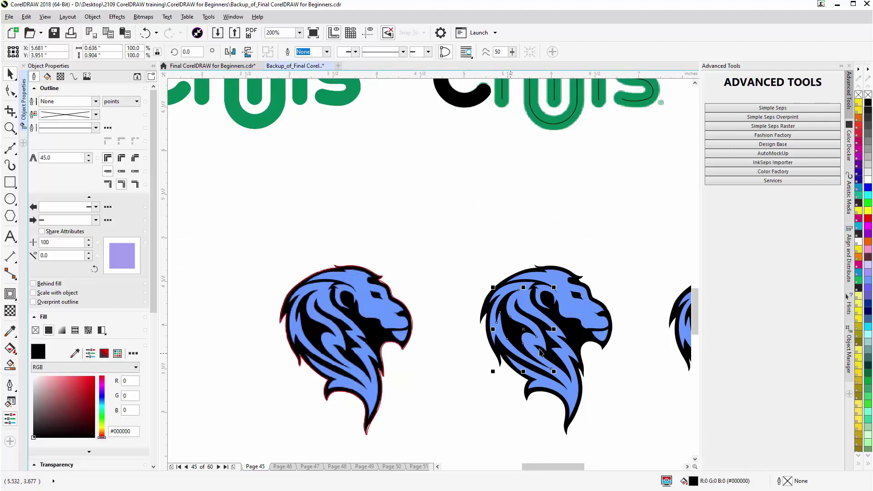
scroll(559, 351, up, 1)
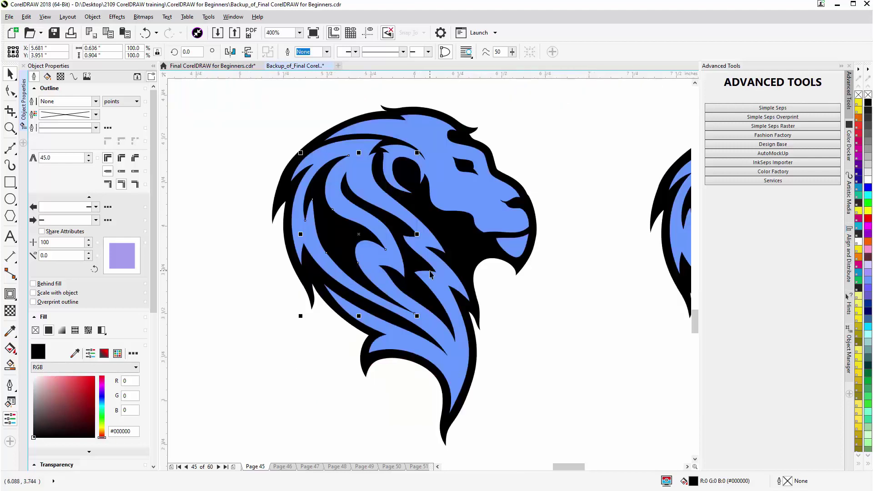
drag(568, 96, 237, 454)
Remove the lion pieces' fill and give them red 0.5 pt outlines
click(868, 95)
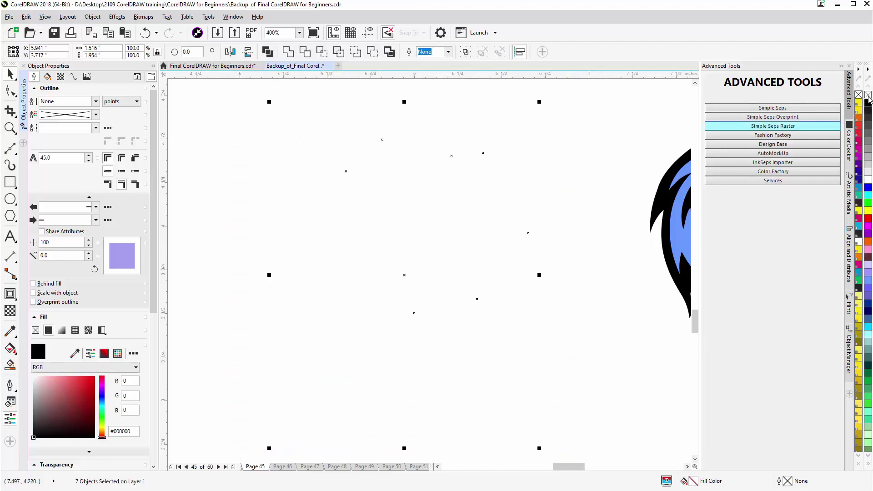
right_click(868, 218)
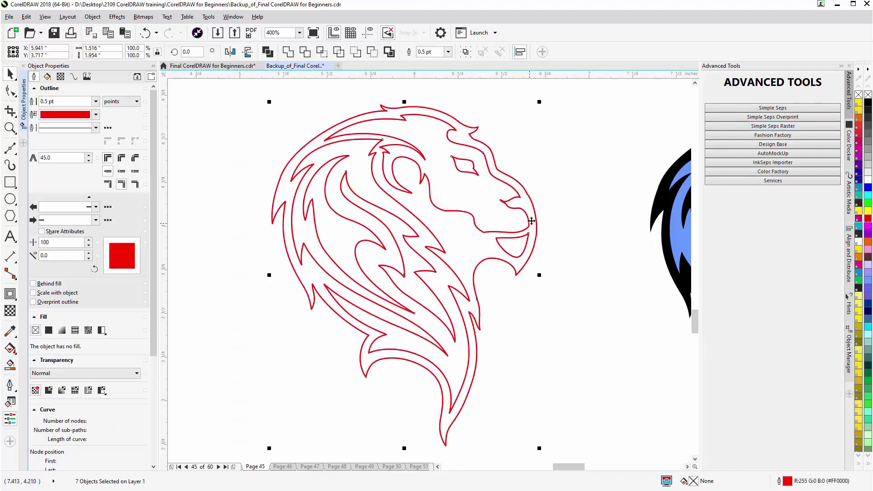
click(554, 209)
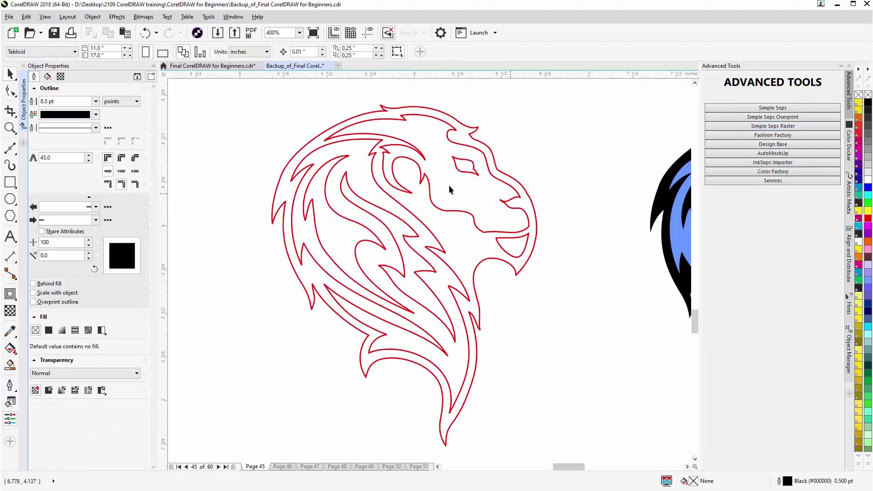
Combine the six inner curves, including the eye, into one 75-node curve
click(414, 240)
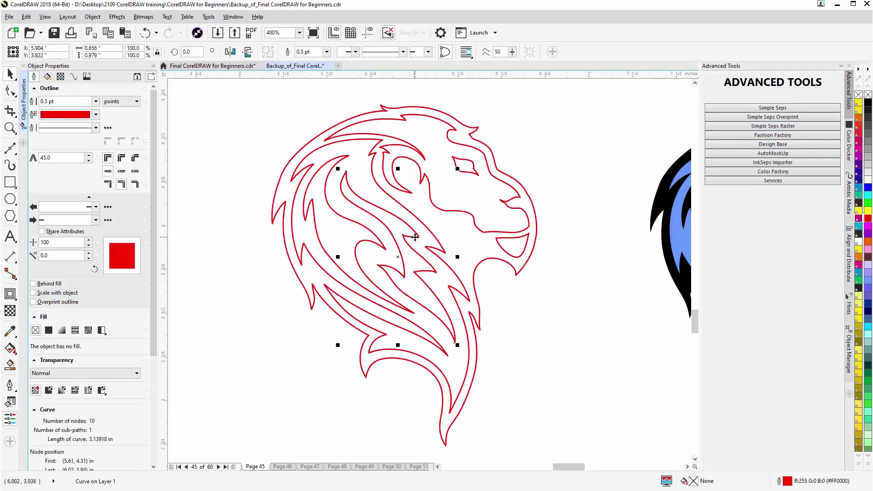
shift+click(371, 245)
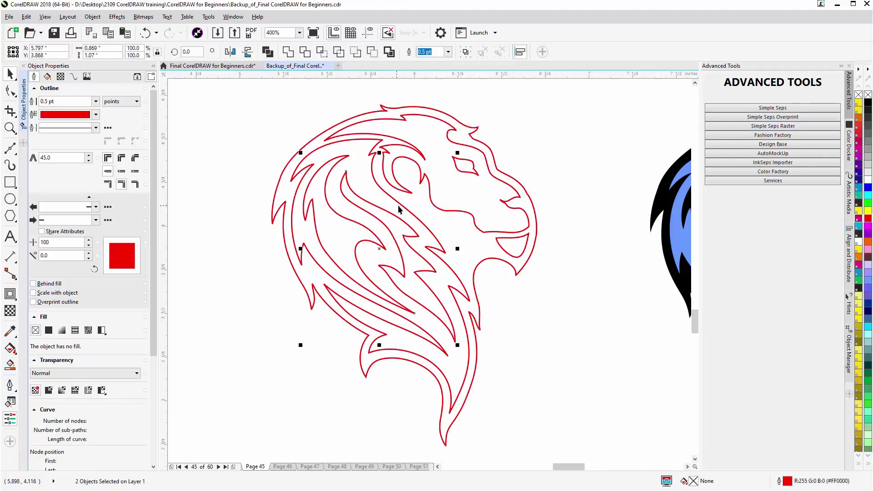
shift+click(430, 201)
shift+click(501, 239)
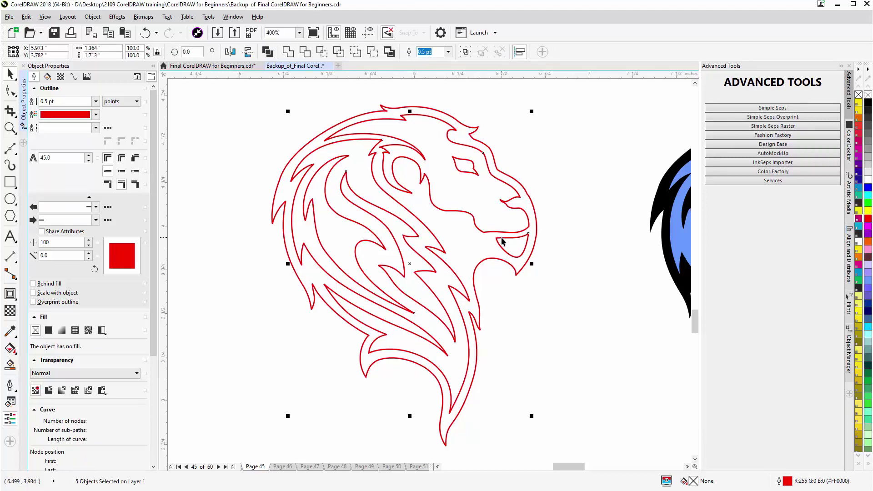
shift+click(470, 171)
click(268, 52)
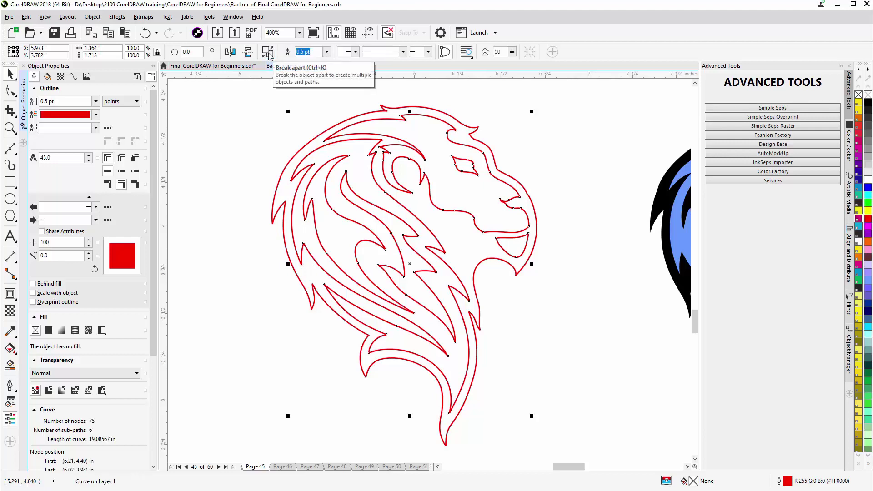
Fill the combined inner curve with sampled #6699FF baby blue and remove its outline
click(10, 330)
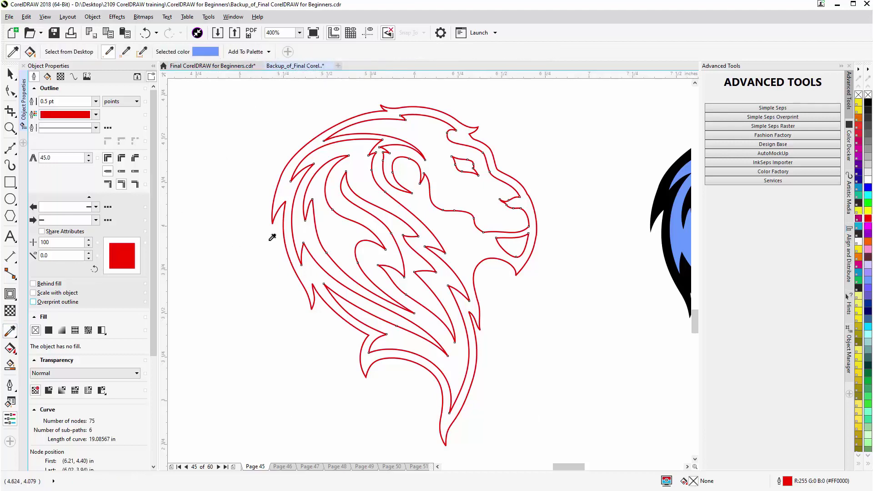
click(673, 234)
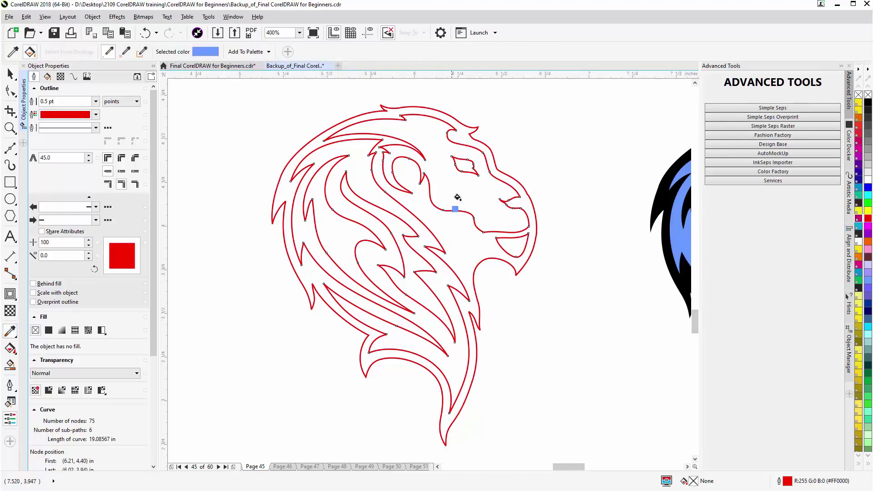
click(458, 195)
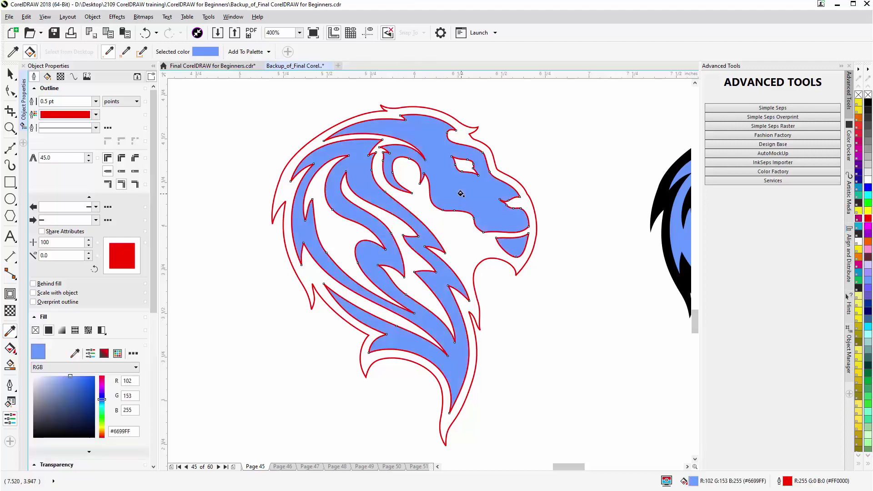
right_click(857, 95)
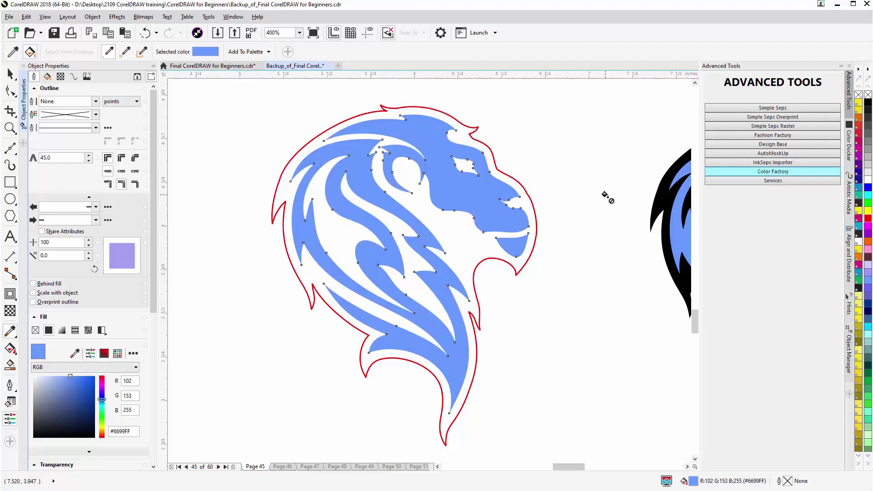
Sample black from the original lion and fill the surrounding outer shape with it
key(shift)
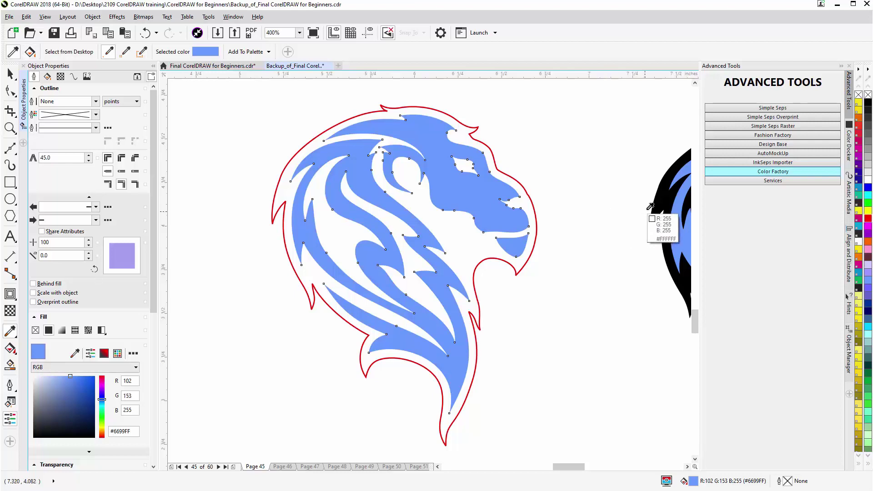
click(666, 202)
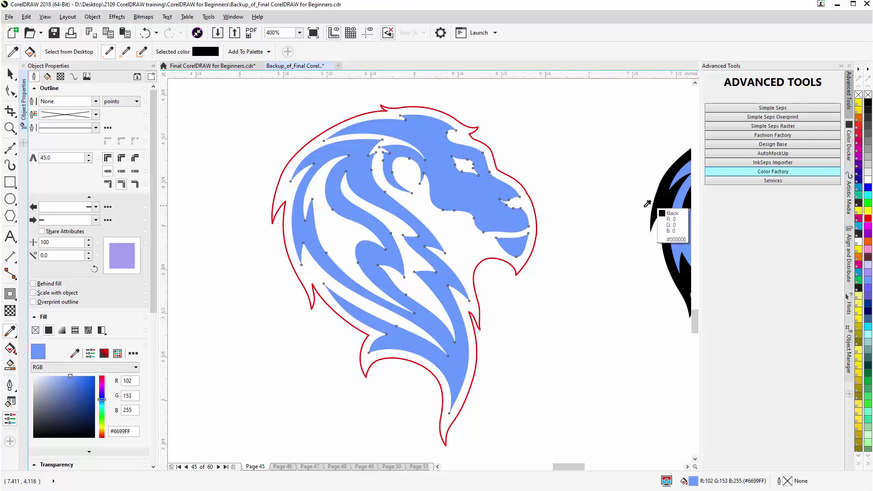
click(471, 242)
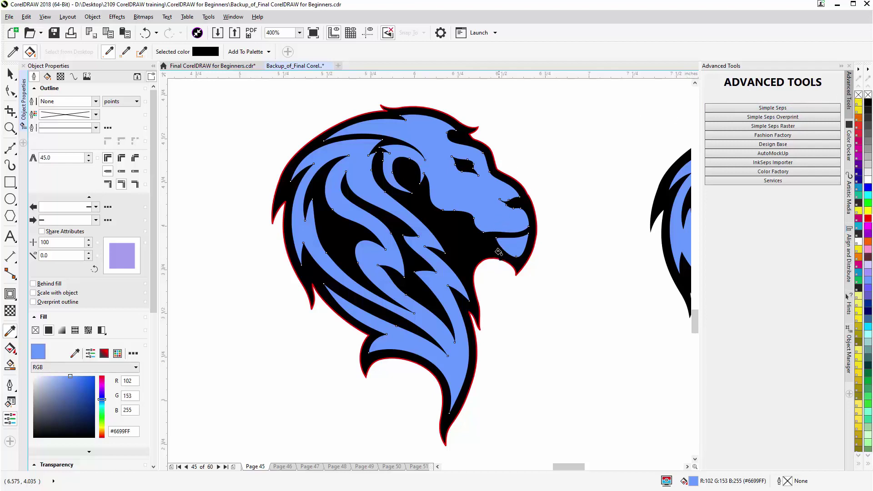
Remove the red outline from the black outer shape and zoom out to compare both lions
click(9, 74)
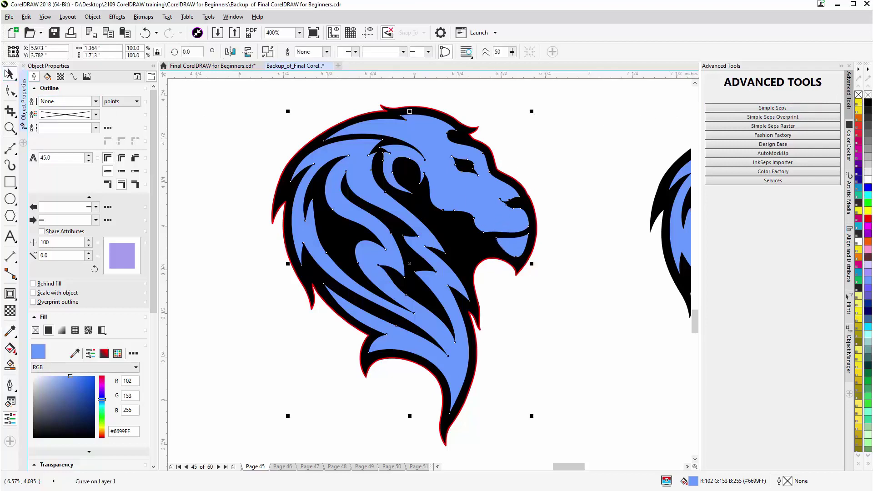
click(503, 177)
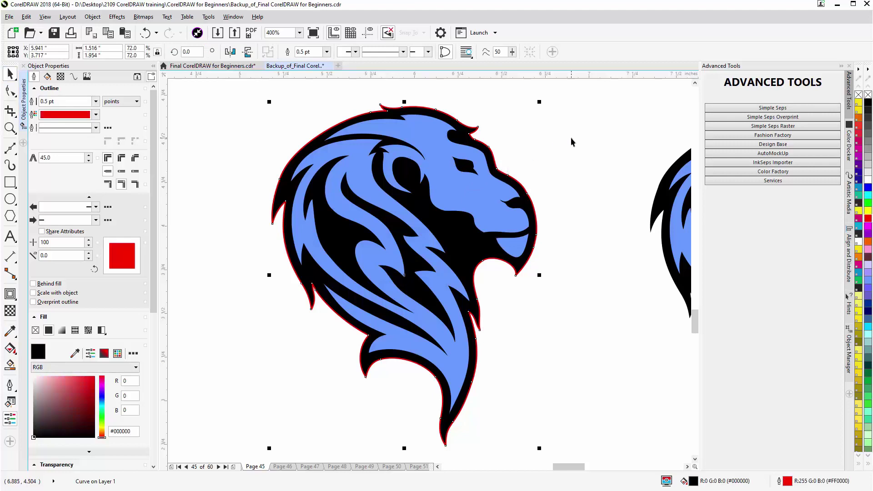
right_click(858, 94)
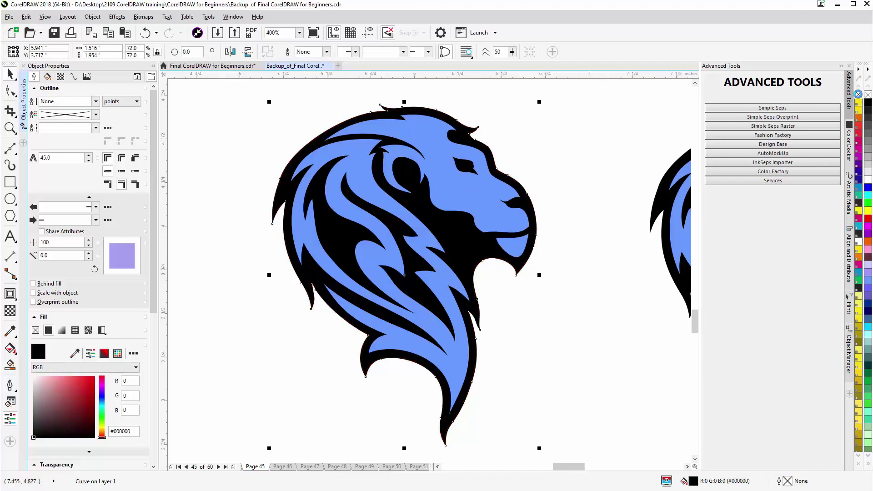
key(F3)
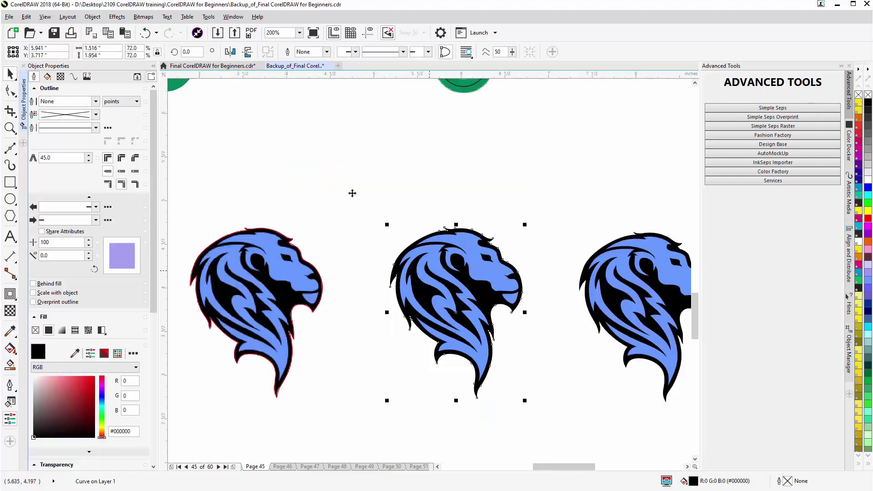
scroll(352, 194, down, 2)
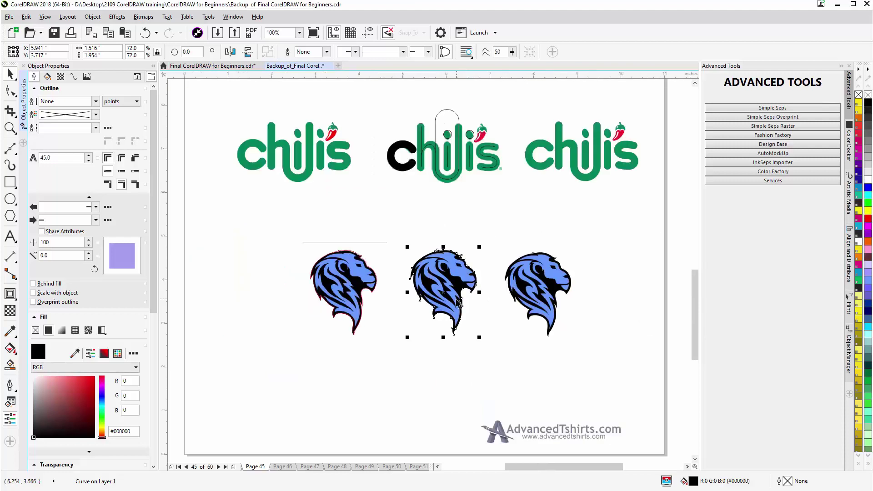
scroll(456, 299, up, 2)
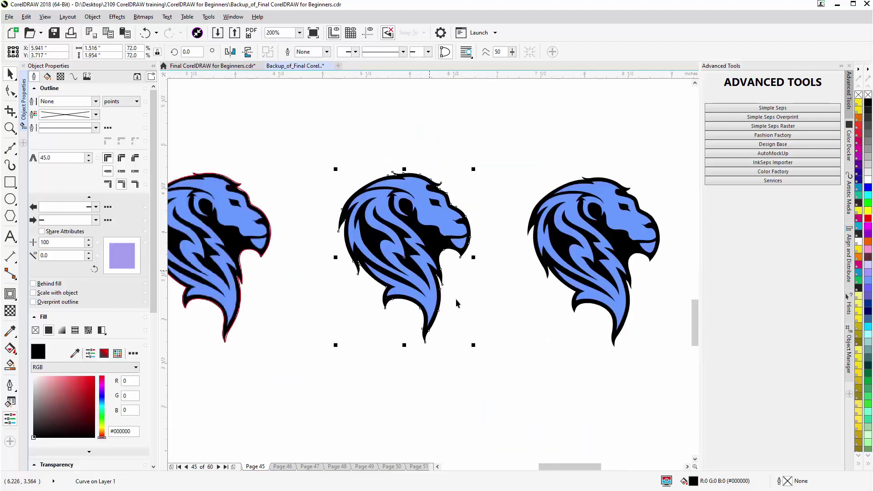